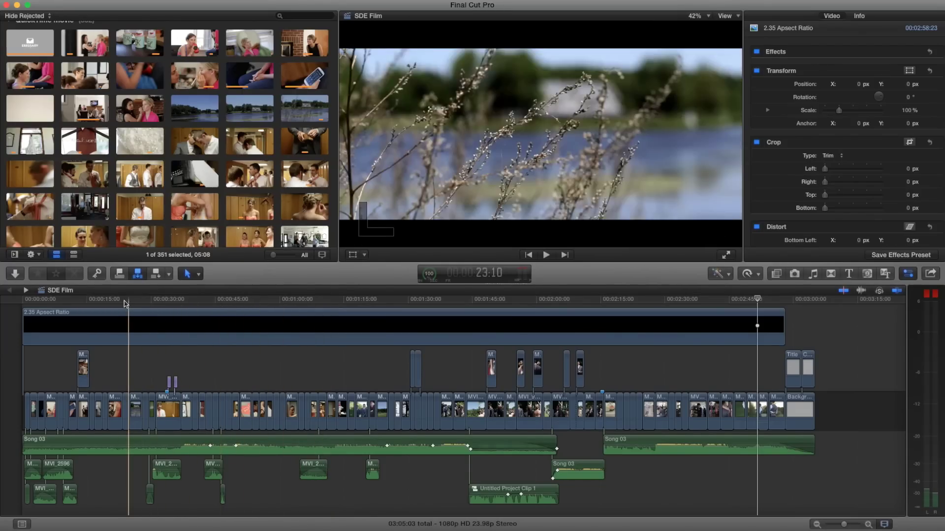
Step: Play the SDE Film timeline from its start through the opening clips, with the first section enlarged
left_click(21, 301)
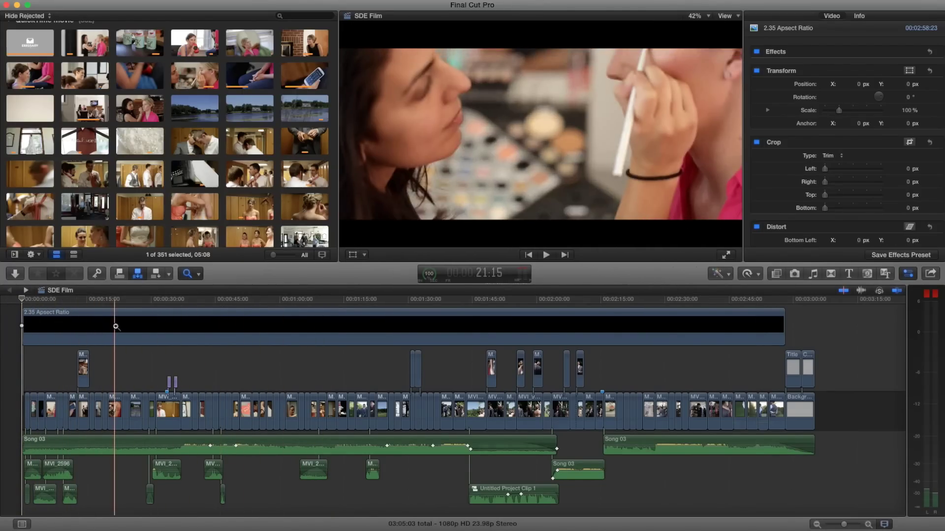
key("z")
left_click_drag(116, 326, 1, 370)
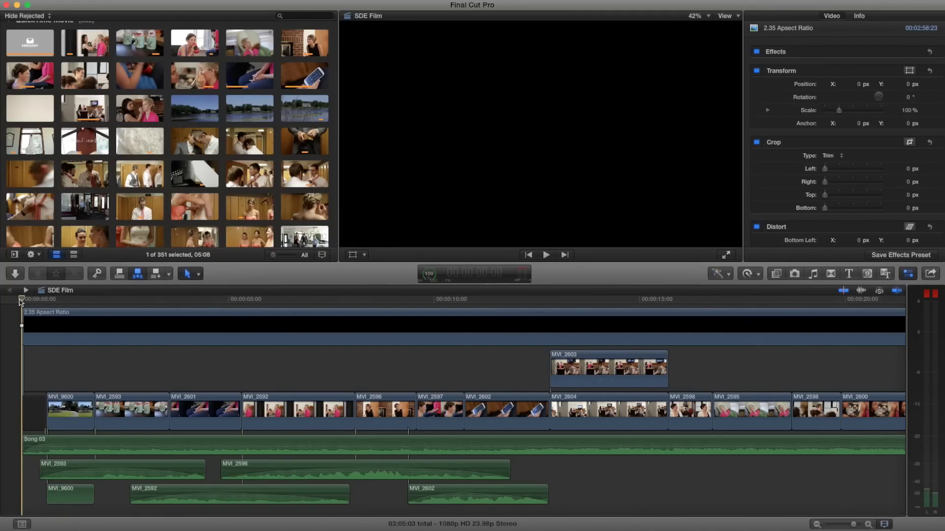
key("space")
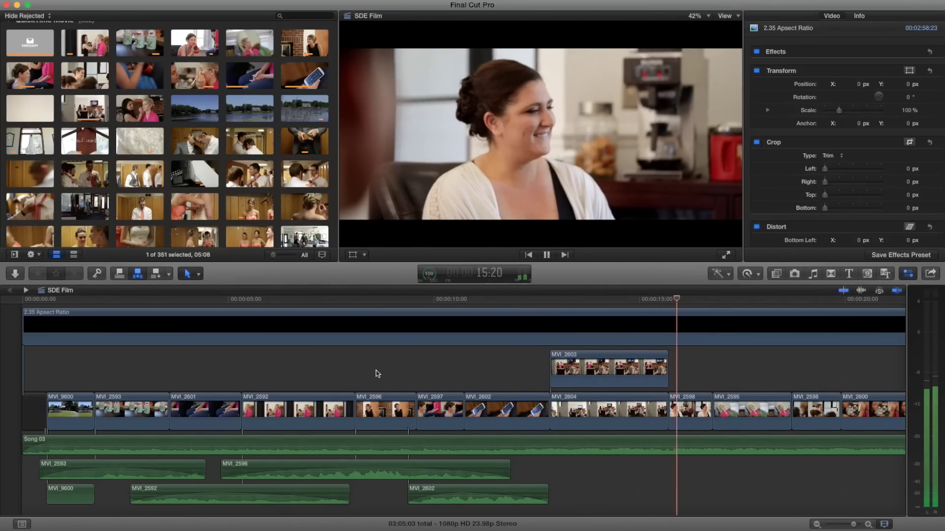
left_click(359, 366, "alt")
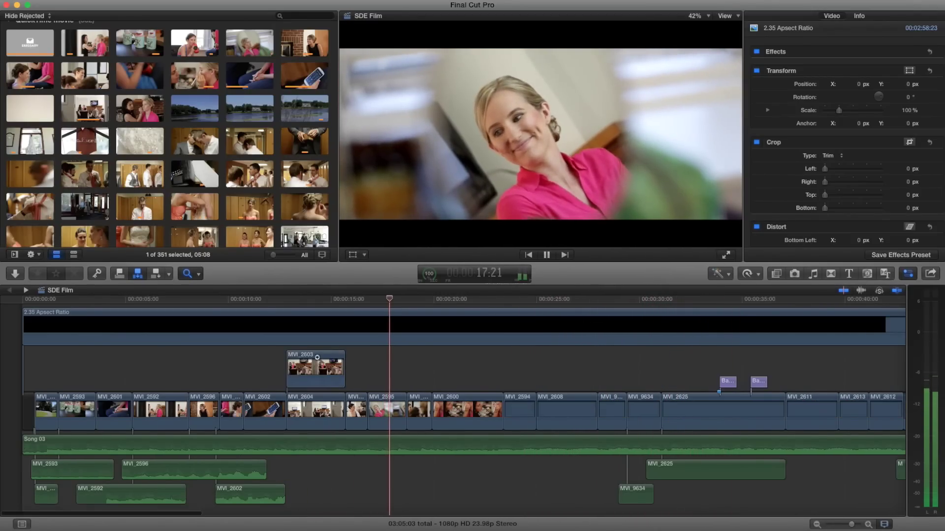
key("a")
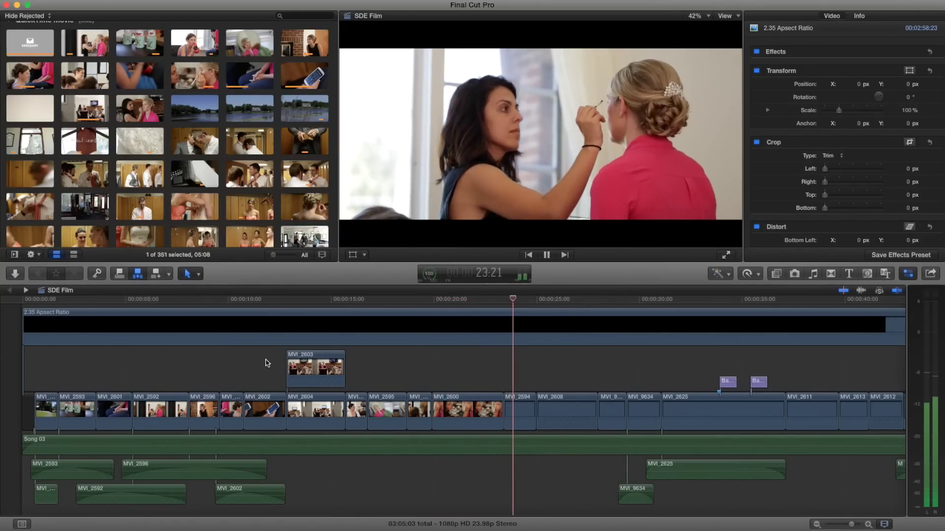
key("space")
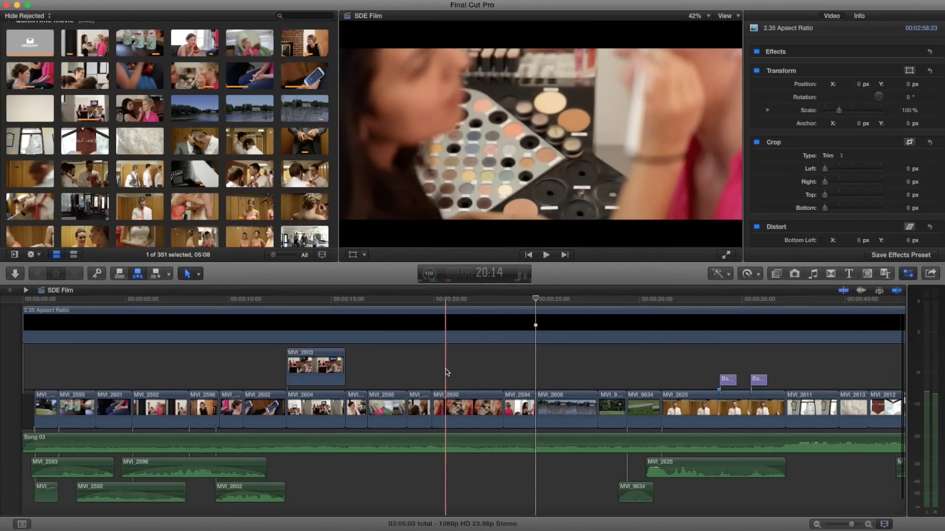
scroll(428, 394, "down", 1)
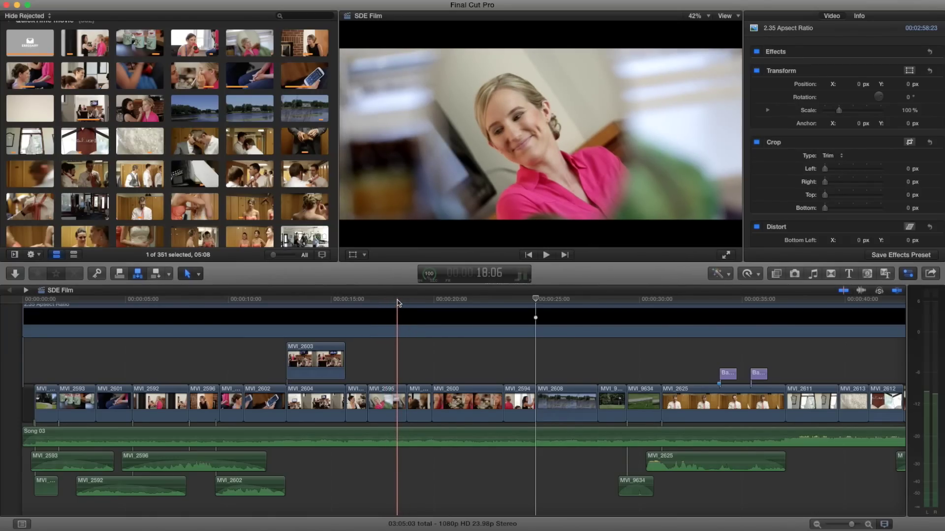
Step: Return to the start of the timeline and play the opening house exterior shot
left_click_drag(397, 300, 40, 308)
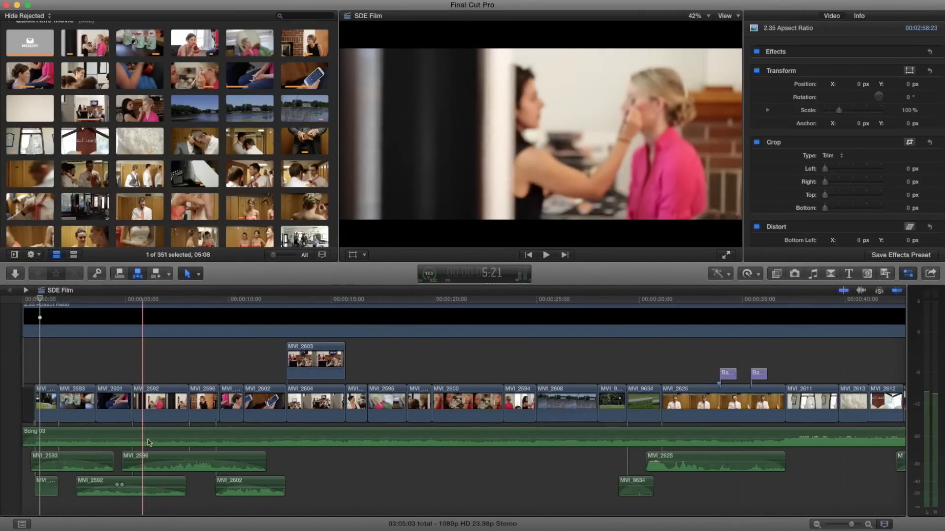
left_click(24, 300)
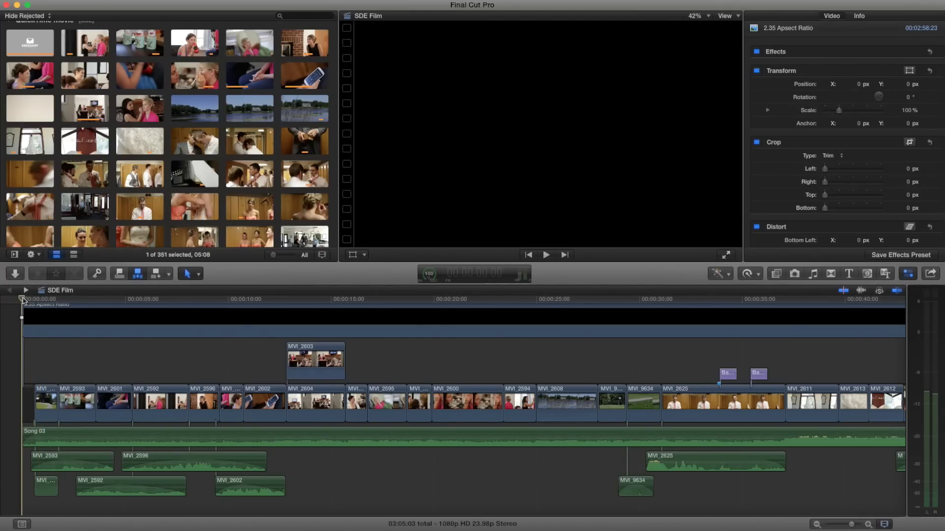
scroll(20, 315, "up", 1)
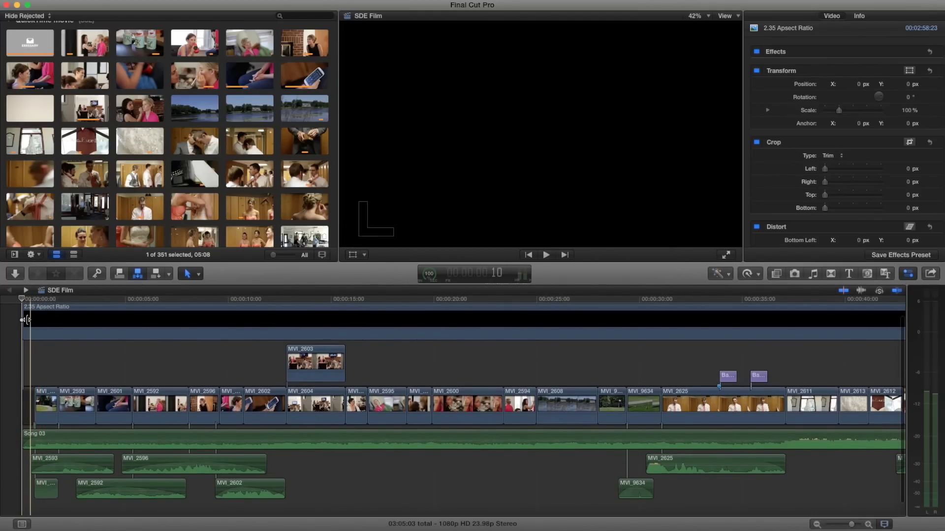
key("space")
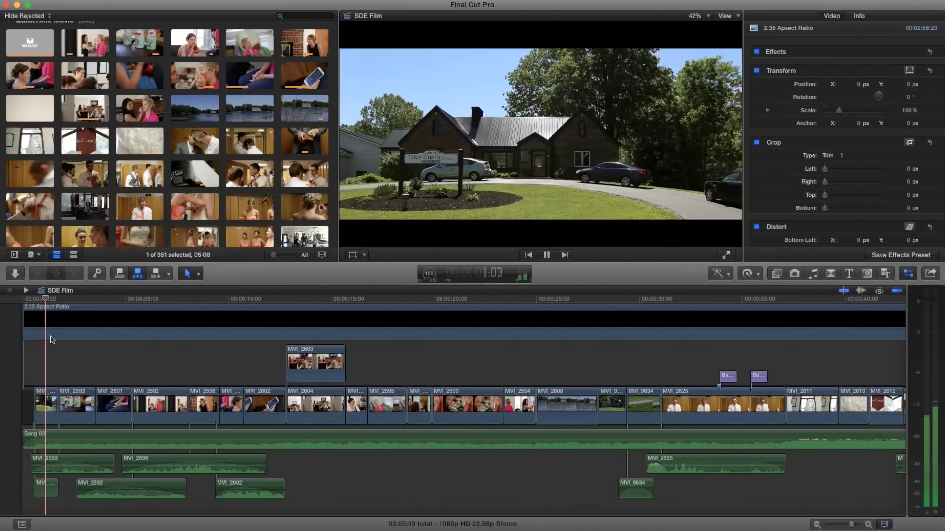
key("space")
scroll(47, 325, "up", 1)
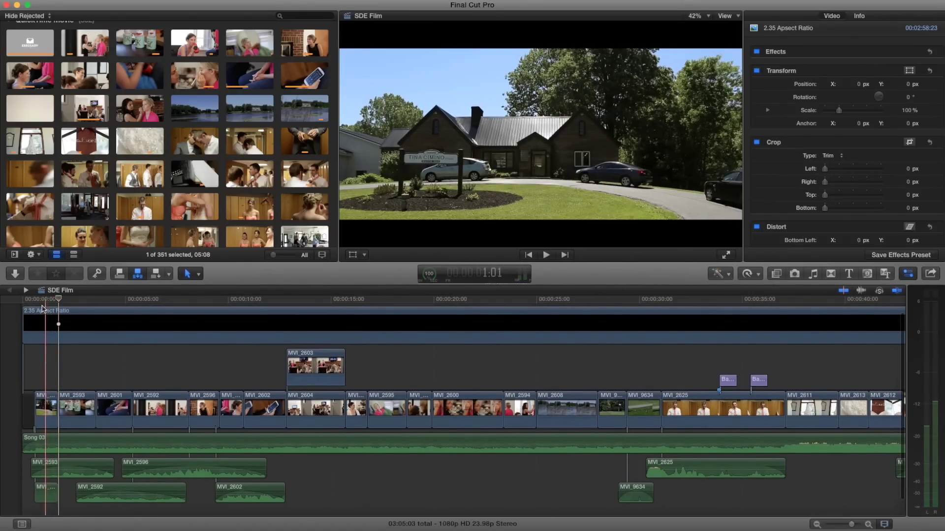
Step: Review the cut from the house shot to clip MVI_2593 and park the playhead back on the house shot
key("Right")
key("Right")
key("Right")
key("Right")
key("Right")
key("Right")
key("Right")
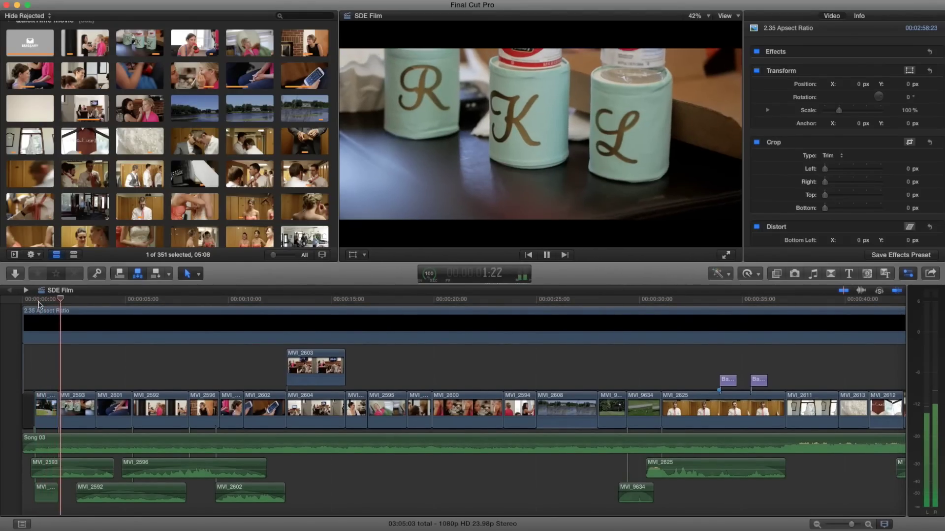
left_click(51, 342)
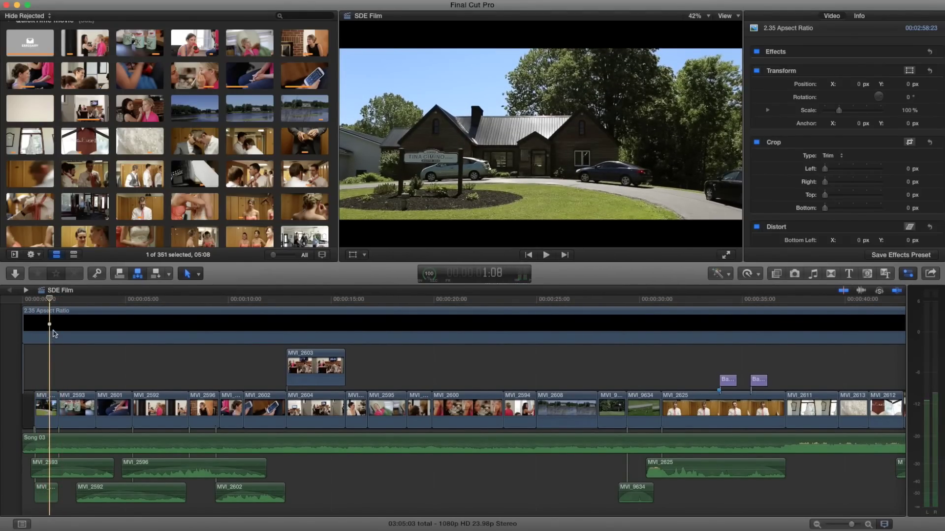
Step: Play the MVI_9600 house shot repeatedly with the 2.35 Aspect Ratio overlay temporarily disabled
left_click(55, 334)
left_click(45, 408)
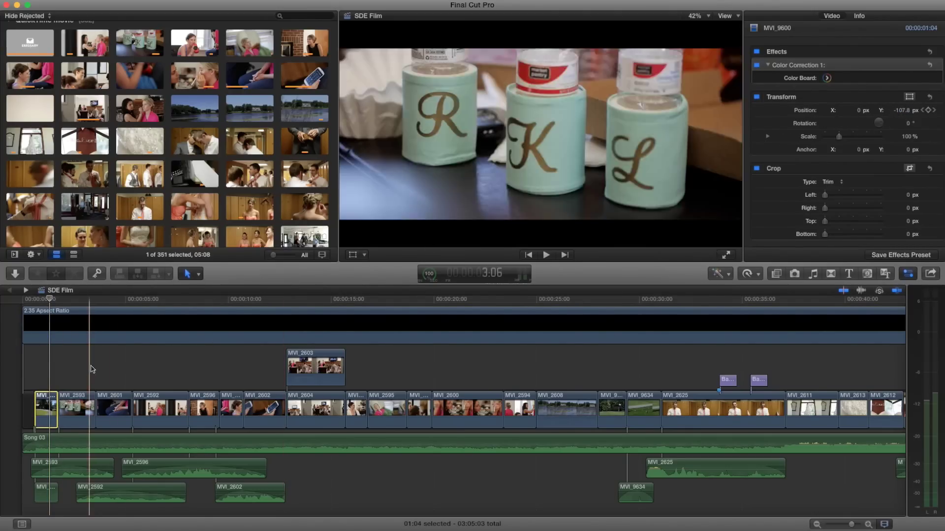
left_click(66, 327)
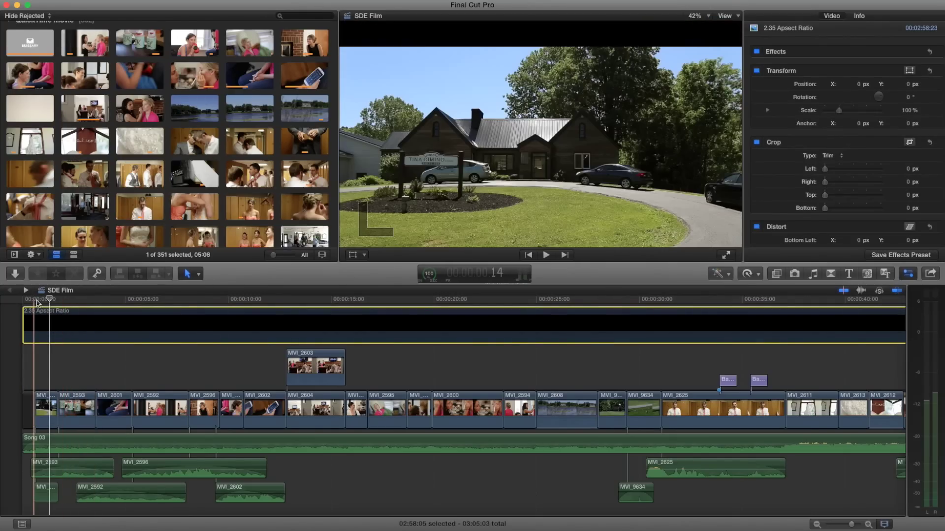
key("space")
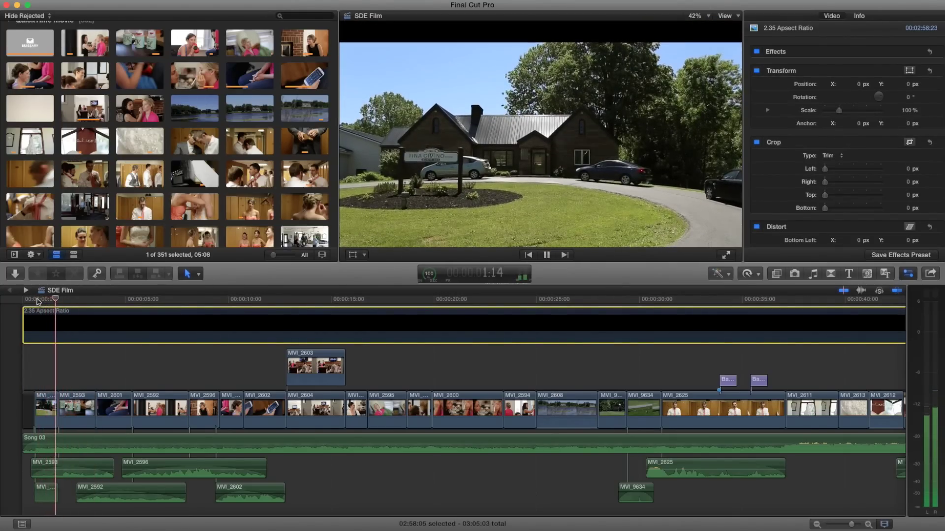
key("space")
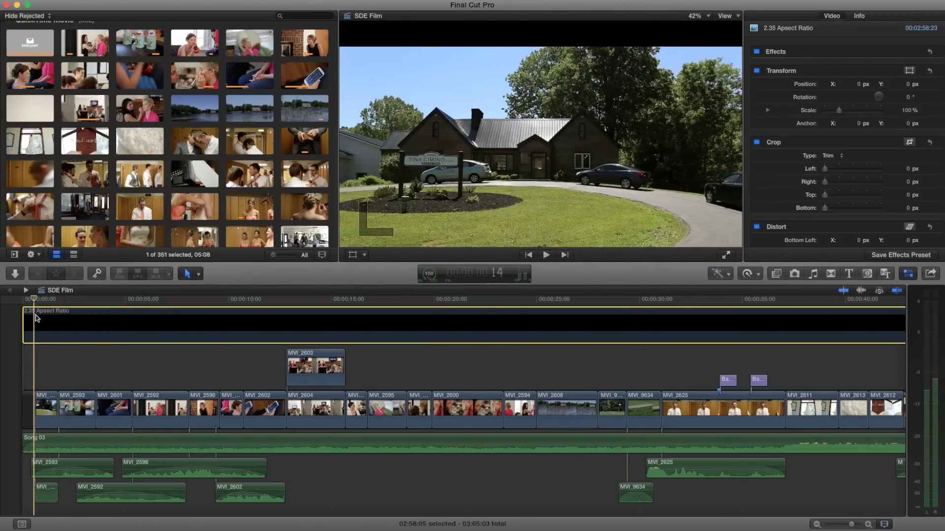
key("space")
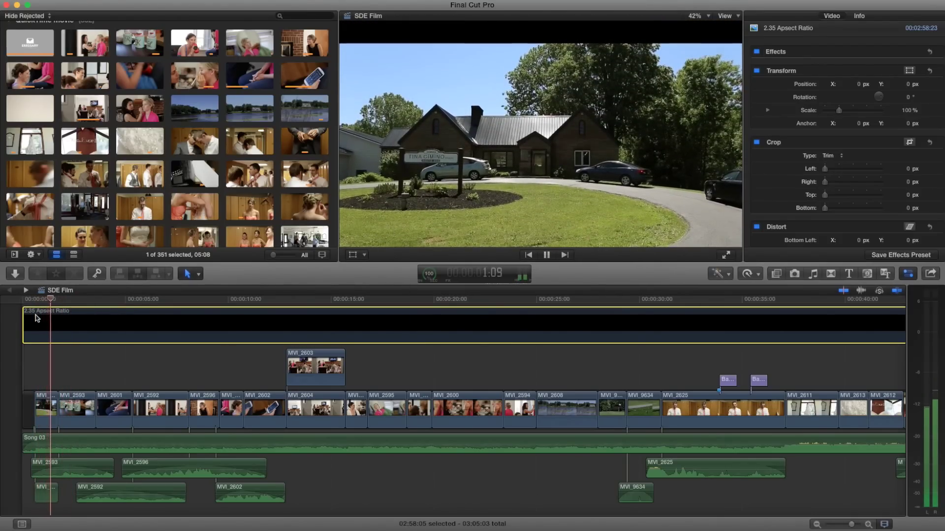
key("space")
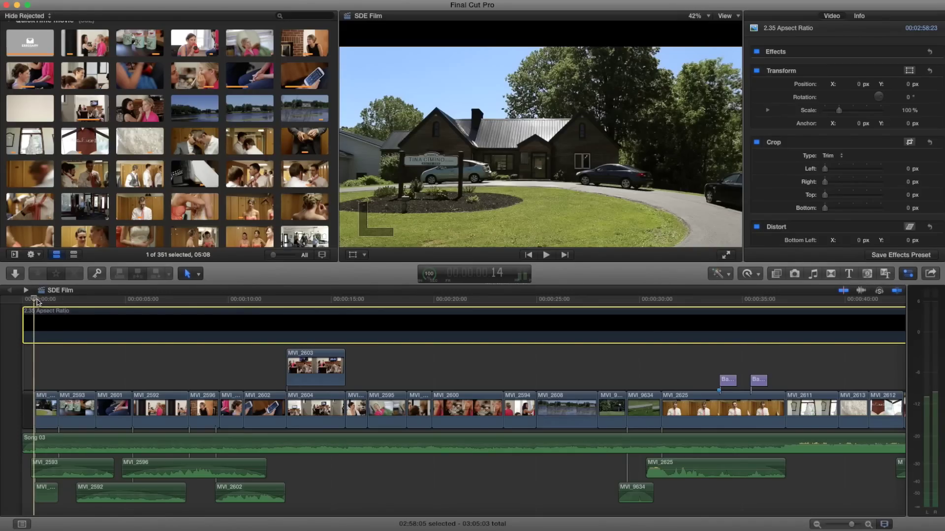
key("space")
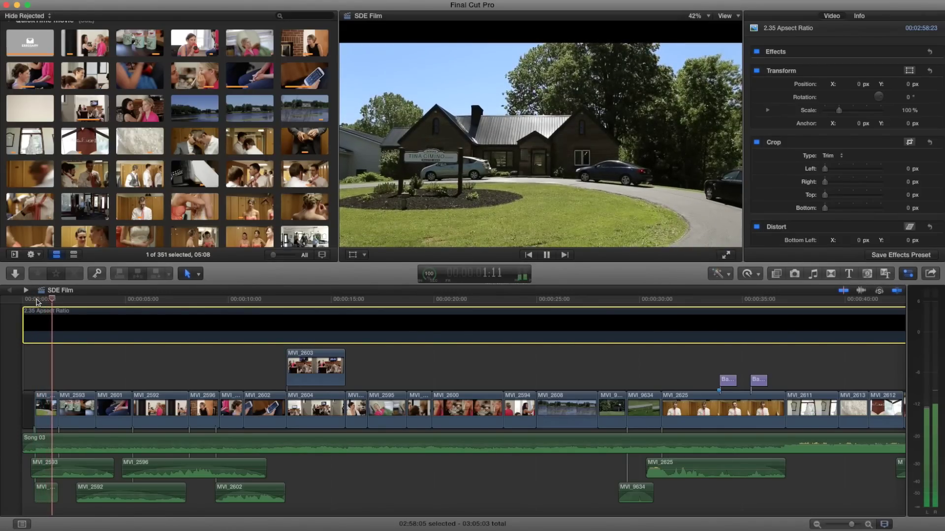
key("space")
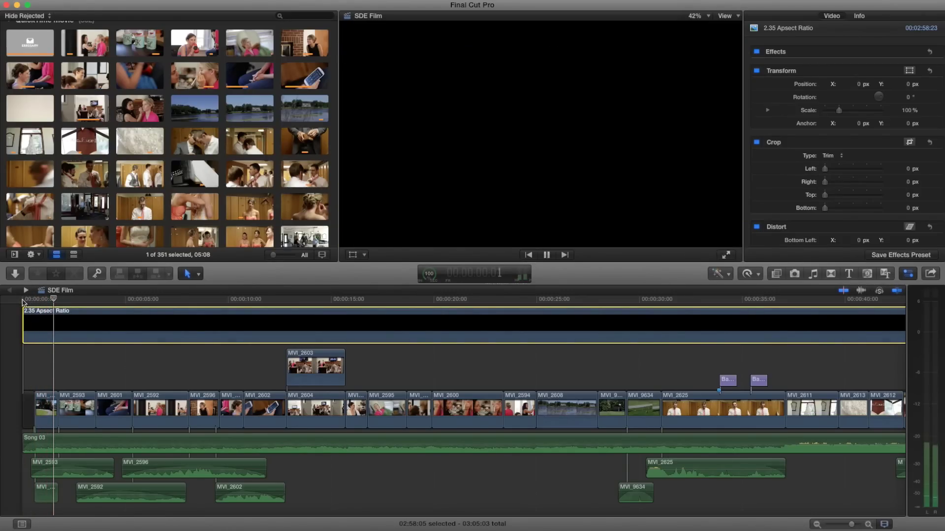
Step: Replay the opening from the beginning with the 2.35 Aspect Ratio overlay enabled, and return the playhead to the house shot
key("space")
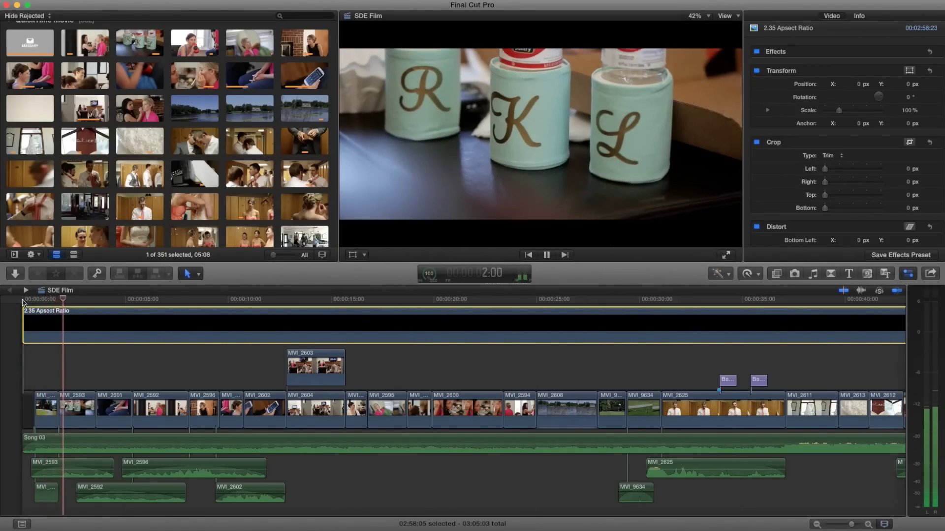
key("space")
left_click(39, 301)
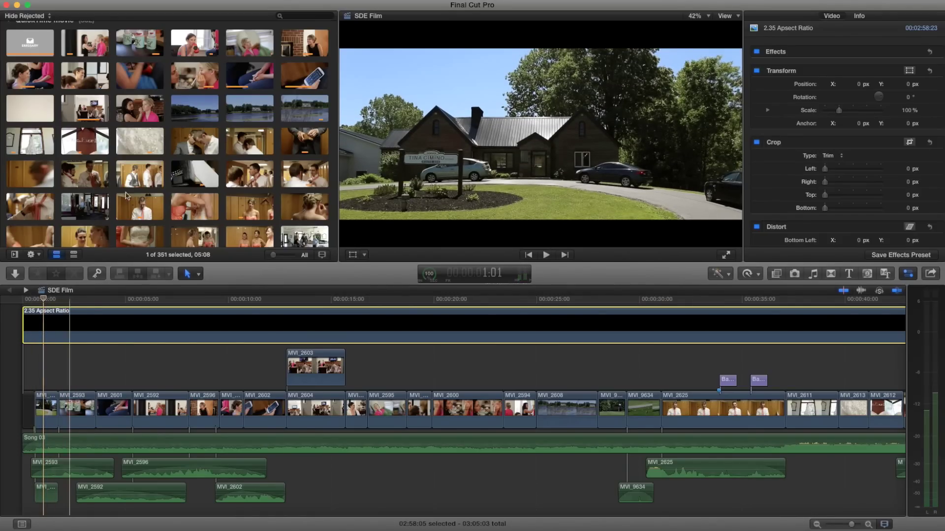
Step: Look through the event's source clips down to the last ones and back up to the outdoor venue footage
scroll(127, 196, "down", 20)
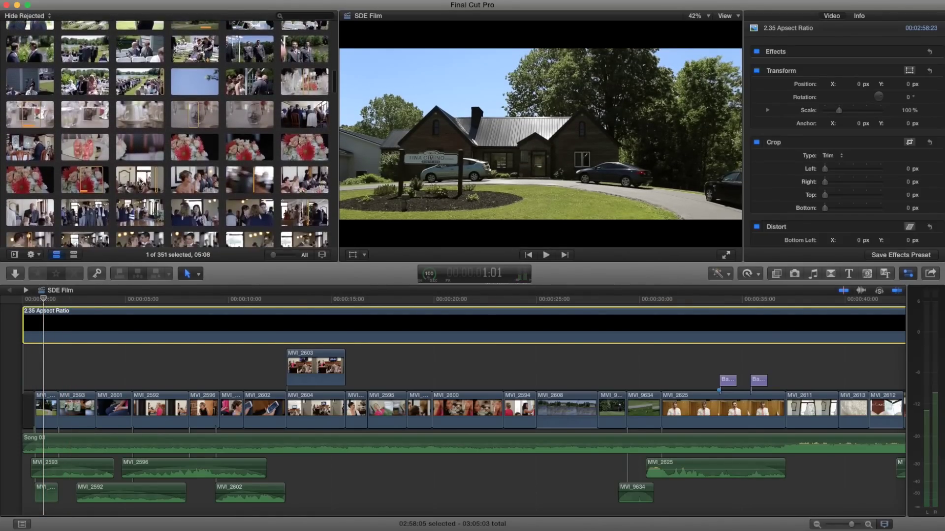
scroll(140, 181, "down", 15)
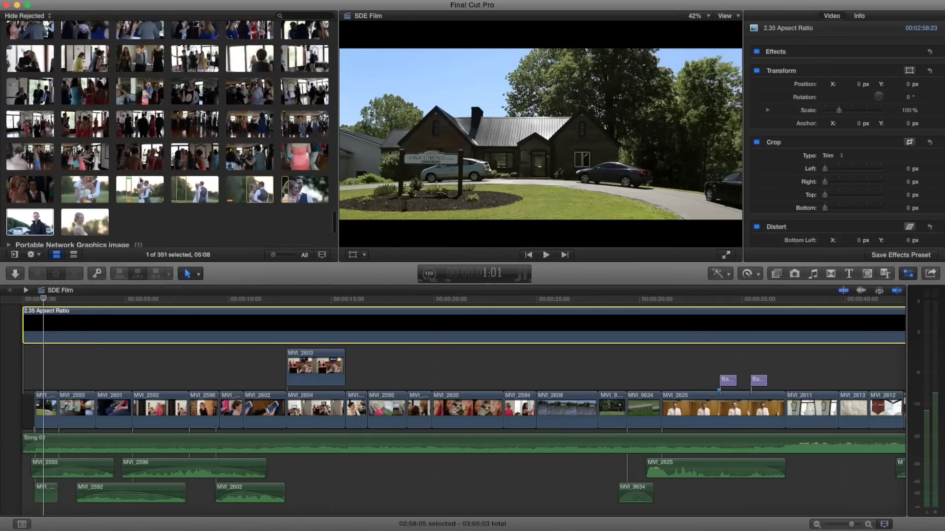
scroll(140, 181, "down", 3)
scroll(141, 182, "up", 15)
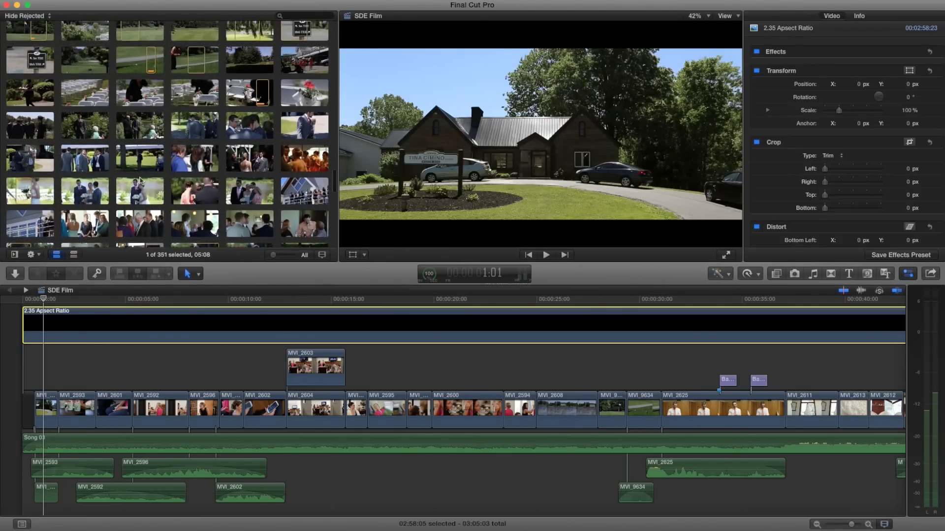
scroll(140, 181, "up", 10)
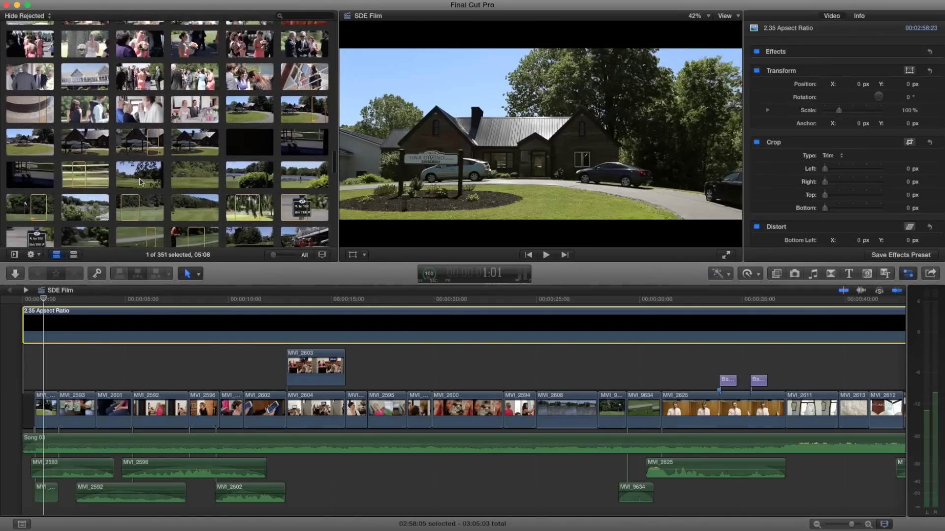
scroll(141, 182, "down", 1)
scroll(178, 104, "down", 1)
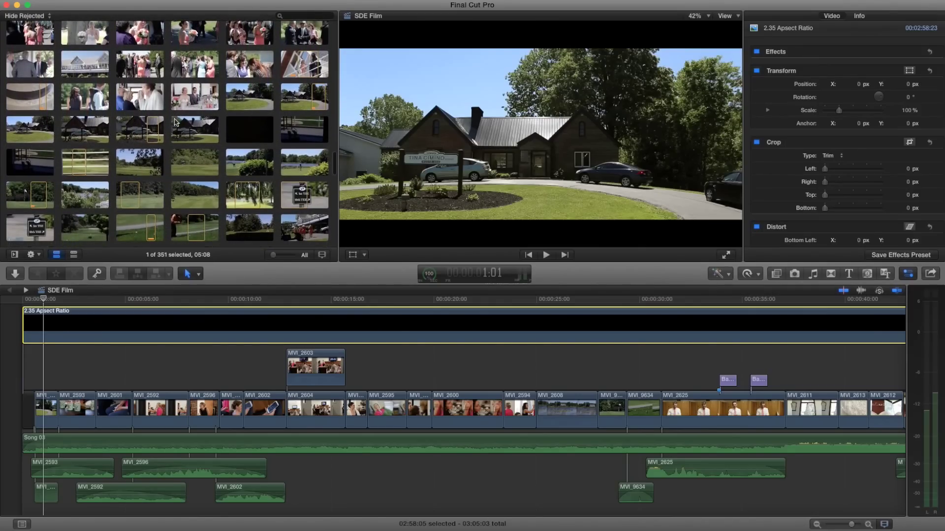
scroll(175, 122, "up", 2)
Step: Switch to the Emissary BTS folder in Finder and preview MVI_2643.MOV
key("super+Tab")
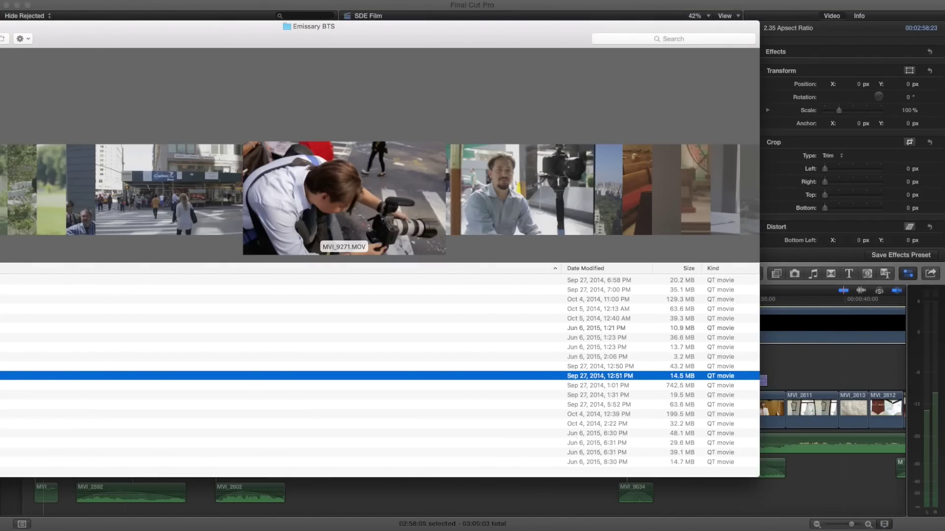
key("Up")
key("Up")
key("Up")
key("Up")
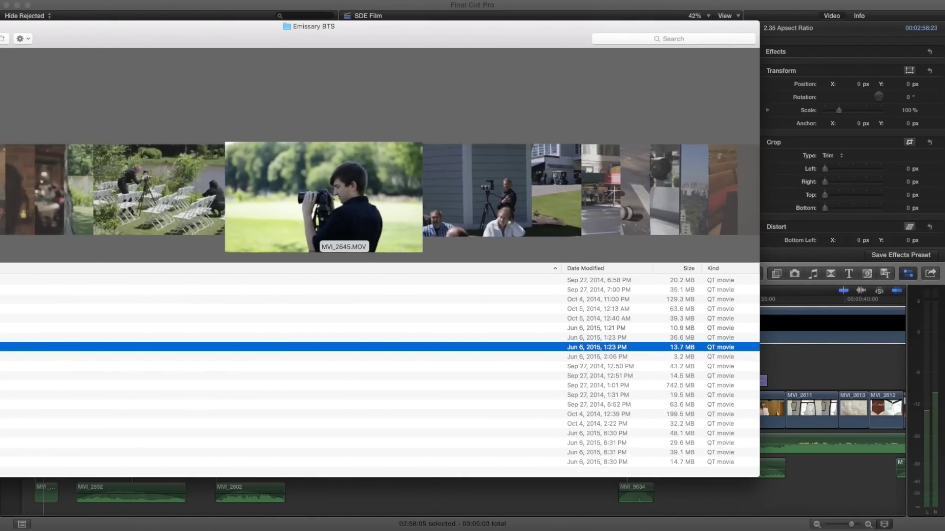
key("space")
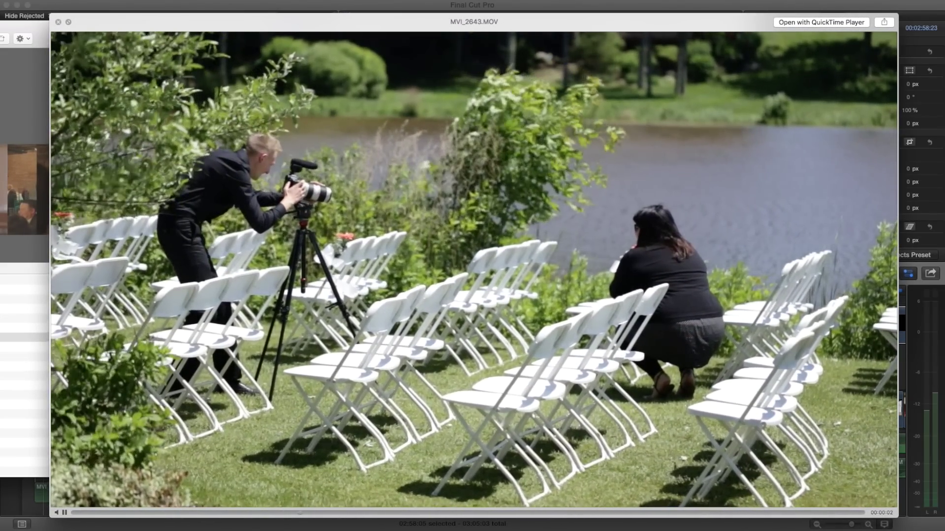
key("space")
Step: Preview MVI_2645.MOV from the Emissary BTS folder
key("Down")
key("Down")
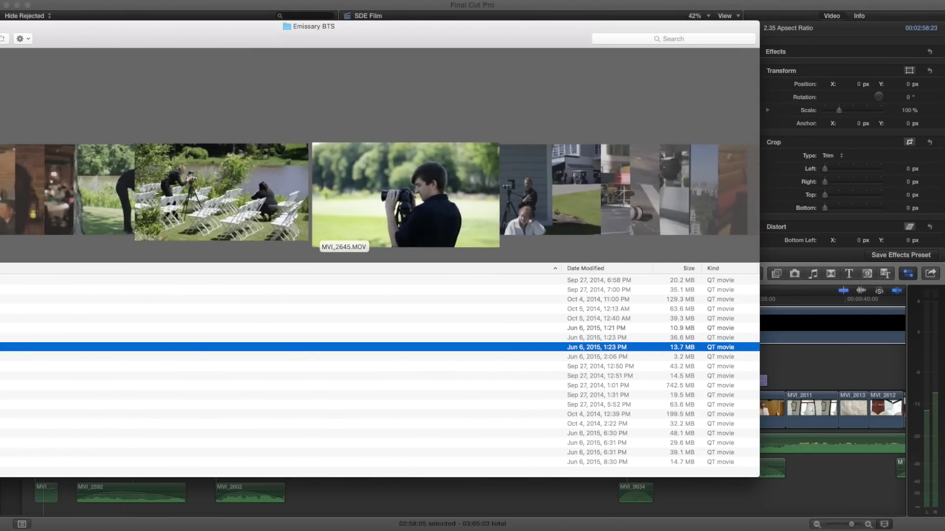
key("space")
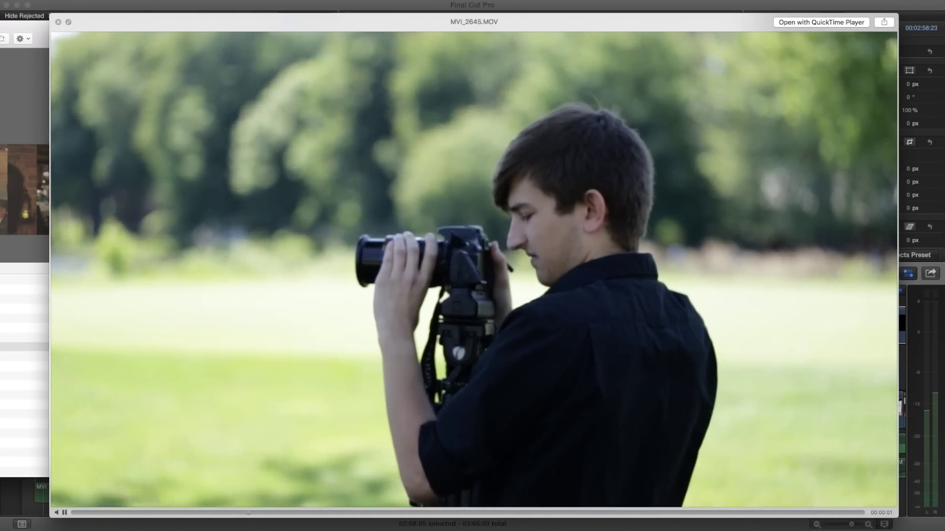
key("space")
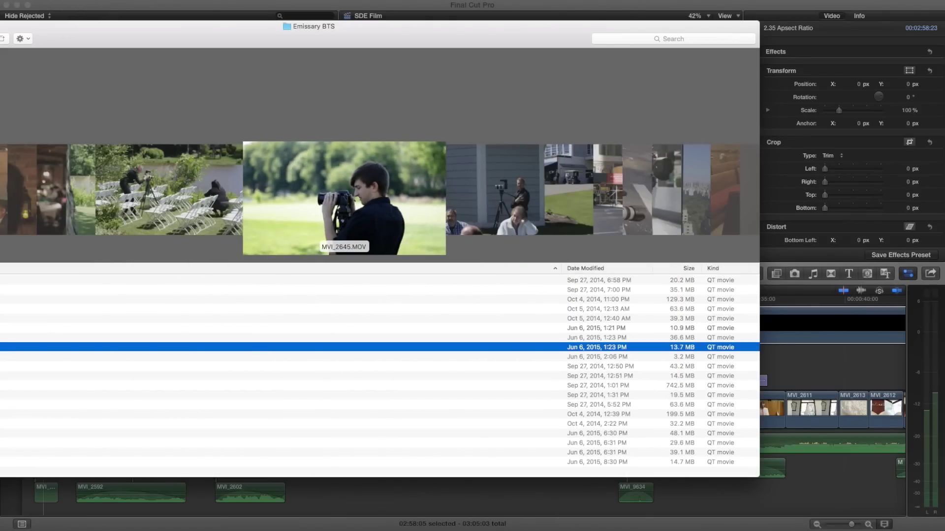
Step: Preview MVI_2655.MOV from the Emissary BTS folder, close the preview and return to Final Cut Pro
key("Down")
key("space")
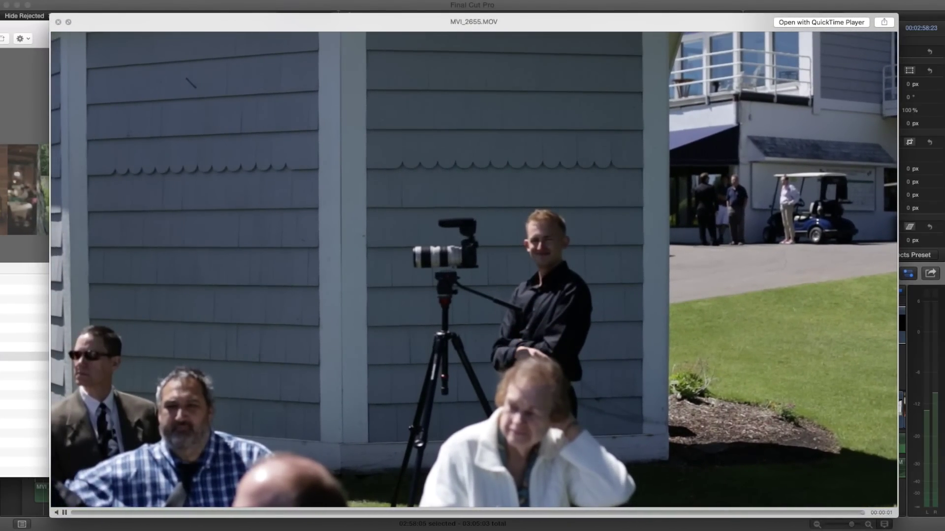
key("space")
left_click(75, 15)
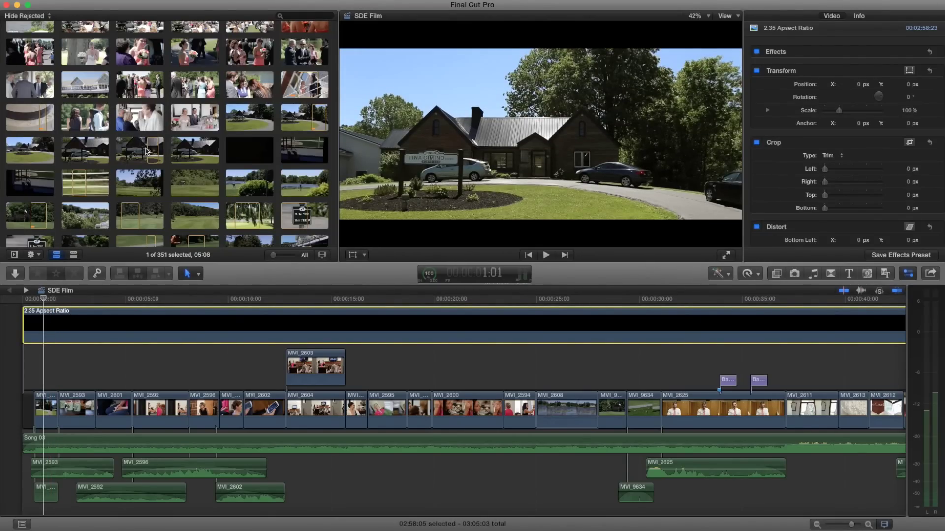
Step: Skim the unedited house clips MVI_9600 and MVI_9611 in the event, and replay the film's opening from the house shot
key("super+1")
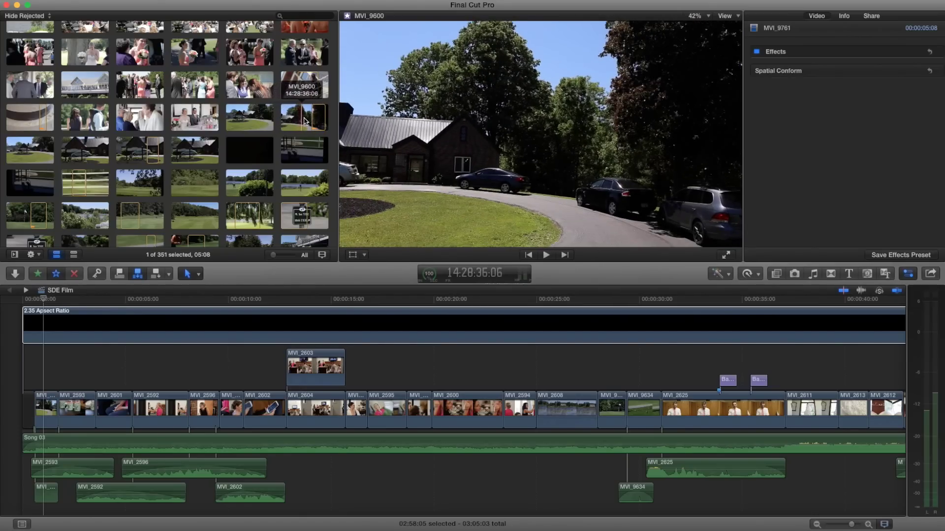
key("space")
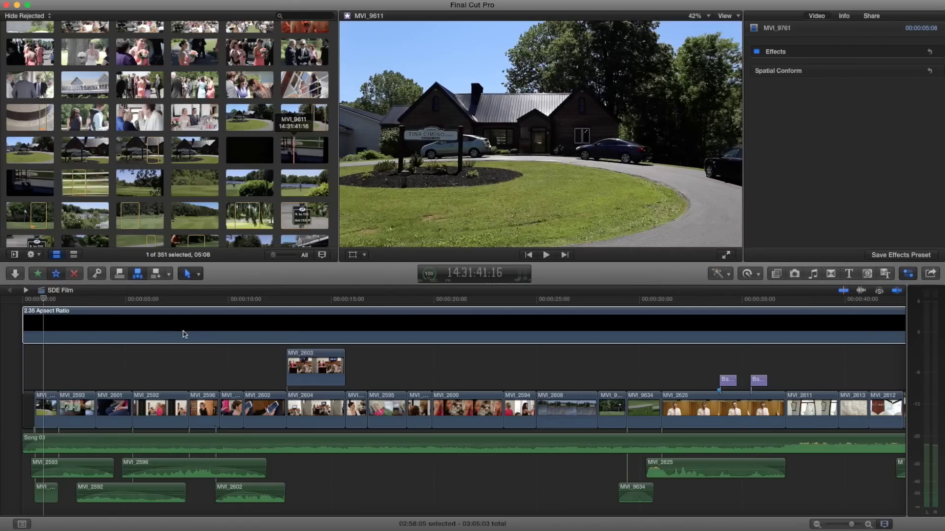
left_click(52, 342)
left_click(41, 300)
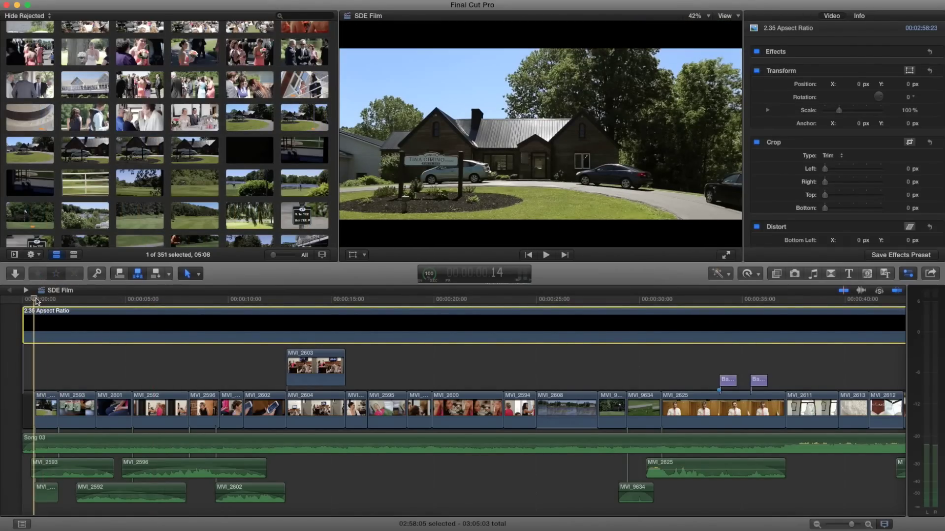
key("space")
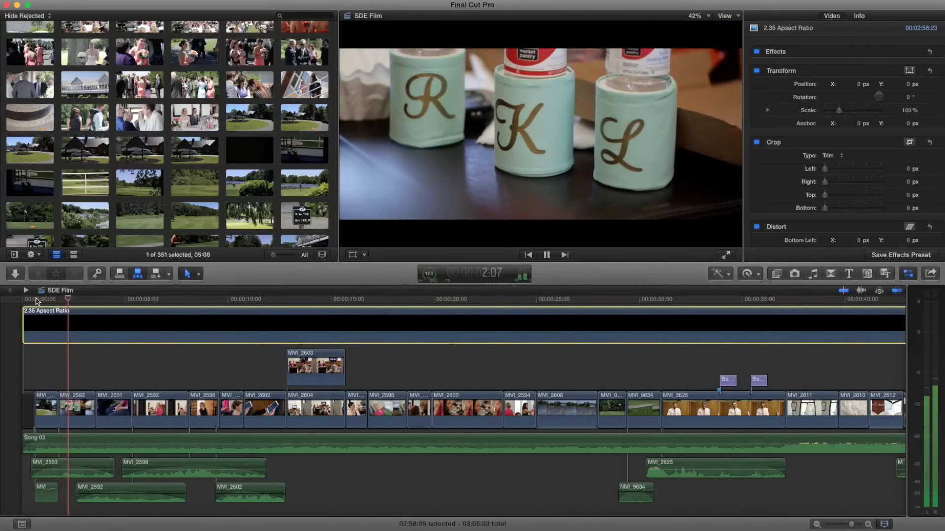
key("space")
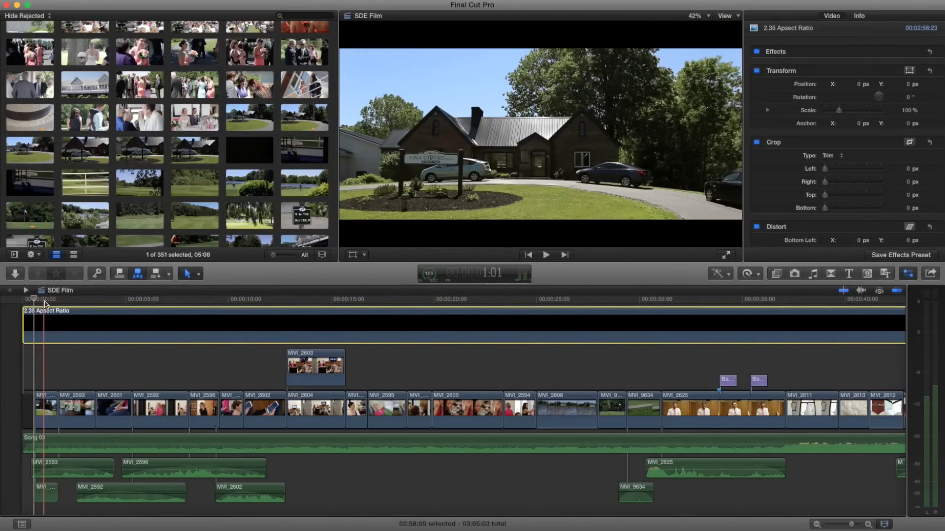
Step: Inspect the color and exposure adjustments of Color Correction 1 on the opening house clip MVI_9600
left_click(45, 406)
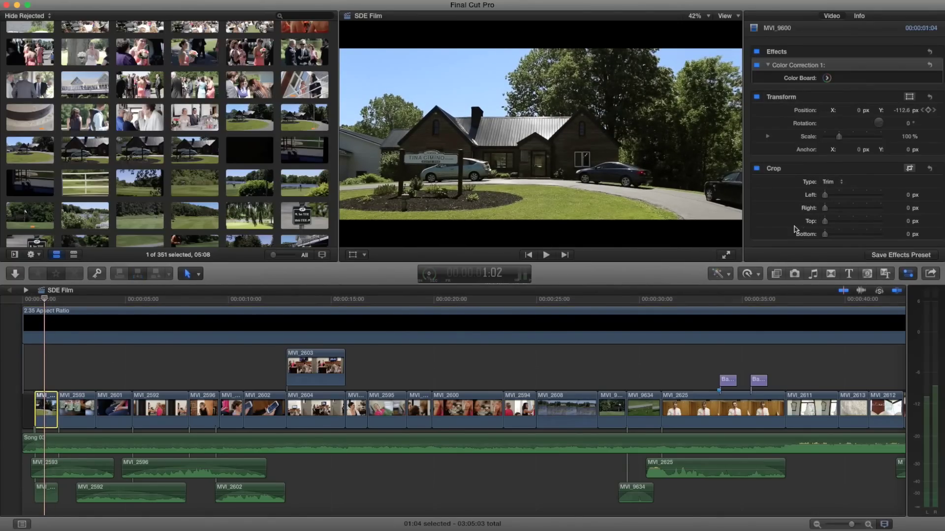
left_click(828, 79)
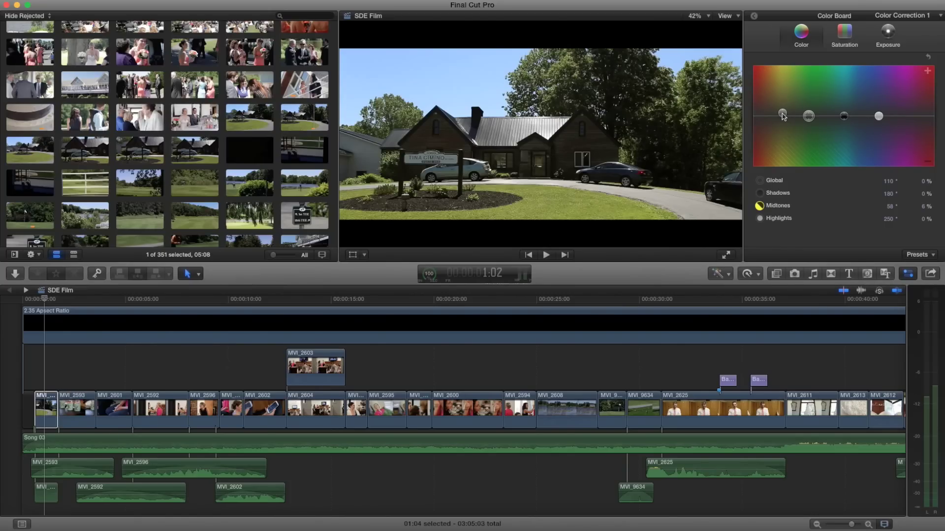
left_click(889, 32)
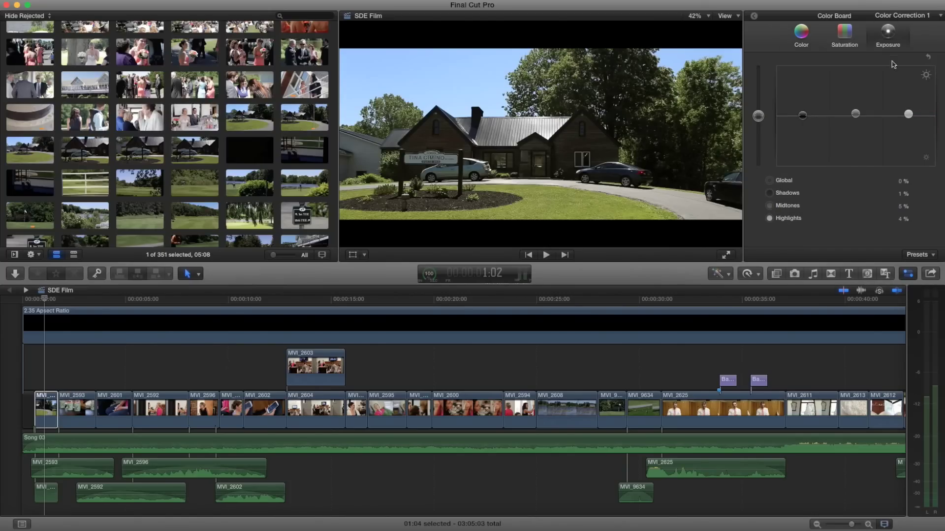
left_click(755, 20)
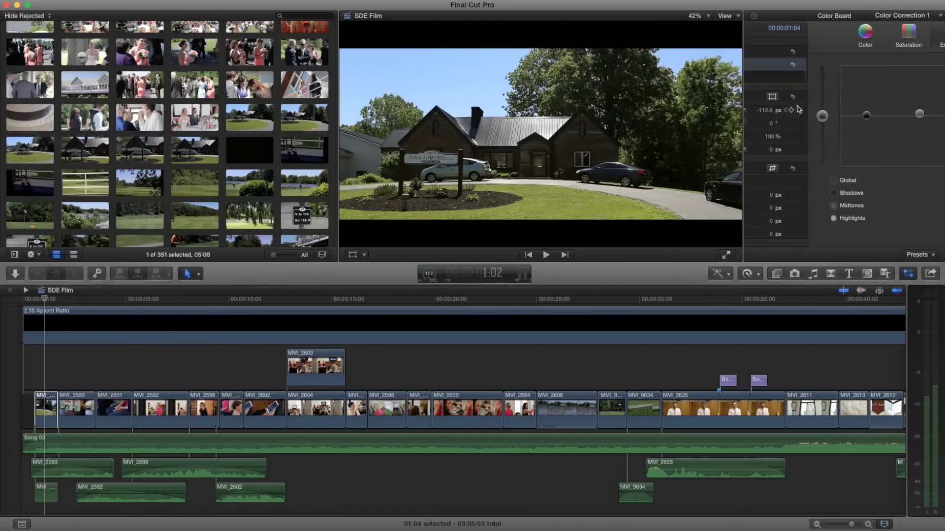
Step: Compare the house clip with and without Color Correction 1 several times, leaving the correction enabled
left_click(69, 304)
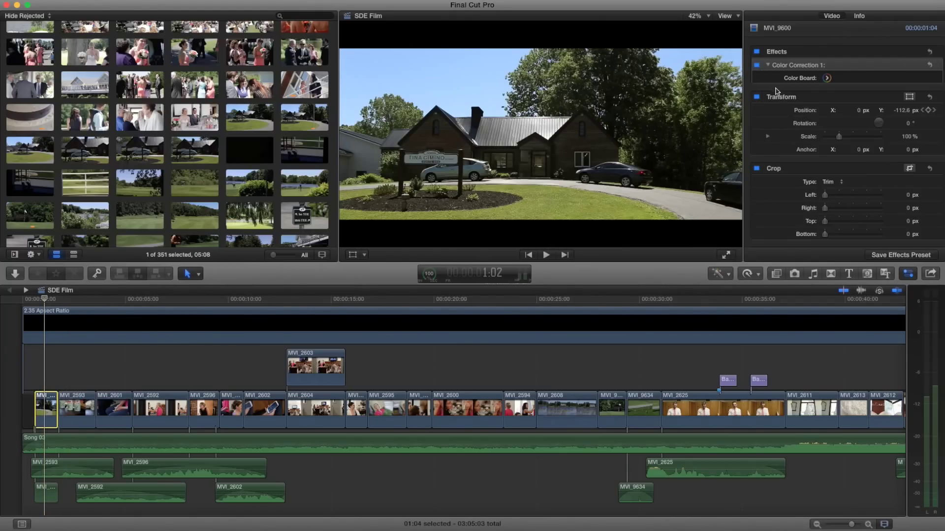
left_click(758, 65)
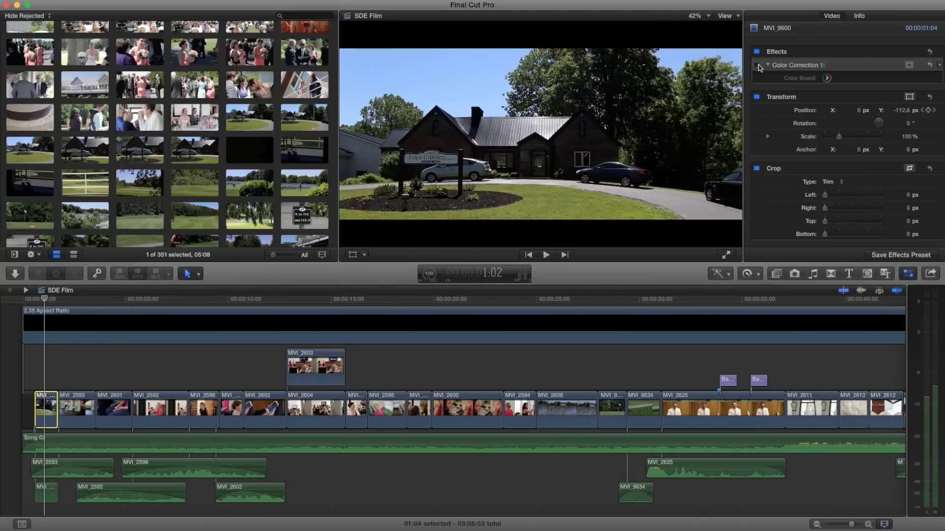
left_click(758, 65)
left_click(758, 65)
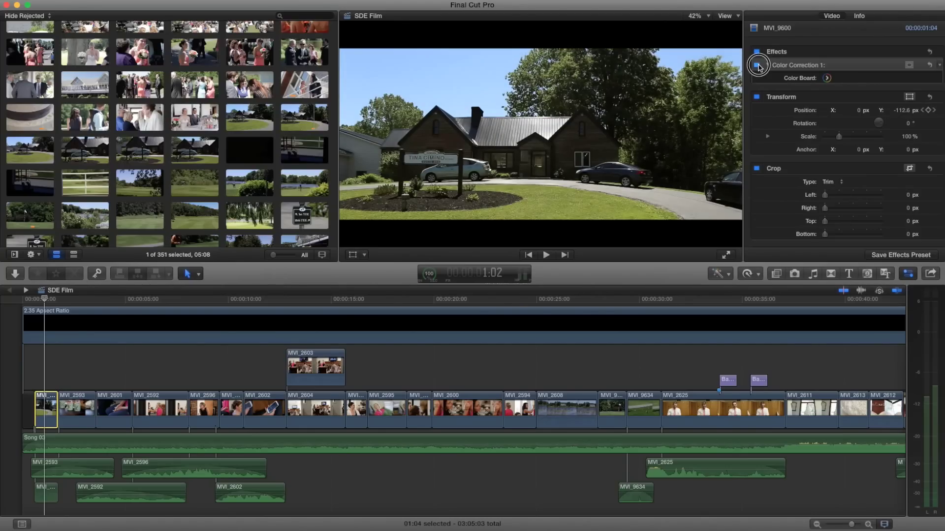
left_click(758, 66)
left_click(758, 66)
left_click(758, 66)
left_click(758, 65)
left_click(758, 65)
left_click(758, 66)
left_click(758, 66)
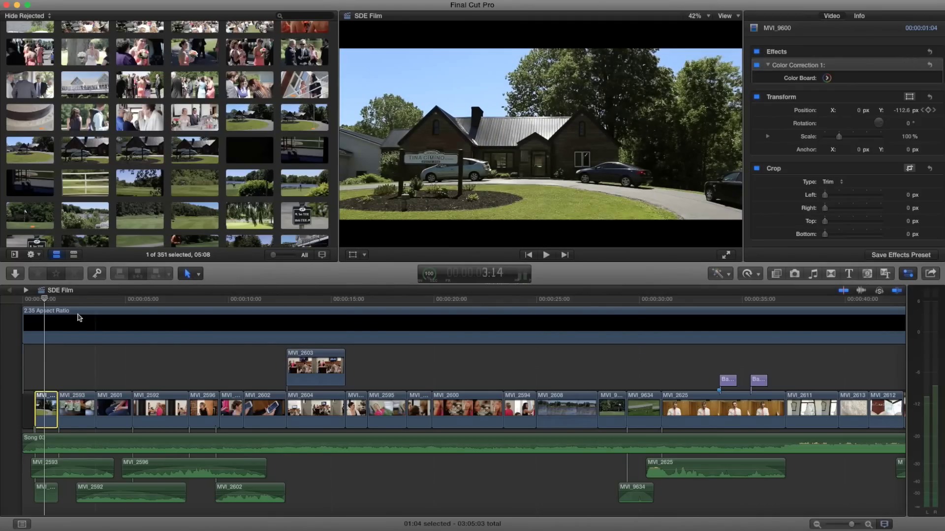
Step: Play the film's opening, and replay it from the end of the house shot through the makeup shot into MVI_2596
key("space")
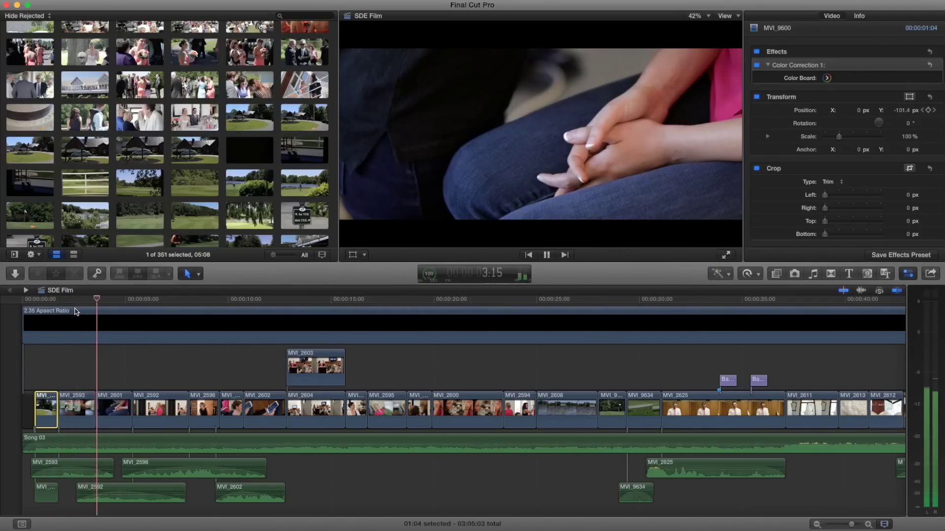
key("space")
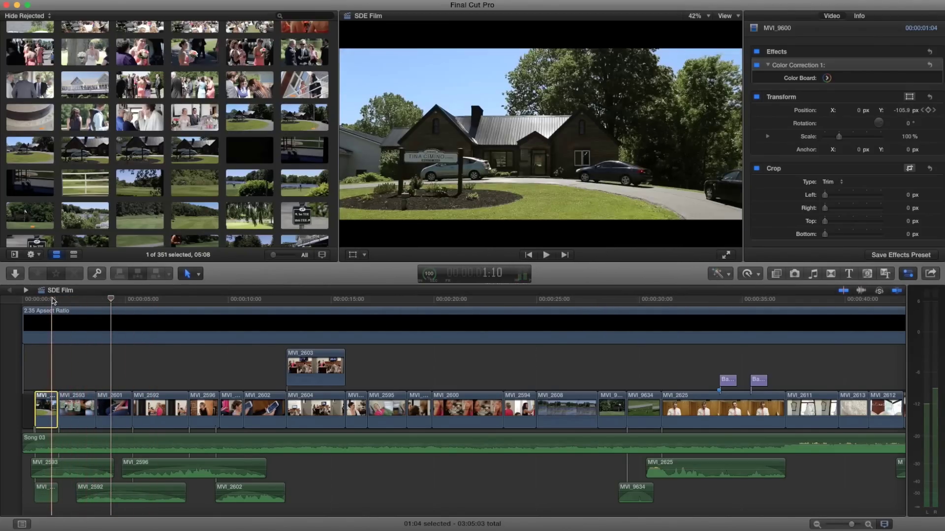
left_click(58, 299)
key("space")
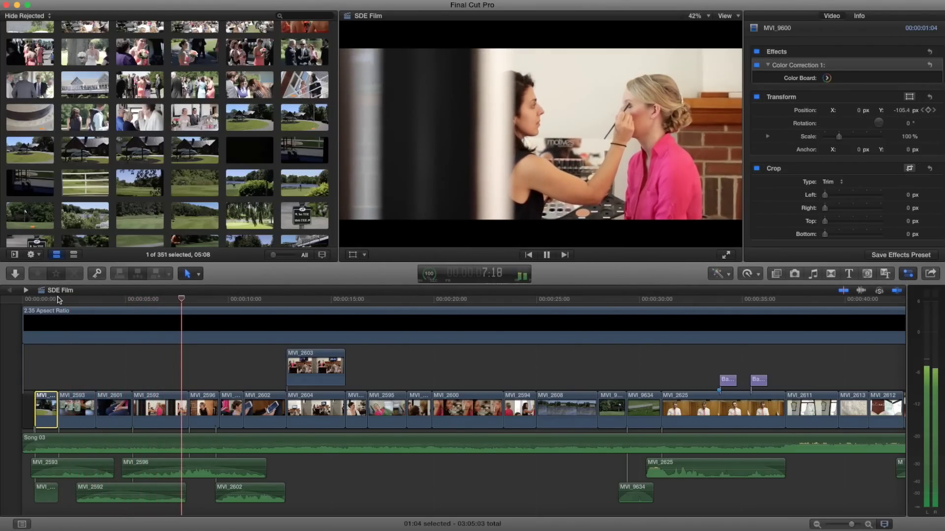
key("space")
key("space")
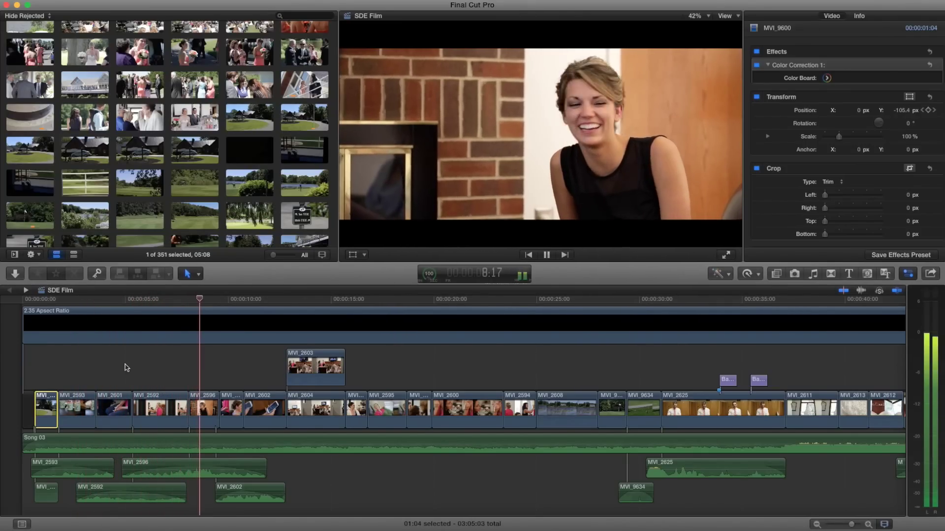
Step: Scrub through the makeup shot MVI_2592 in the timeline and play part of it
left_click(148, 362)
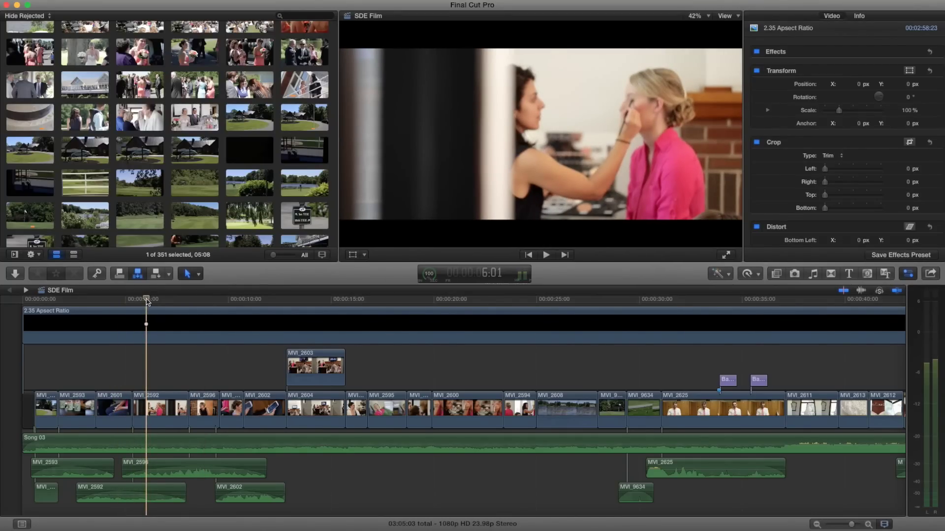
left_click_drag(145, 301, 180, 305)
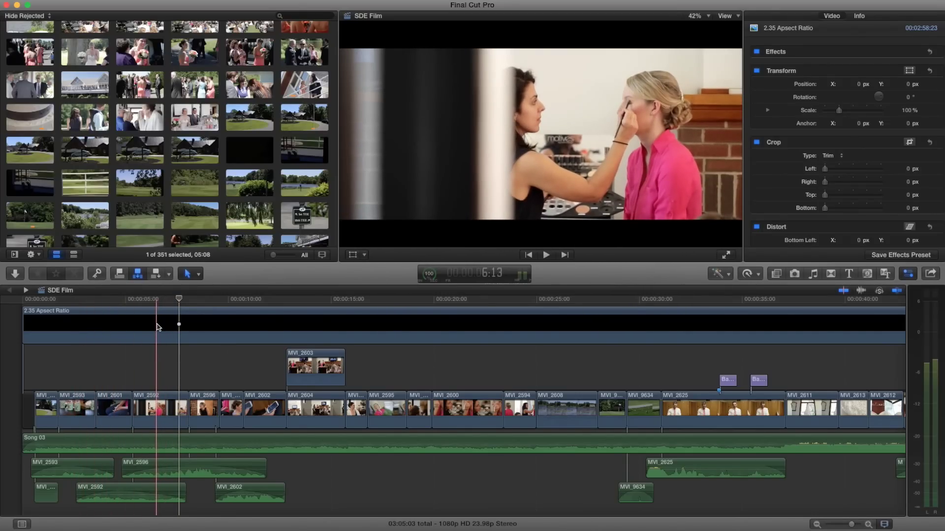
key("space")
key("space")
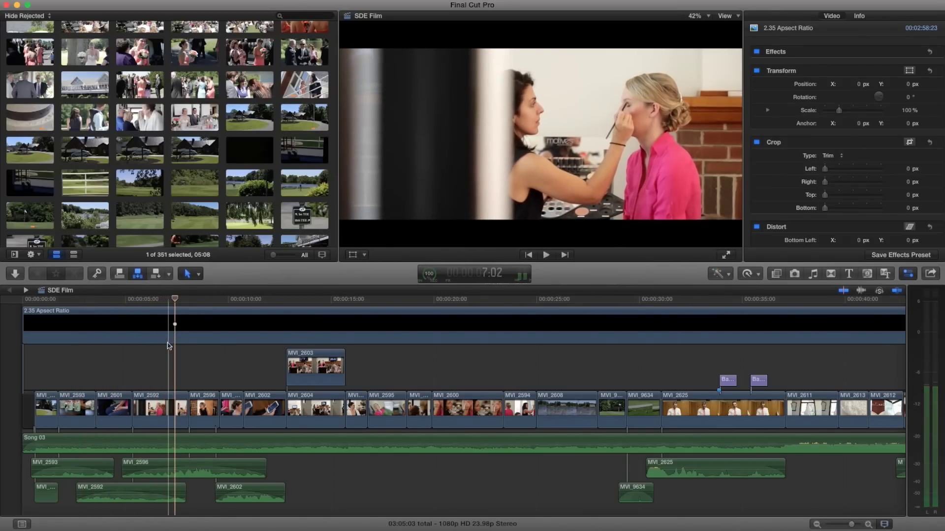
Step: Play the film from the makeup shot through the phone shot MVI_2602, and replay it from the phone shot into MVI_2595
left_click(154, 304)
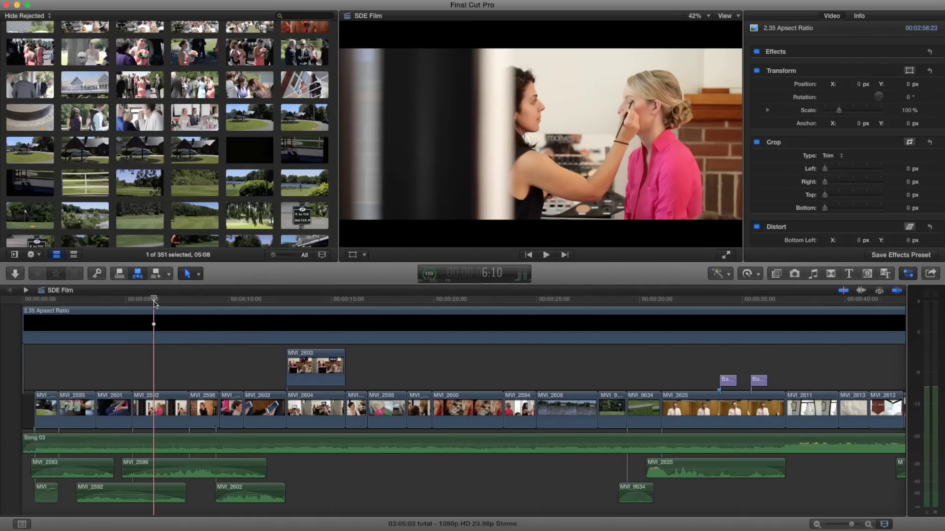
key("space")
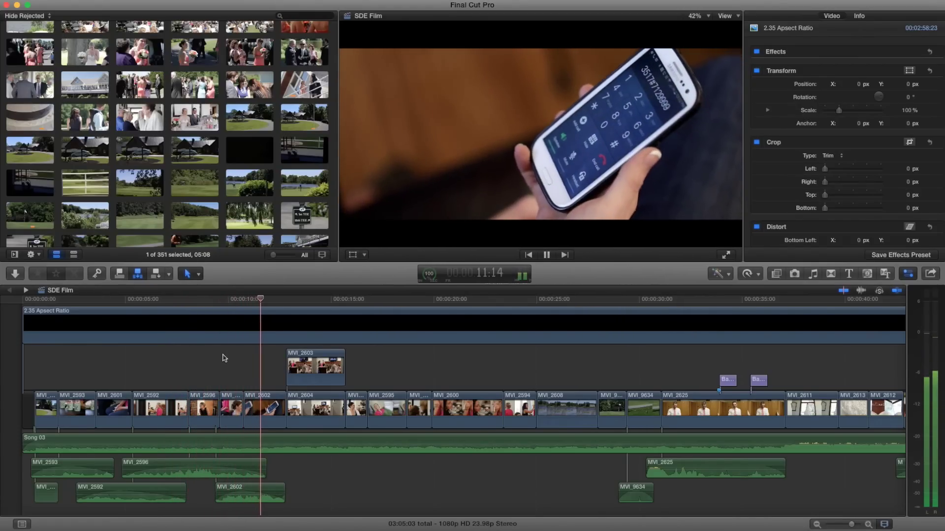
key("space")
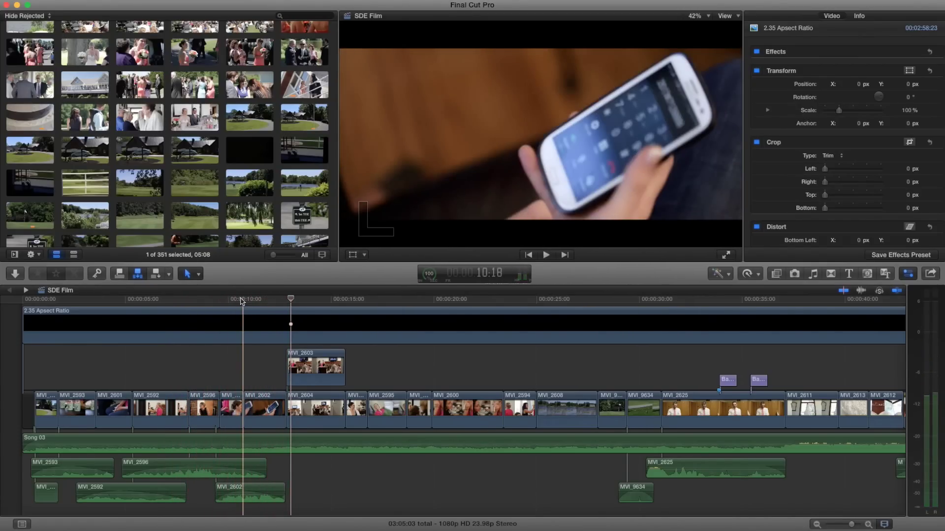
left_click(241, 300)
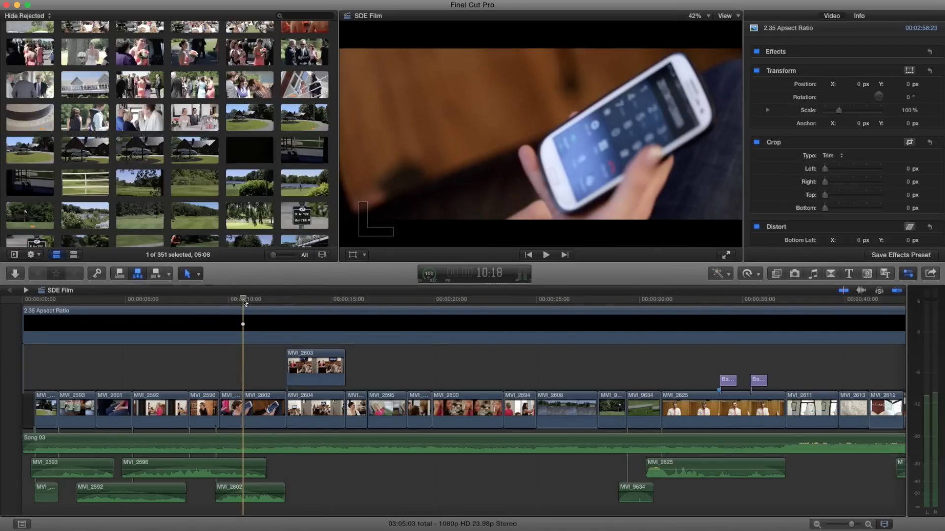
key("space")
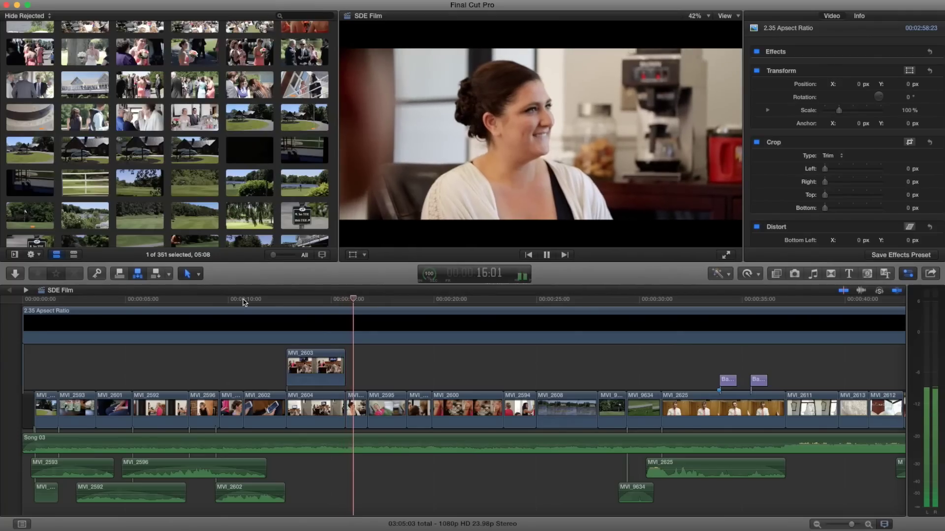
key("space")
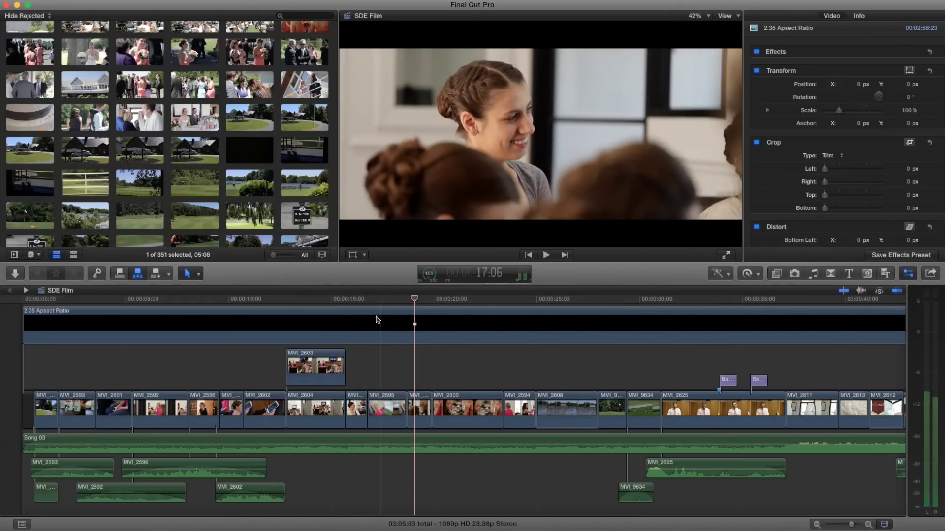
Step: Replay the film from the start of MVI_2595 through the makeup close-ups to the lake shot MVI_2608
left_click(369, 300)
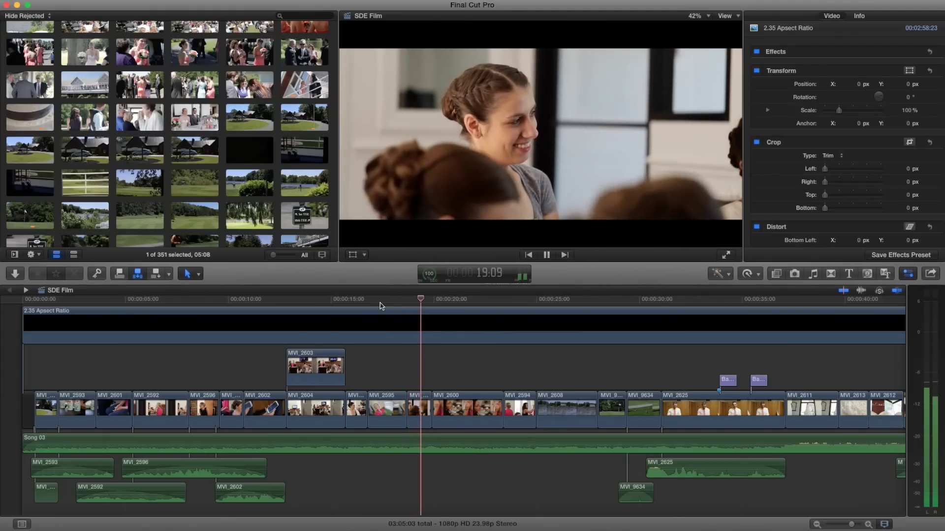
left_click(367, 300)
key("space")
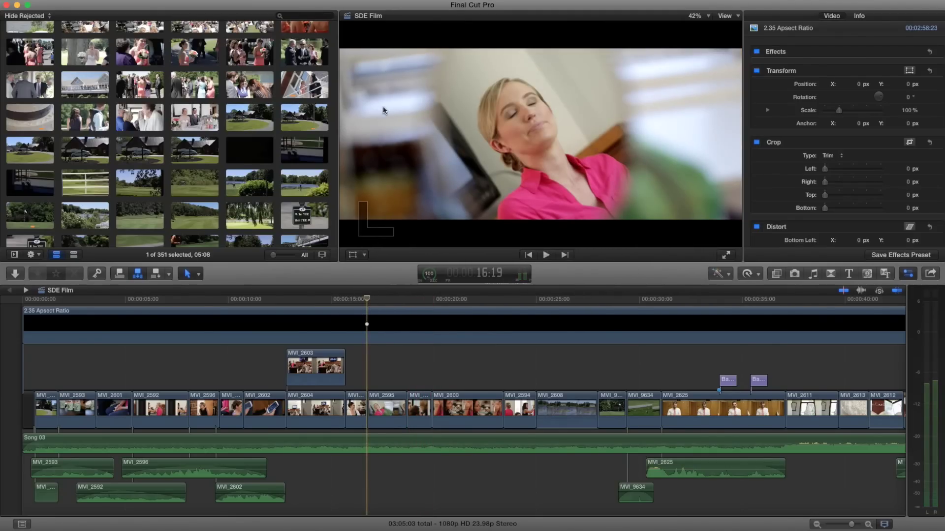
key("space")
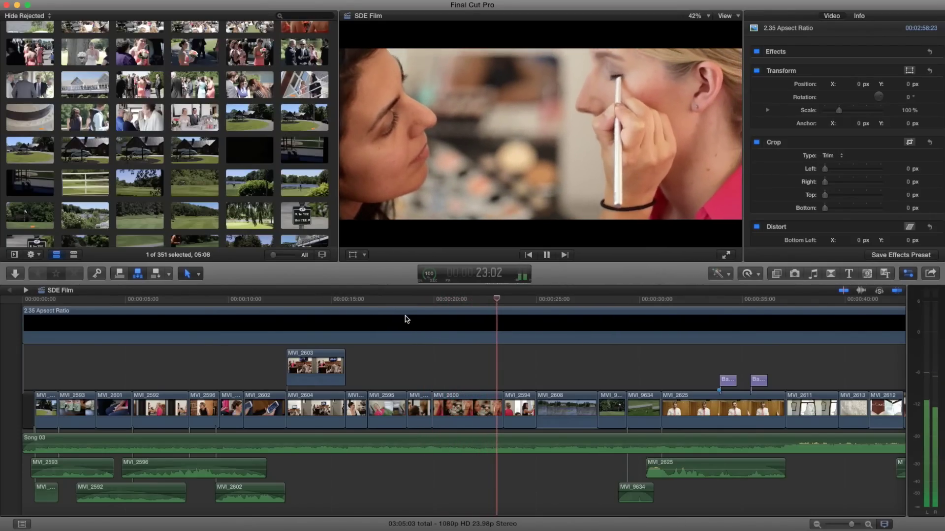
key("space")
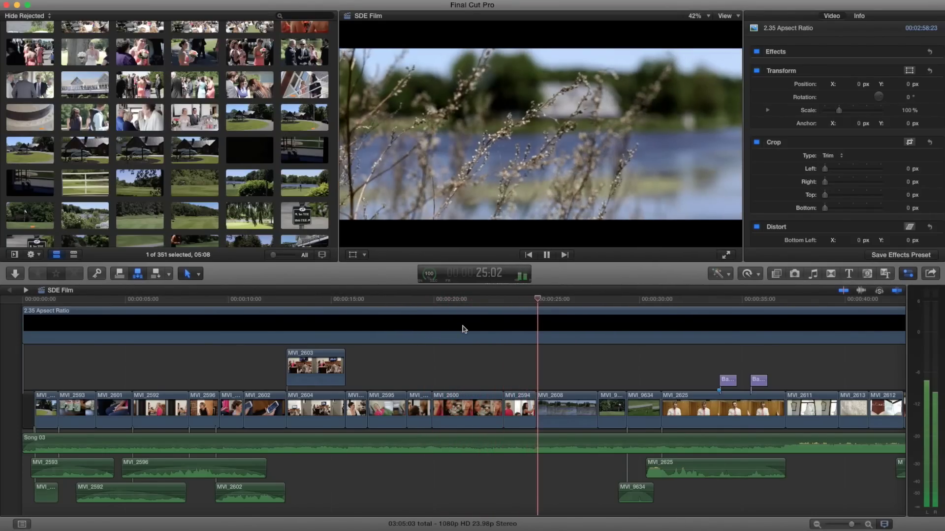
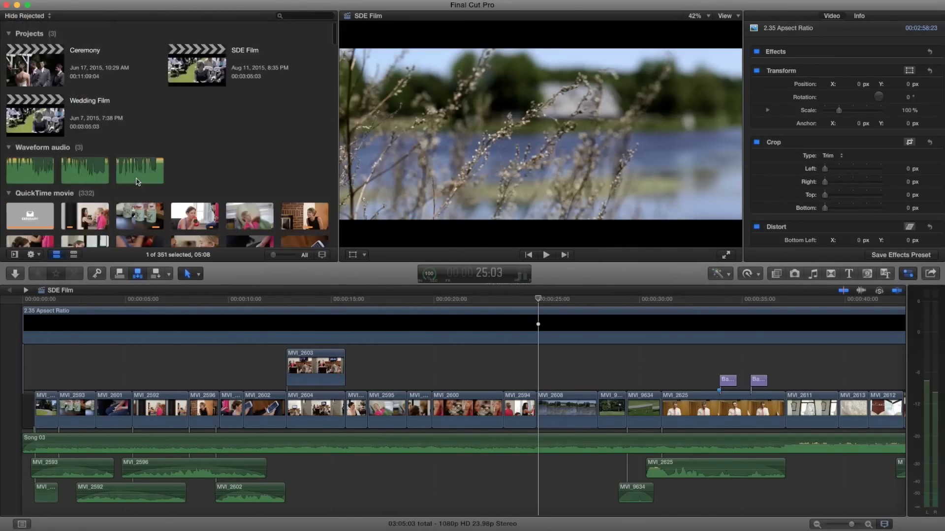
Step: Look through the event's QuickTime movie clips and skim the source clip MVI_2604
scroll(133, 181, "down", 5)
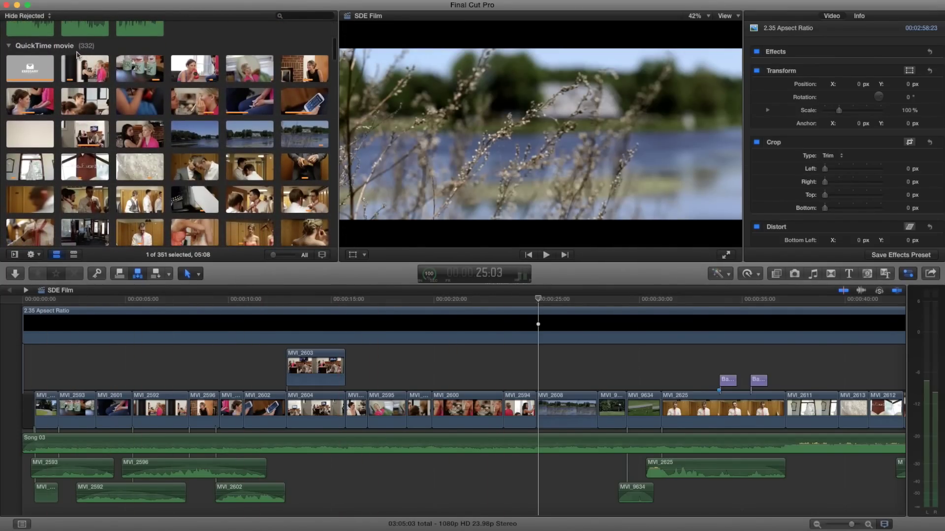
key("super+1")
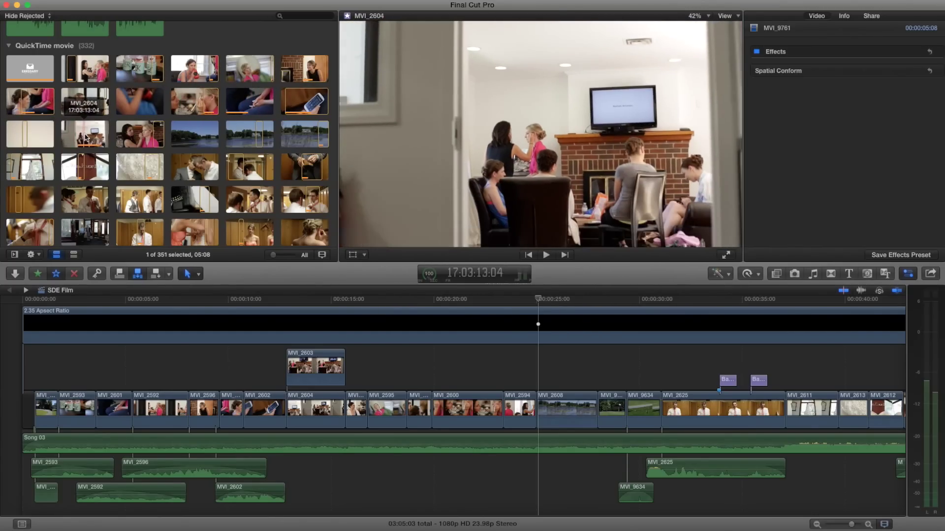
Step: Scrub through the film from its start, past MVI_2600, to the beginning of the lake shot MVI_2608
key("space")
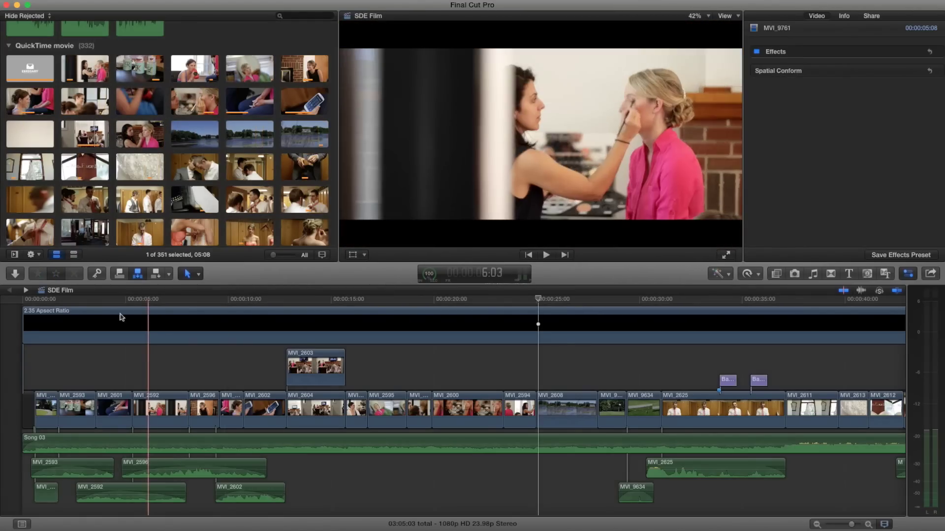
left_click(42, 307)
left_click_drag(37, 301, 434, 310)
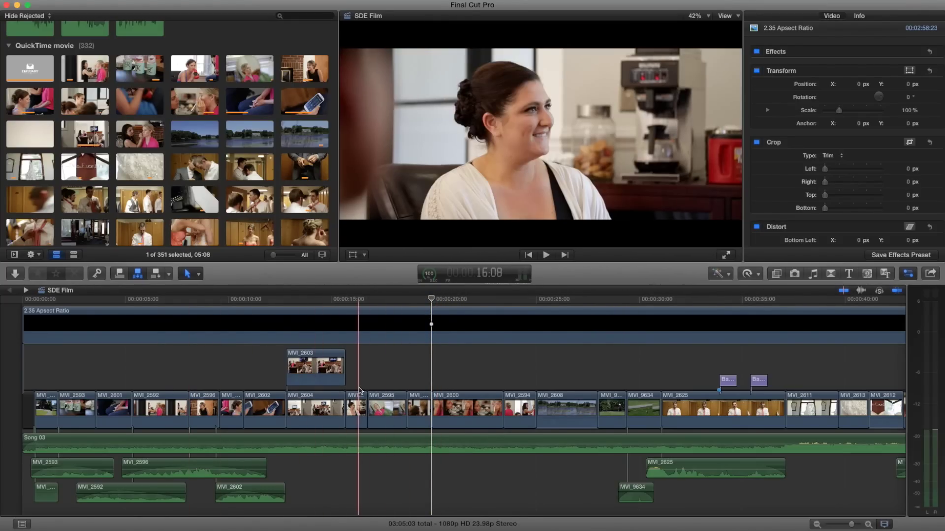
key("s")
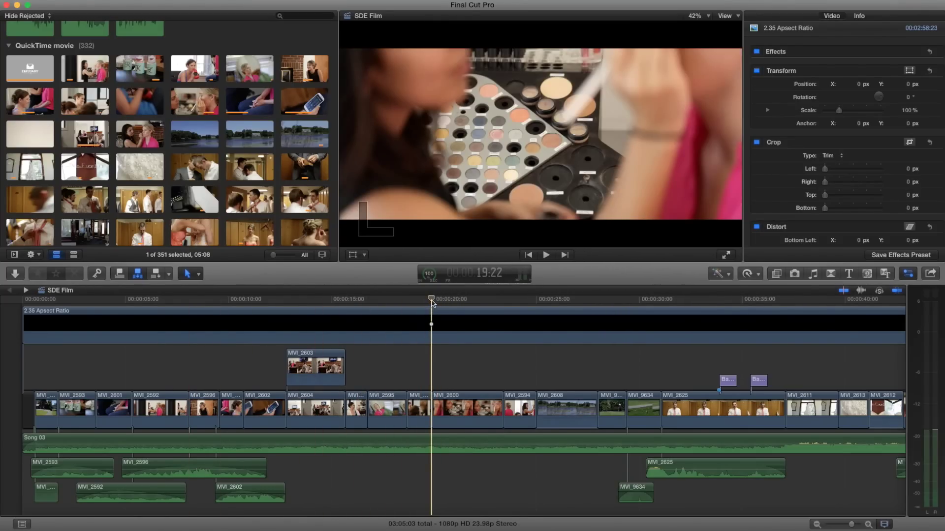
left_click_drag(432, 303, 536, 308)
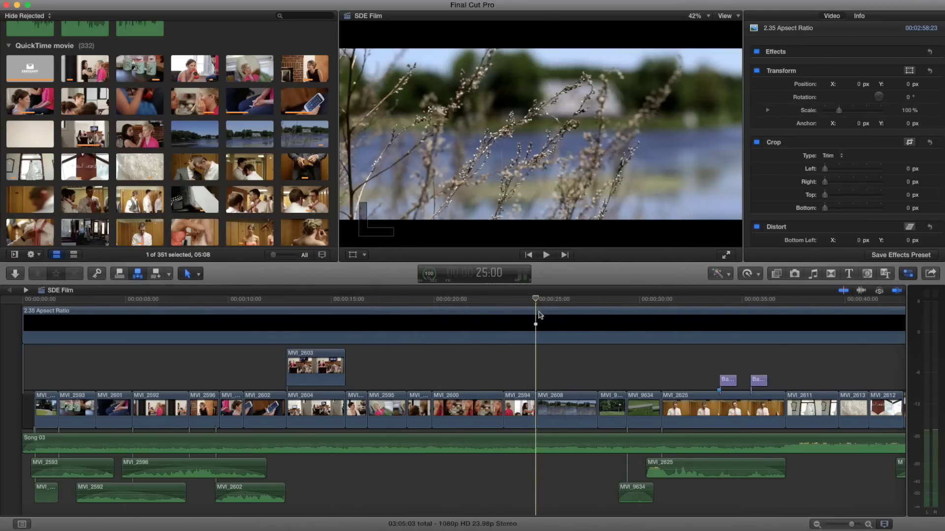
Step: Play the cut from MVI_2594 into the lake shot MVI_2608 and select the Song 03 music clip
scroll(362, 373, "right", 5)
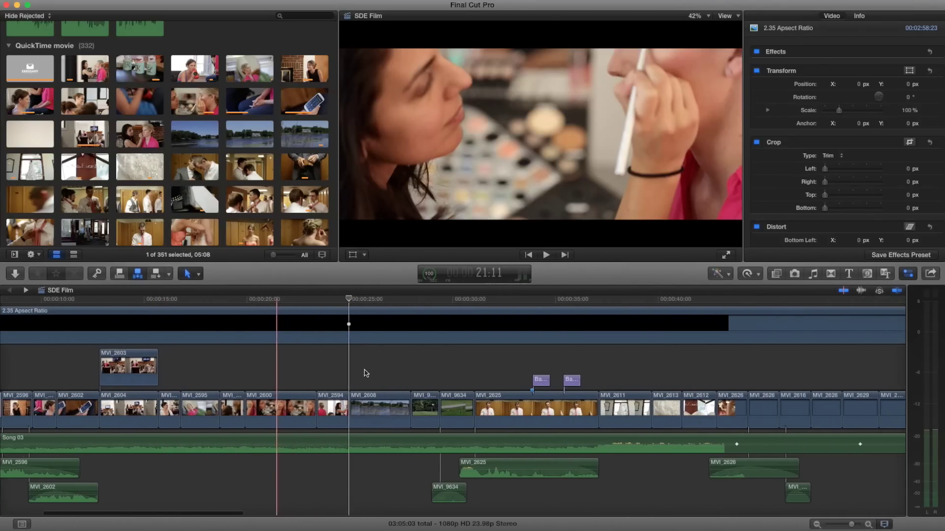
scroll(364, 373, "left", 5)
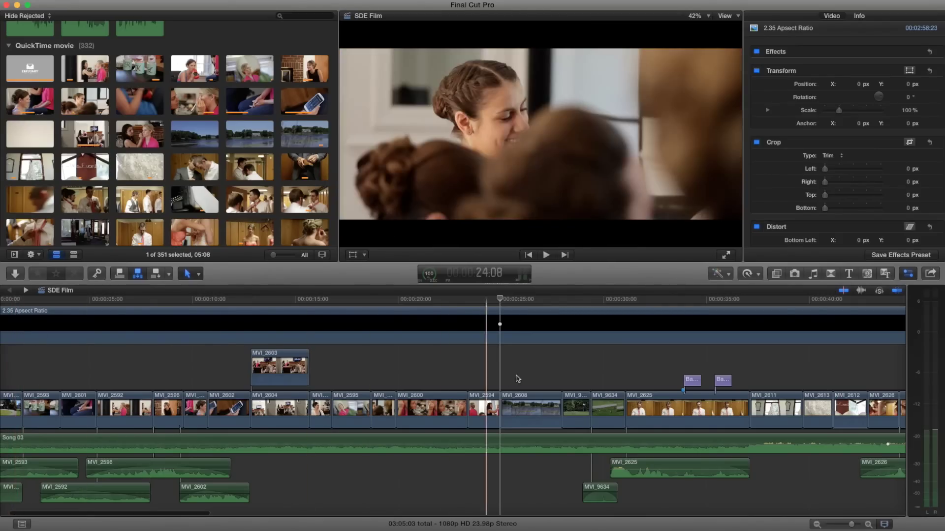
scroll(524, 374, "right", 5)
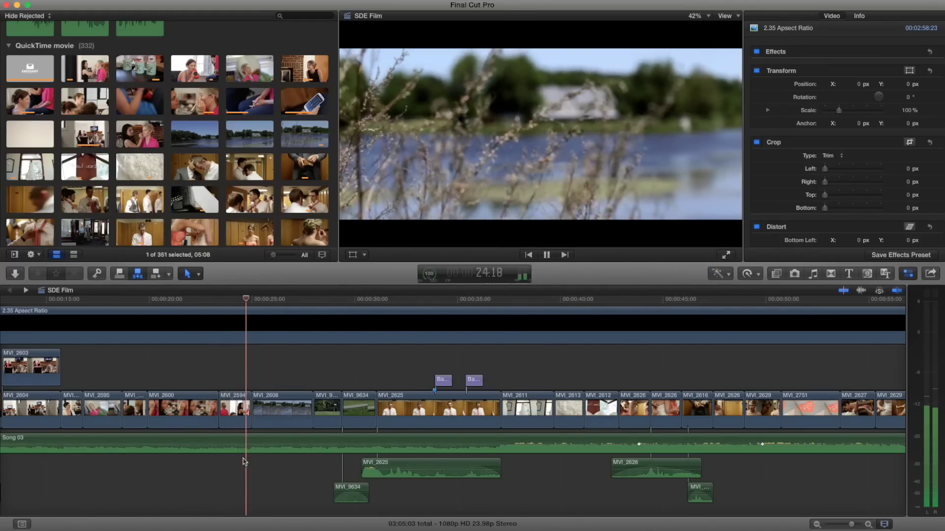
key("space")
left_click(252, 443)
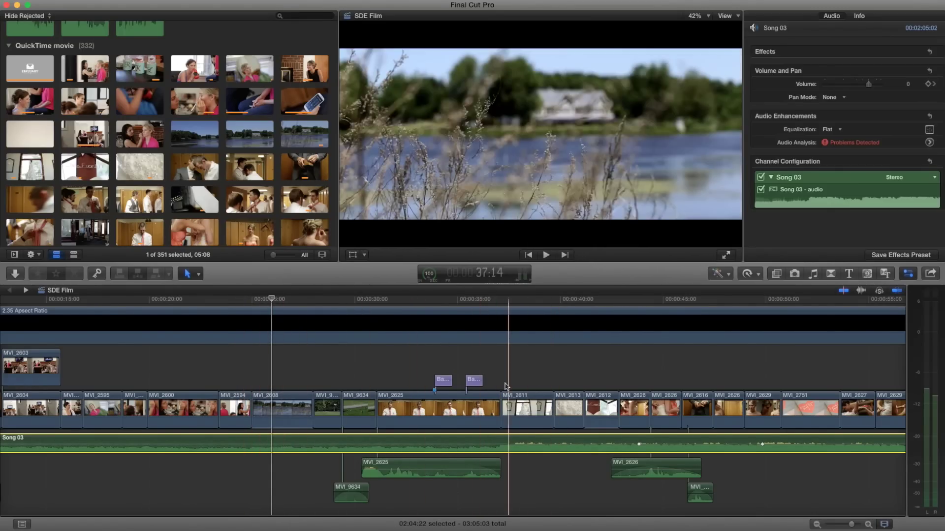
Step: Replay the film from within MVI_2594 through the lake shot MVI_2608, stopping before the shot ends
scroll(255, 397, "left", 5)
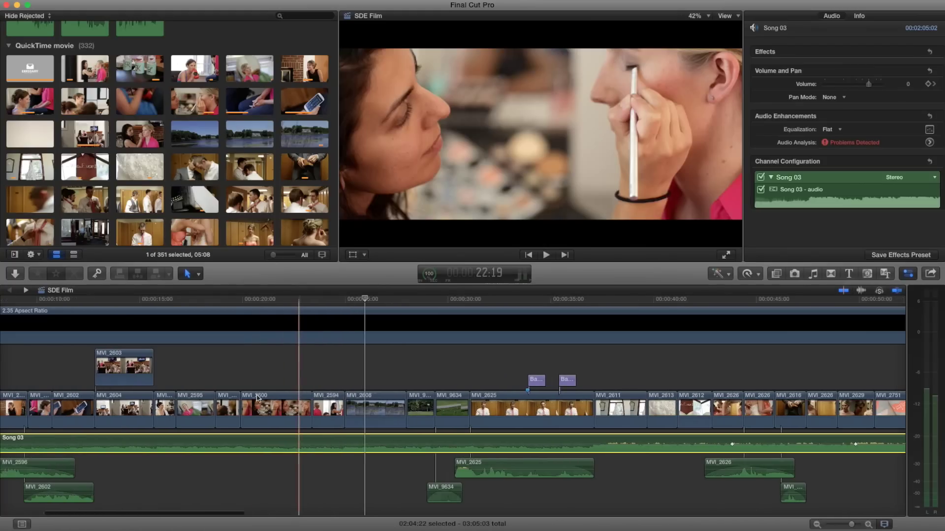
key("z")
left_click(355, 358, "alt")
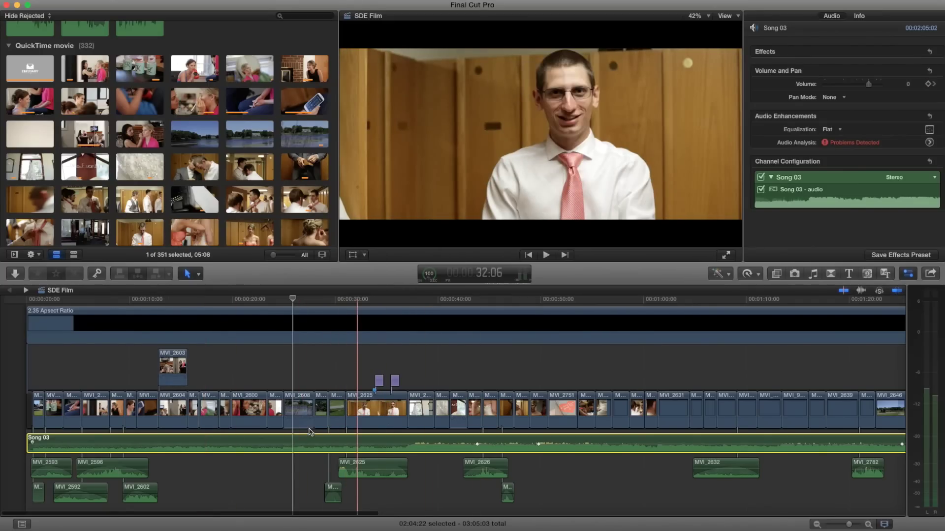
key("z")
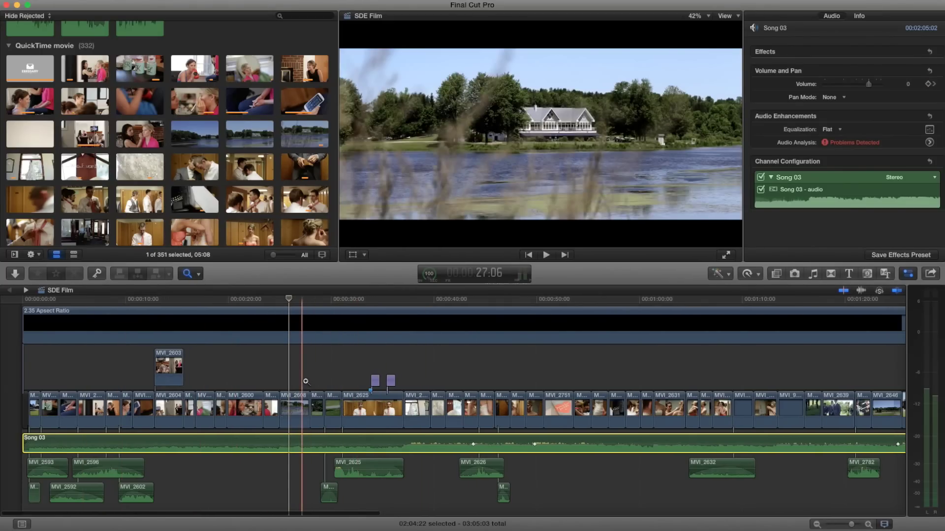
left_click(295, 381)
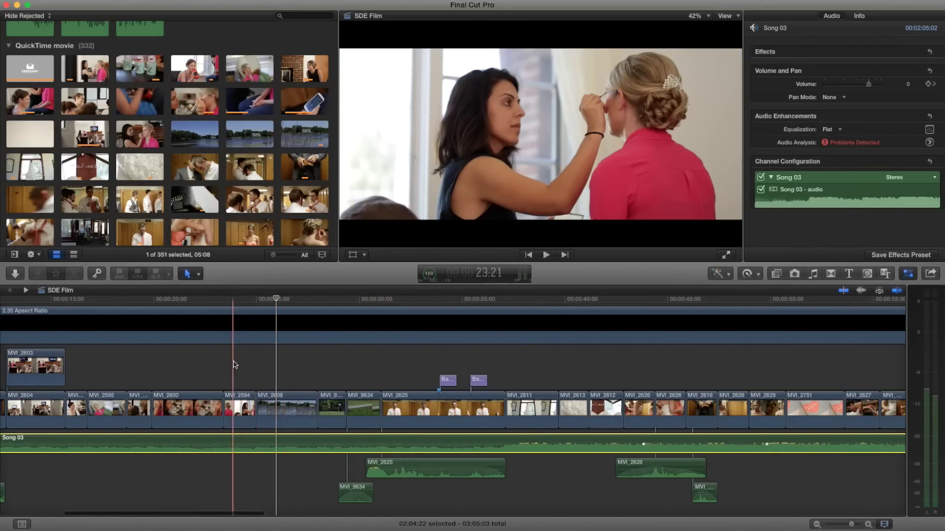
left_click(239, 300)
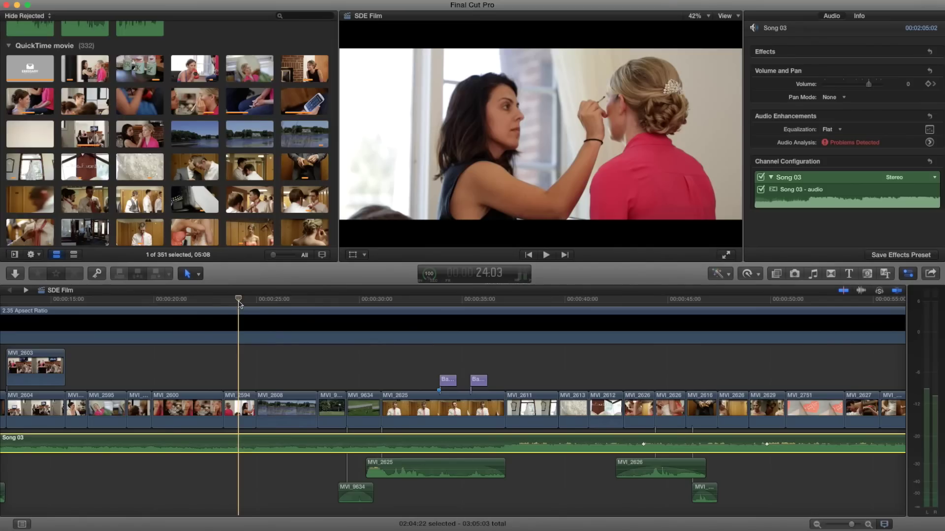
key("space")
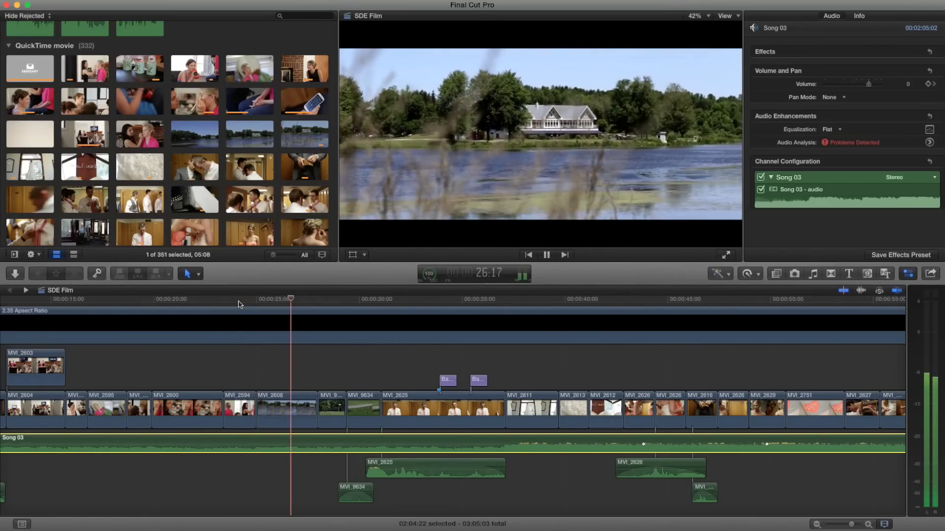
key("space")
key("space")
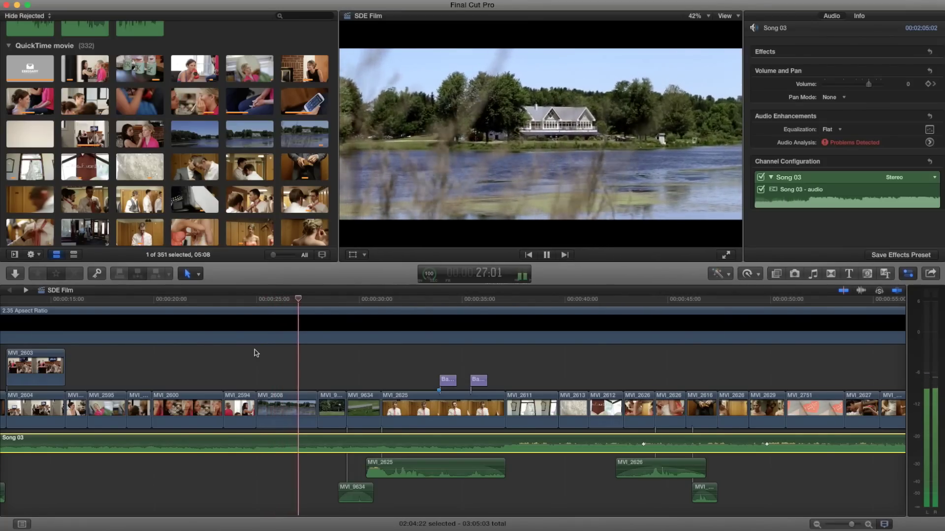
key("space")
Step: Scrub MVI_2608 from its first frame at 25:00 to 27:03 to examine the focus on the reeds and house
left_click(256, 301)
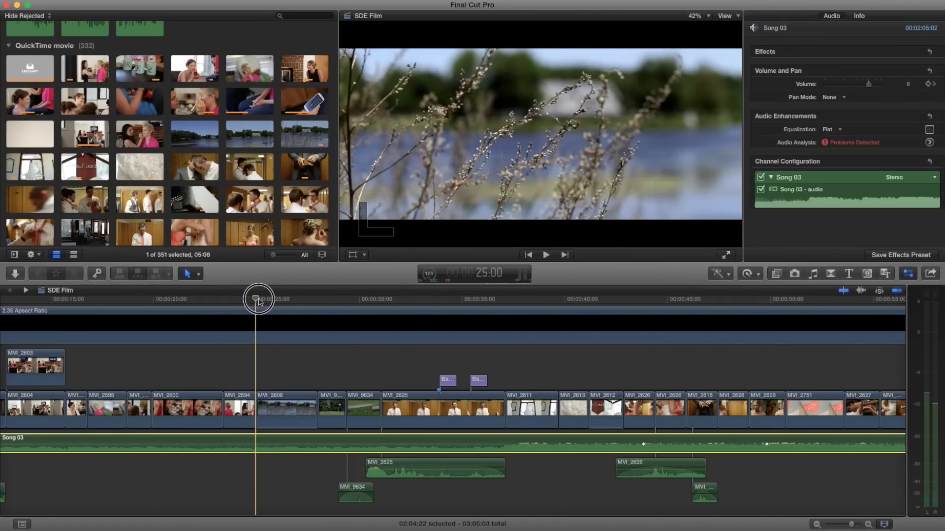
left_click_drag(261, 301, 284, 302)
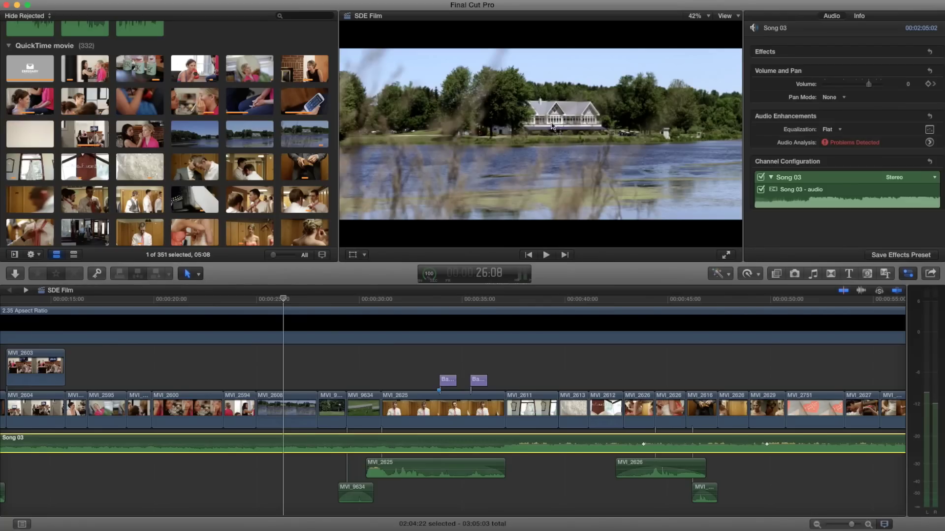
mouse_move(283, 301)
left_mouse_down()
mouse_move(269, 301)
mouse_move(299, 302)
left_mouse_up()
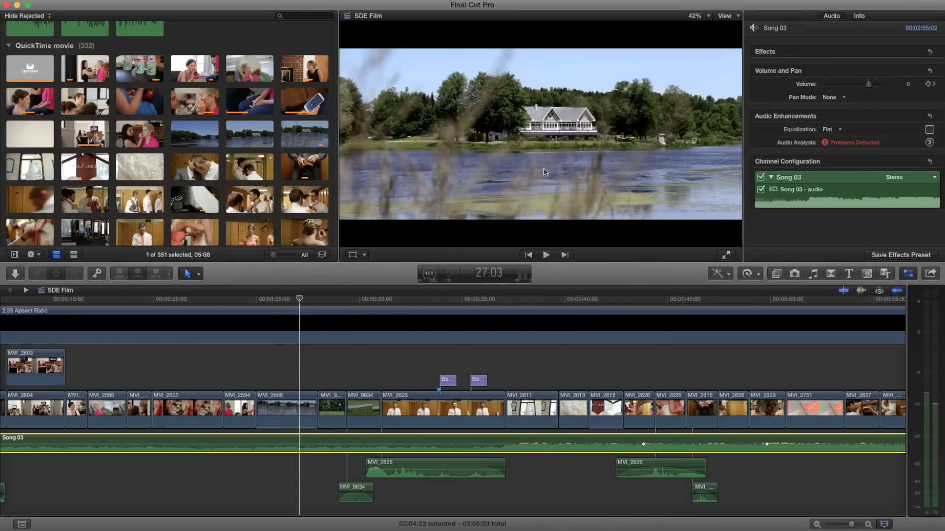
Step: Play the wide lake source clip MVI_2606 and compare its framing with the timeline shot MVI_2608
key("super+1")
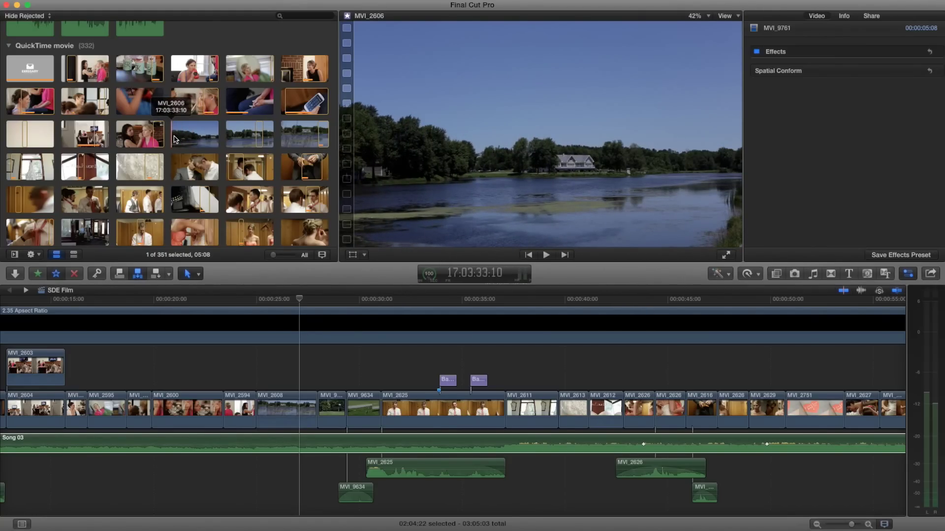
key("space")
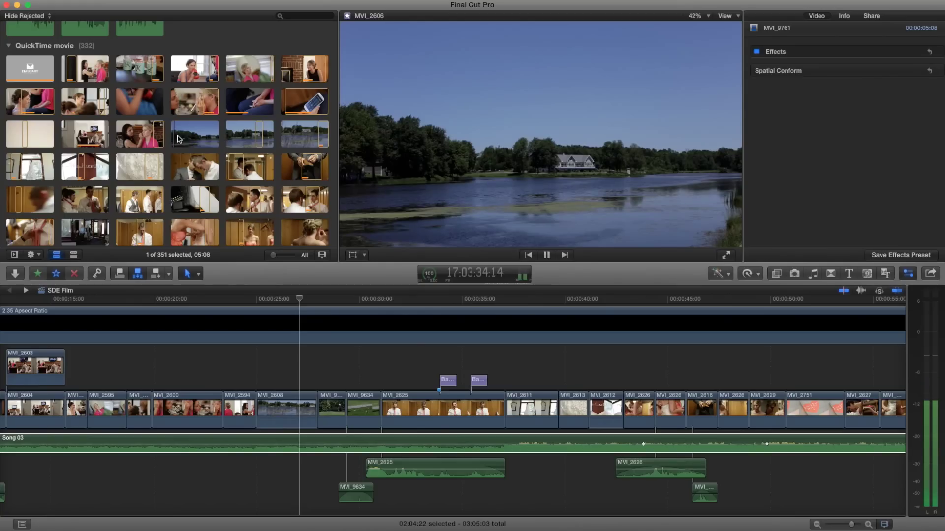
key("space")
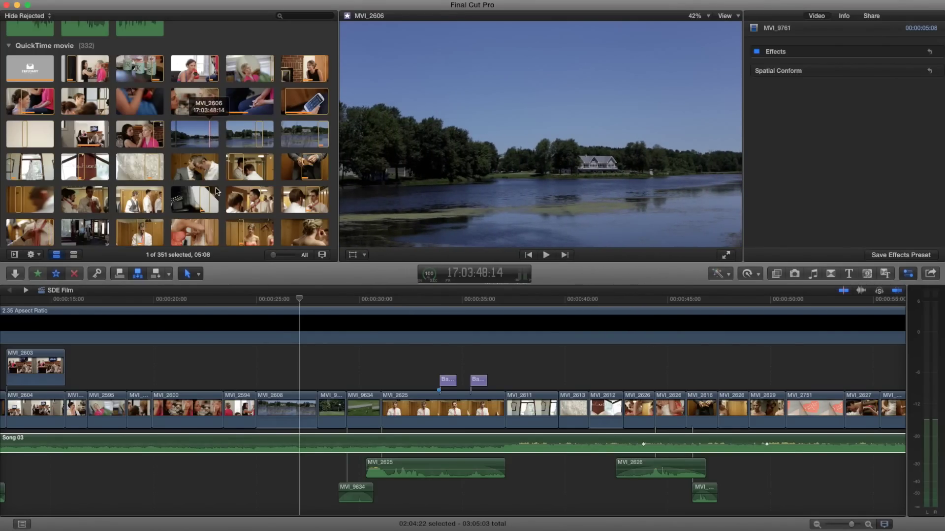
left_click(260, 319)
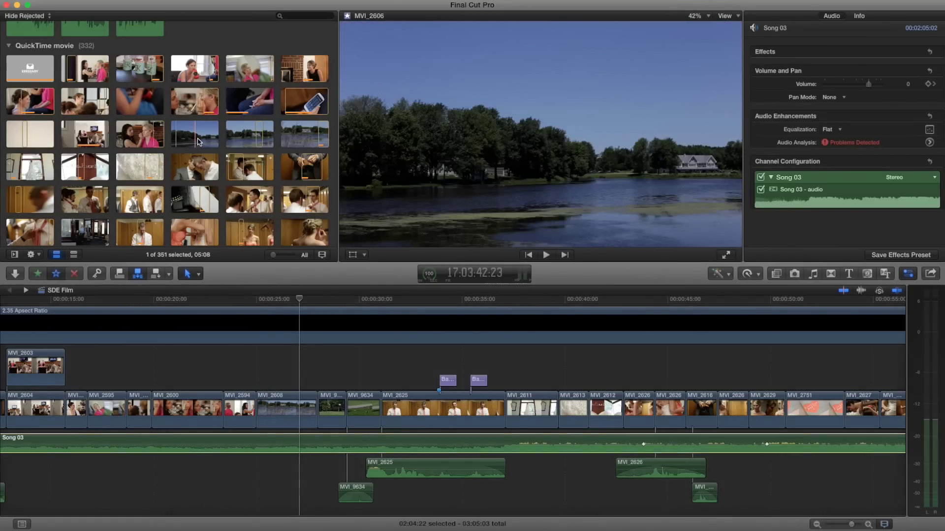
left_click(195, 142)
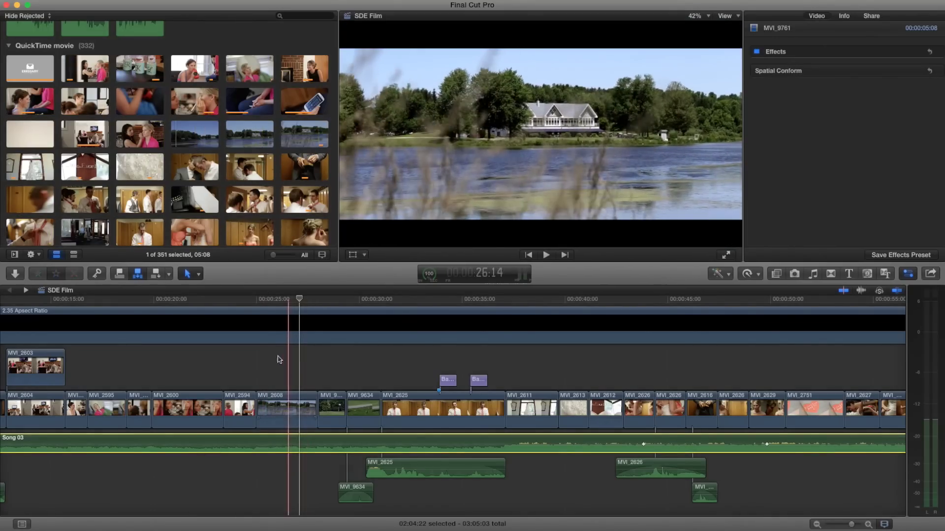
left_click(206, 140)
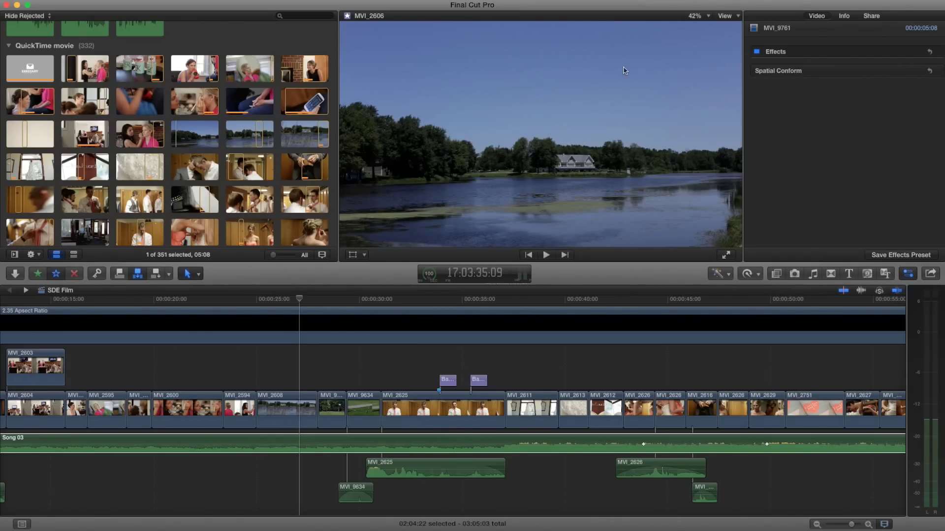
key("cmd+2")
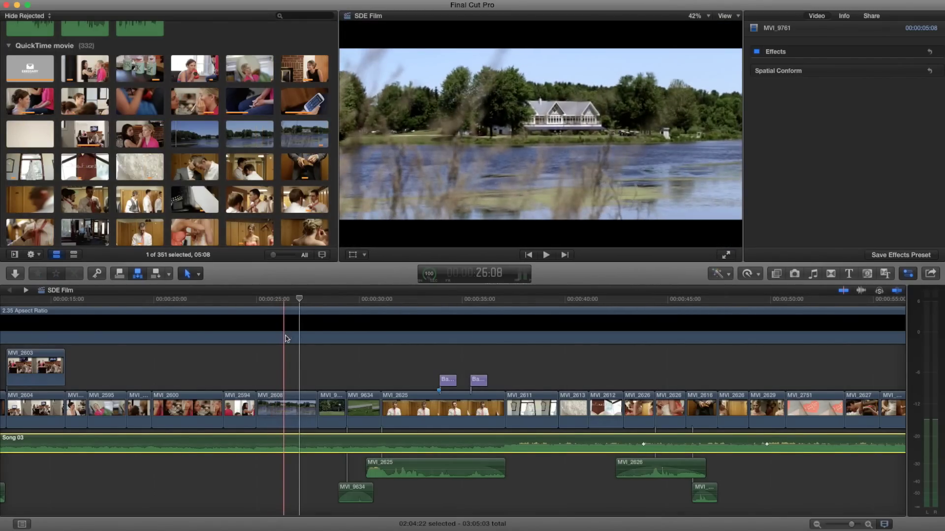
Step: Inspect the color and exposure settings of Color Correction 1 on the lake shot MVI_2608
left_click(292, 367)
left_click(297, 405)
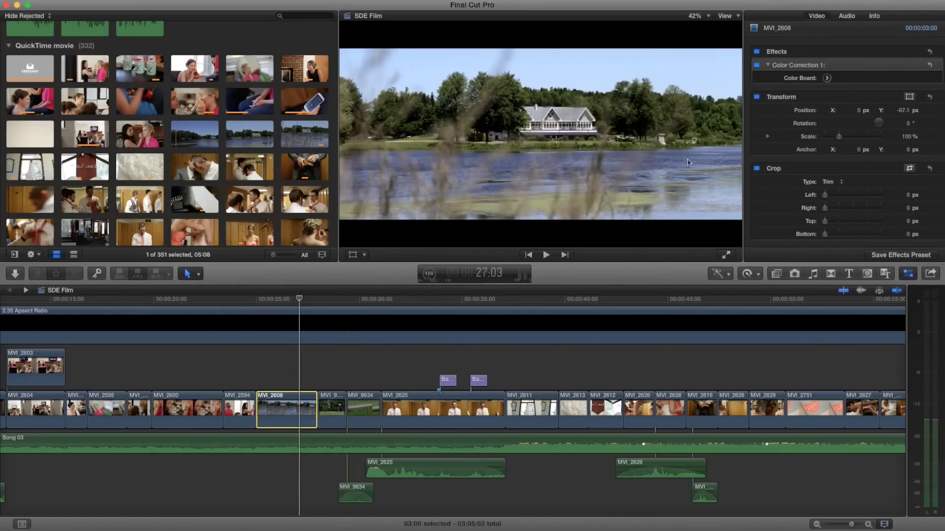
left_click(827, 77)
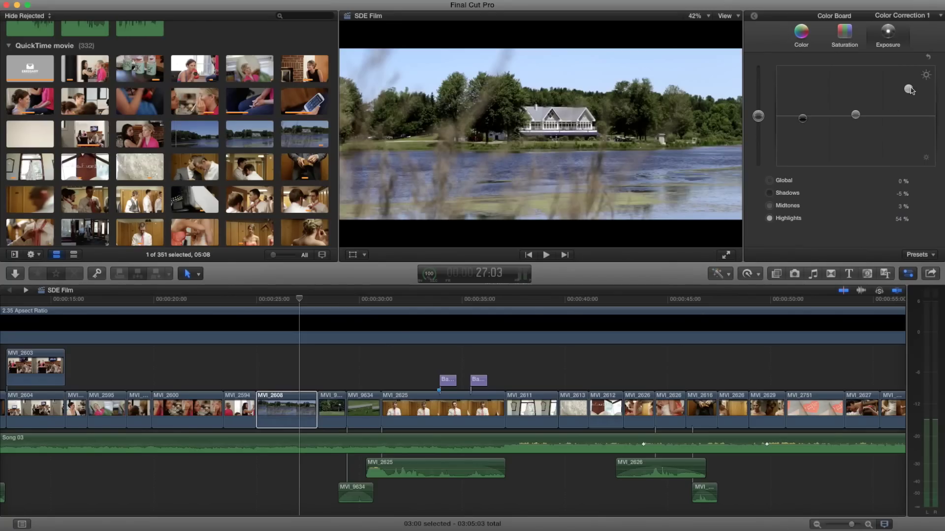
left_click(802, 34)
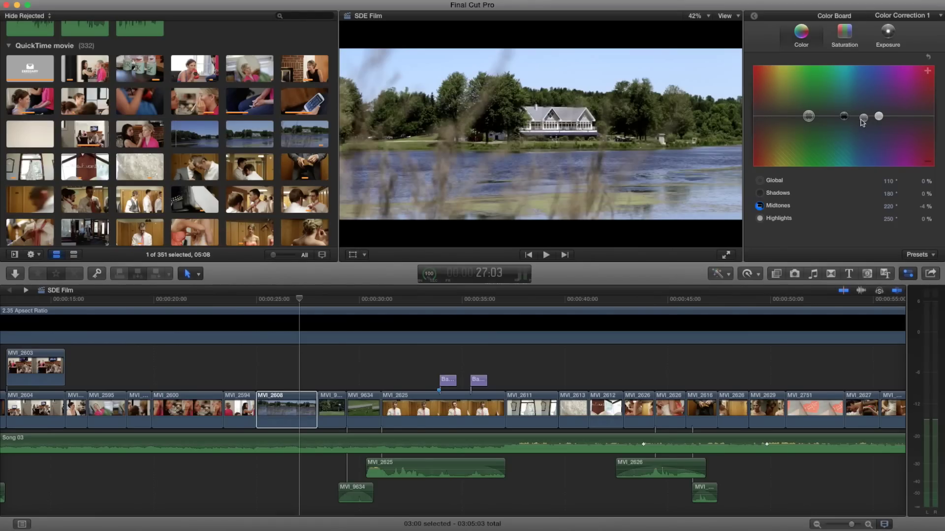
left_click(887, 36)
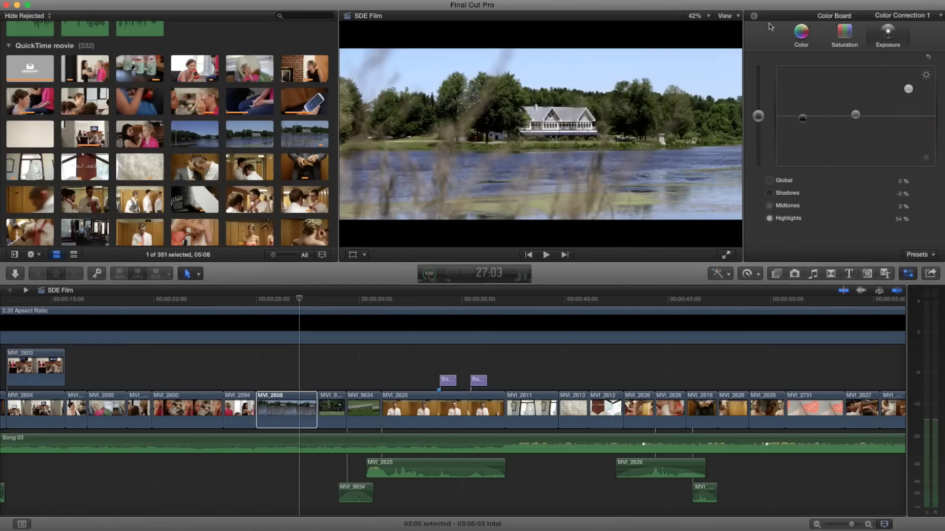
left_click(754, 17)
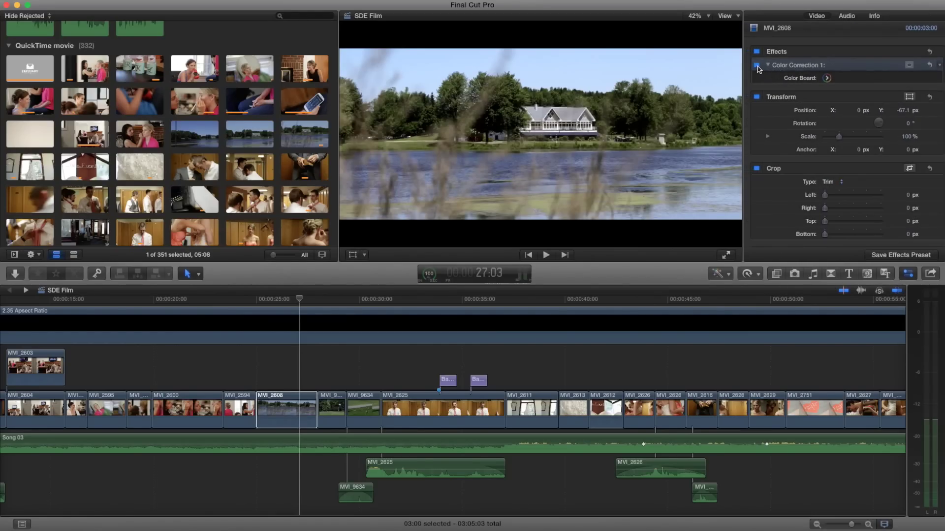
Step: Toggle Color Correction 1 on MVI_2608 off and on repeatedly to compare the graded and ungraded image, leaving it on
left_click(757, 65)
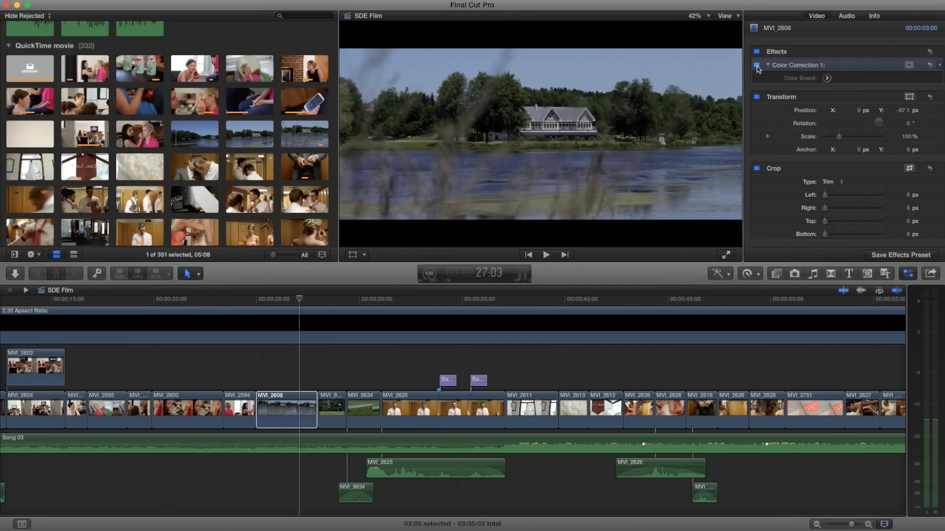
left_click(756, 65)
left_click(757, 64)
left_click(756, 65)
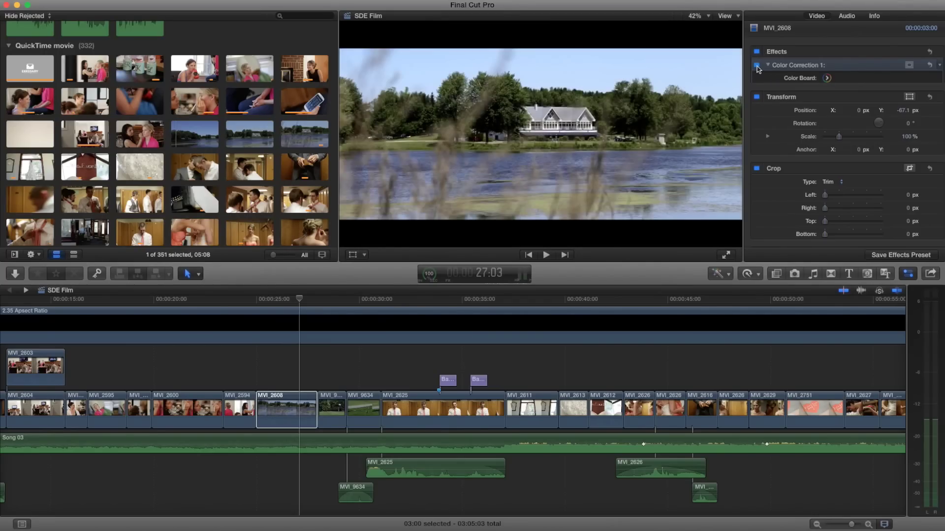
left_click(757, 65)
left_click(757, 65)
left_click(757, 65)
left_click(757, 65)
left_click(757, 65)
left_click(757, 65)
left_click(757, 65)
left_click(757, 65)
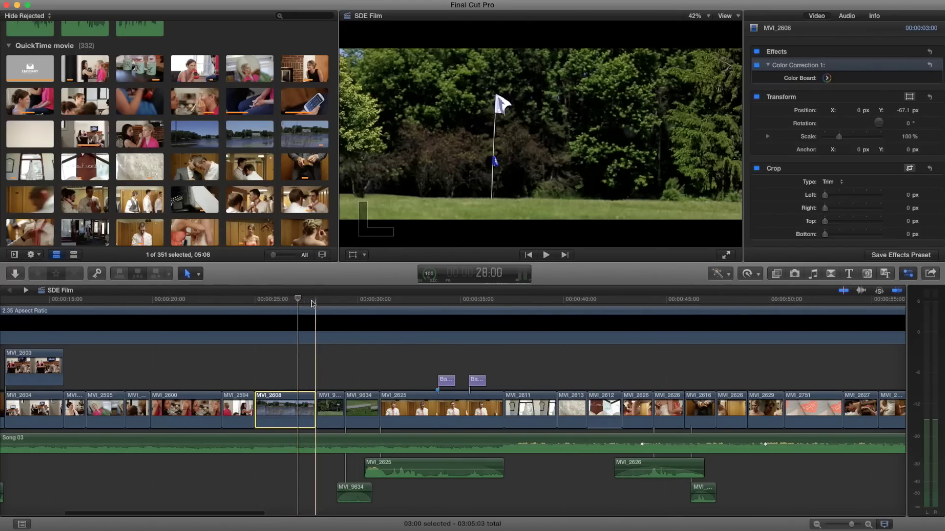
scroll(310, 302, "right", 5)
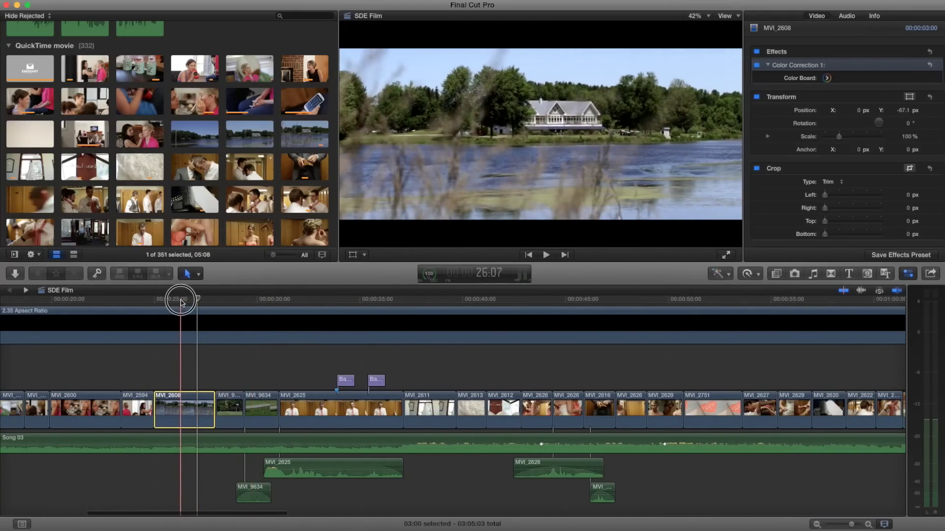
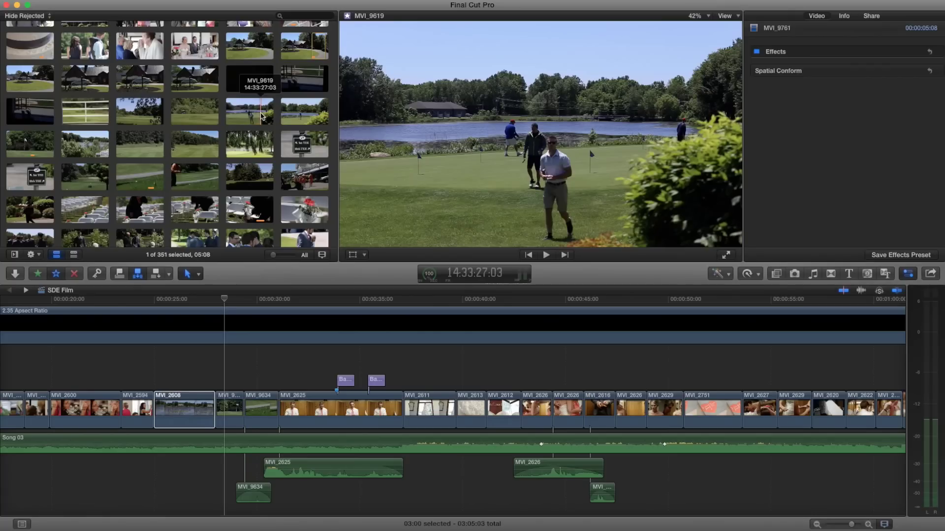
Step: Check the golf source clip MVI_9619, and play the golf swing shot MVI_9634 in the timeline
left_click(262, 117)
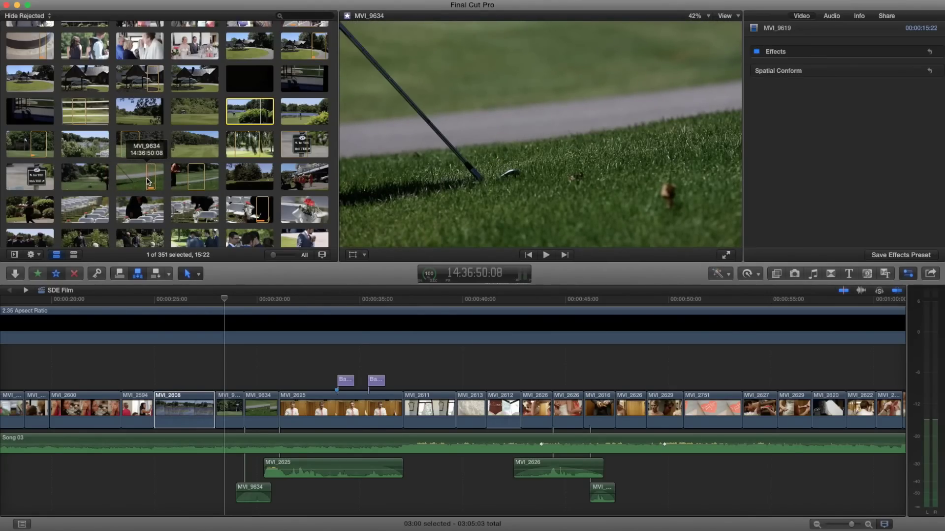
left_click(245, 368)
key("space")
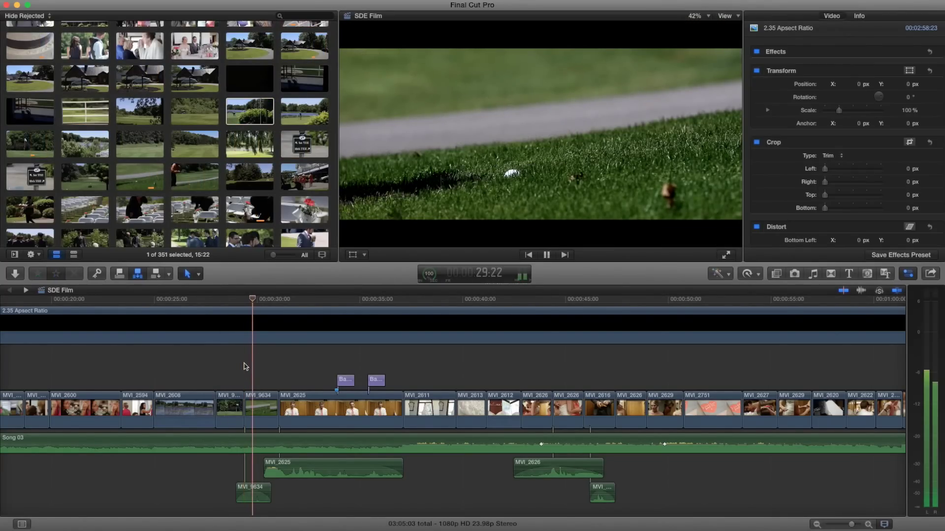
left_click(262, 375)
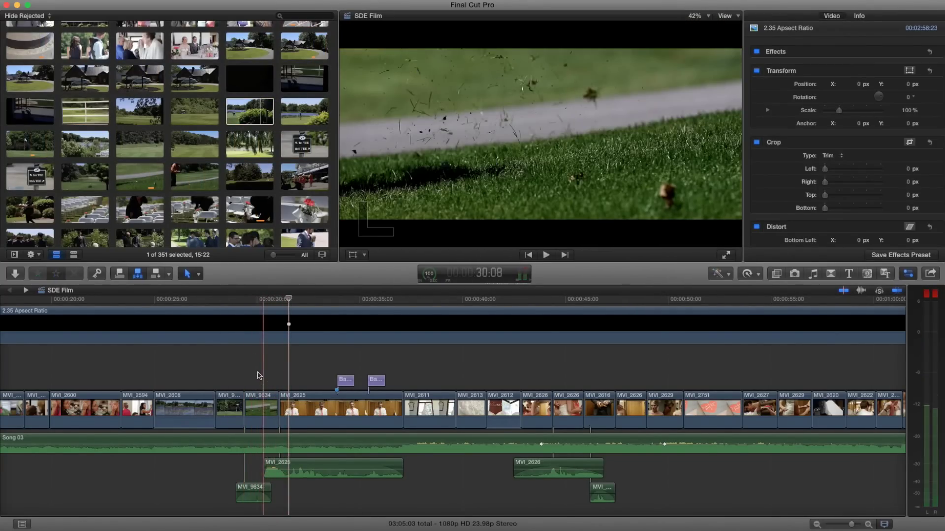
Step: Inspect the exposure and color settings of Color Correction 1 on the golf swing shot MVI_9634
left_click(260, 401)
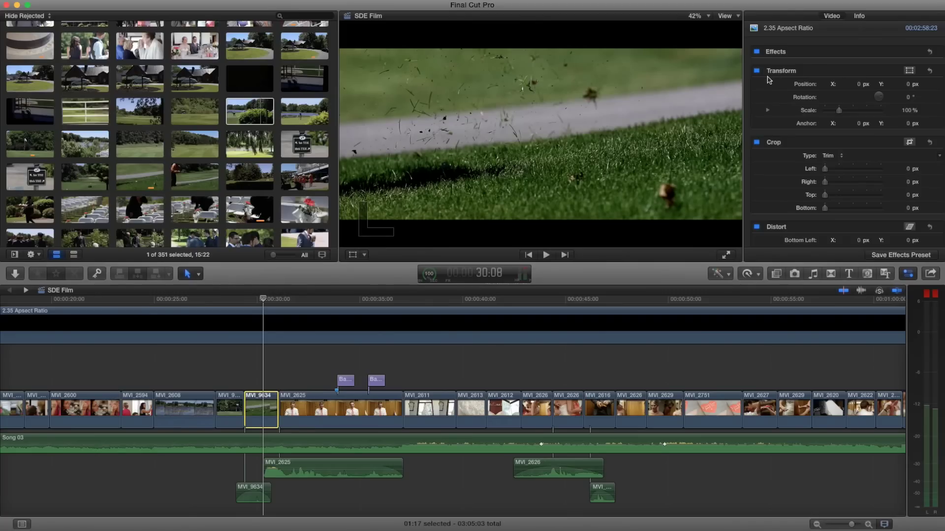
left_click(827, 79)
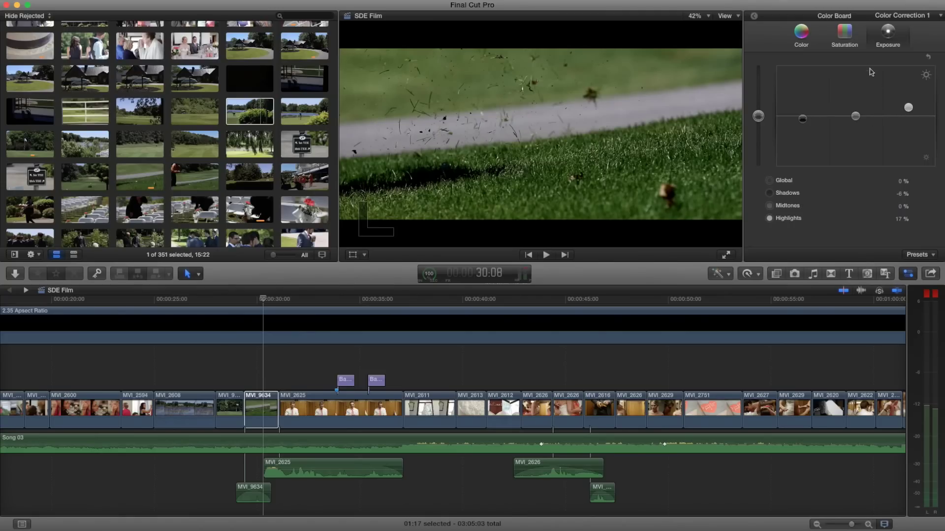
left_click(801, 37)
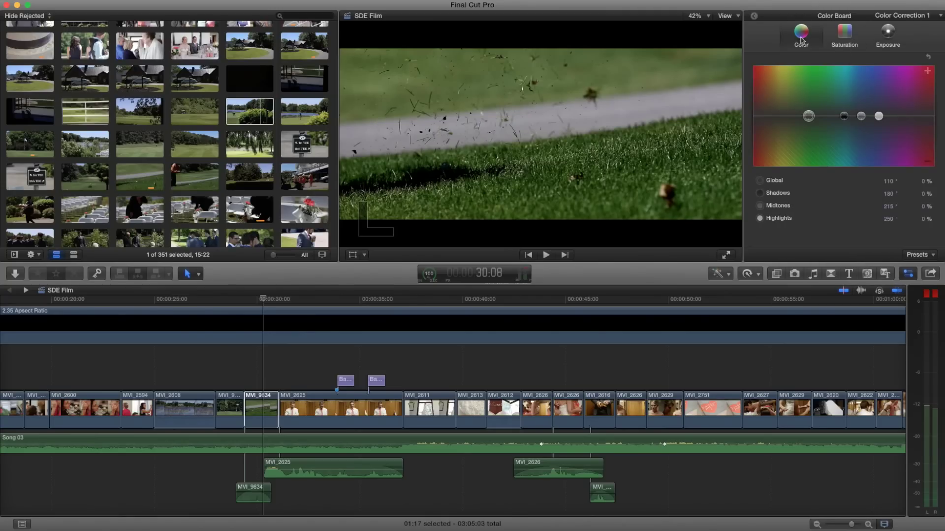
left_click(754, 16)
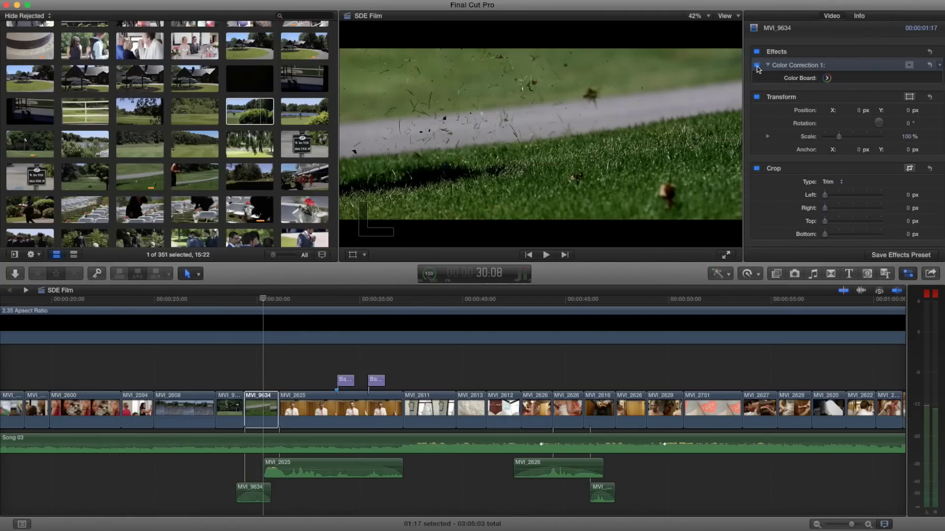
Step: Toggle Color Correction 1 on MVI_9634 off and on repeatedly to compare the graded and ungraded grass, leaving it on
left_click(757, 66)
left_click(757, 65)
left_click(756, 65)
left_click(757, 65)
left_click(757, 66)
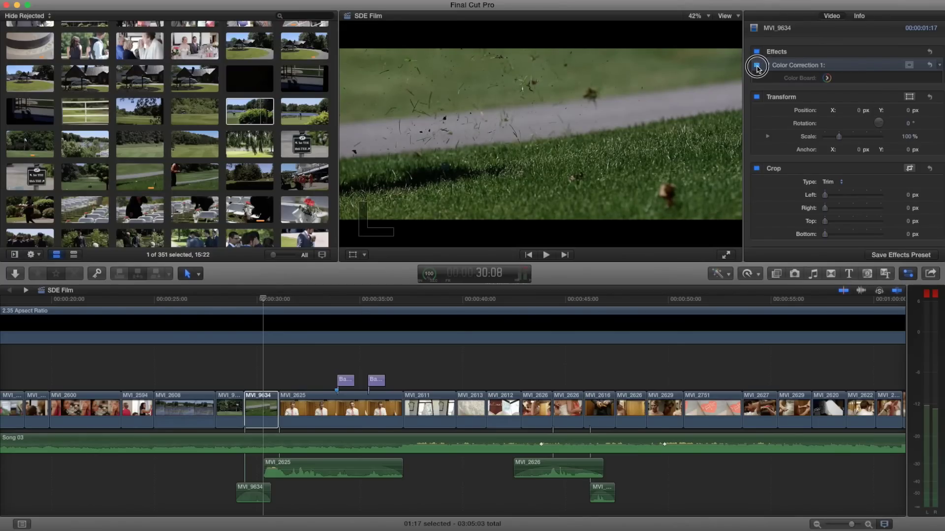
left_click(757, 66)
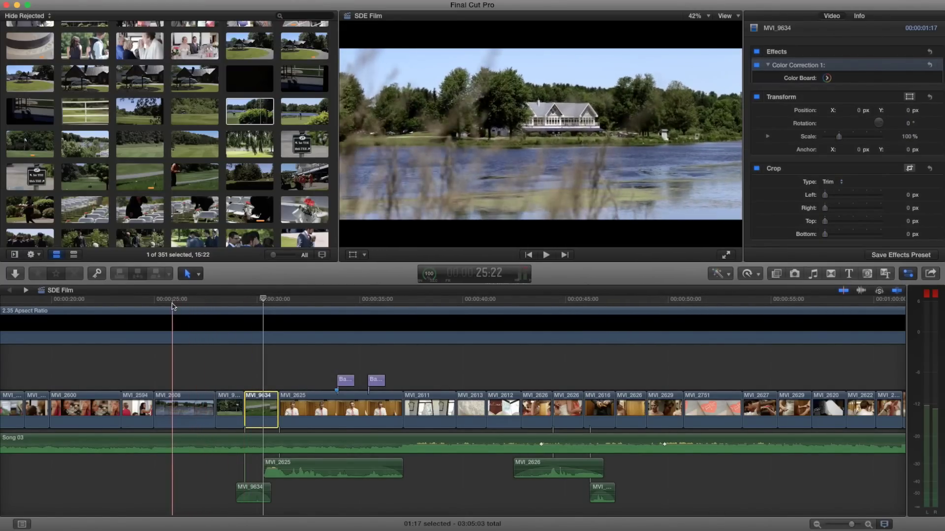
Step: Play the timeline from the start of the lake shot MVI_2608 at 25:00 into the groom shot MVI_2625
left_click(154, 304)
key("space")
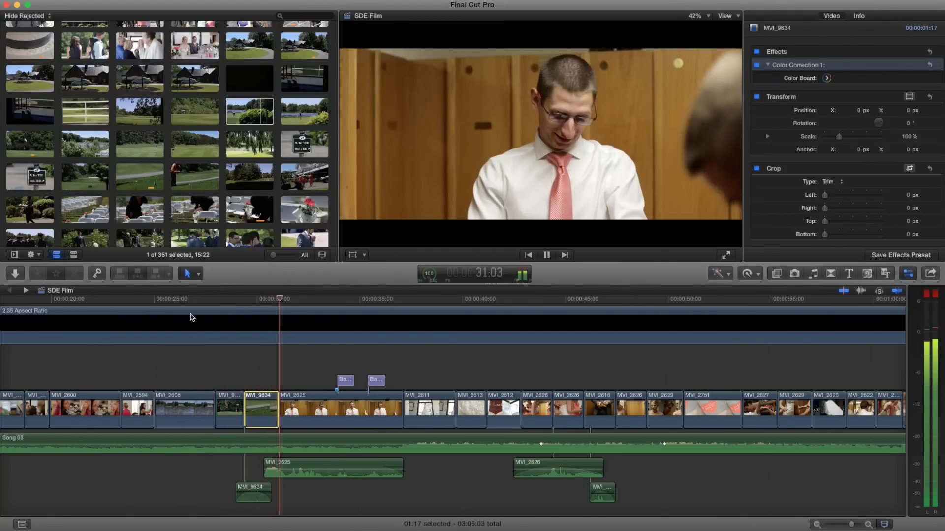
key("space")
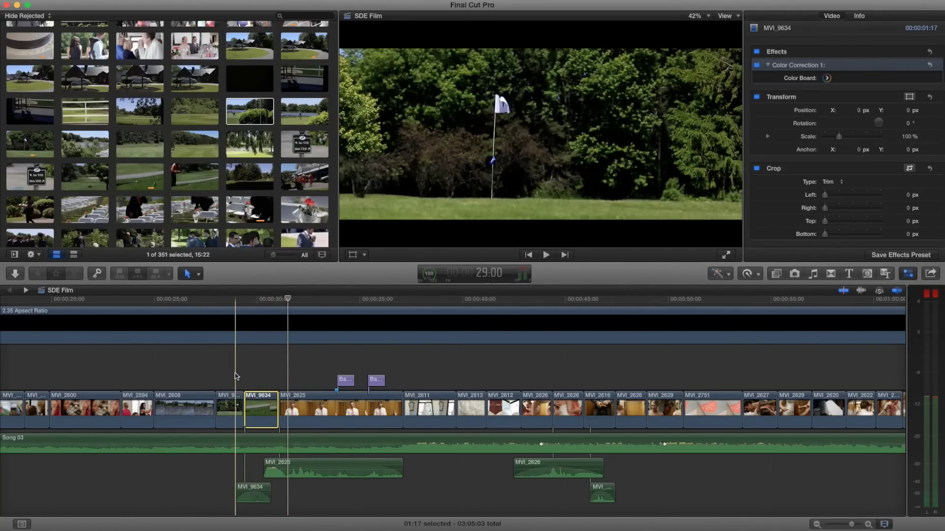
Step: Replay the cut from the golf swing MVI_9634 into MVI_2625 several times to examine how picture and sound lead into the groom shot
key("space")
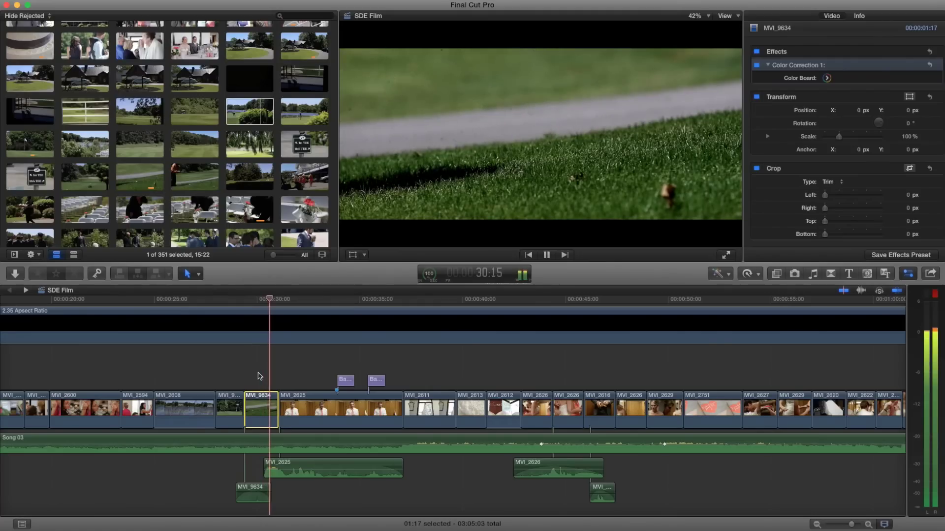
key("space")
key("space")
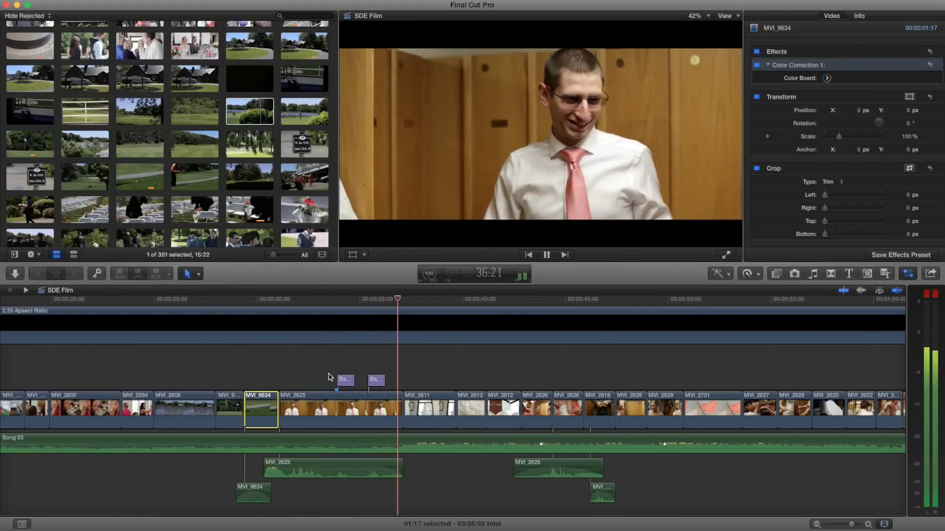
key("space")
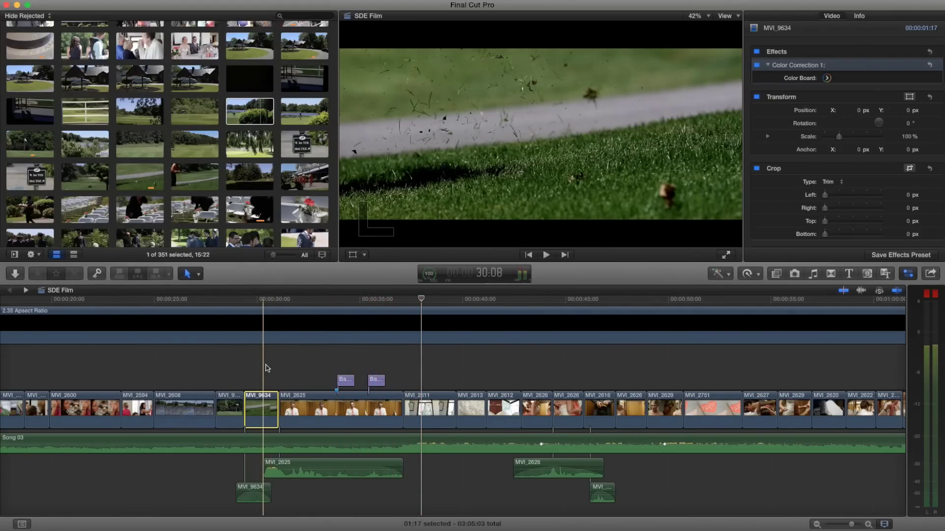
key("space")
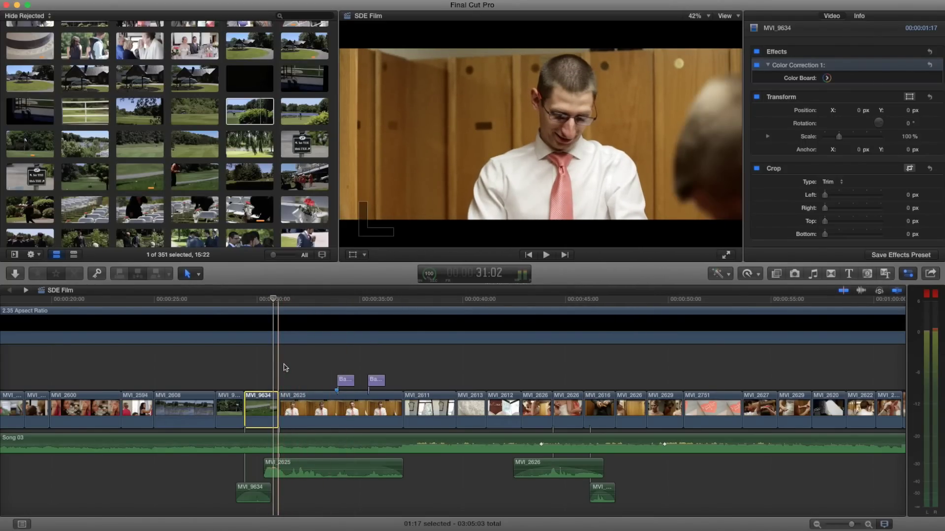
key("space")
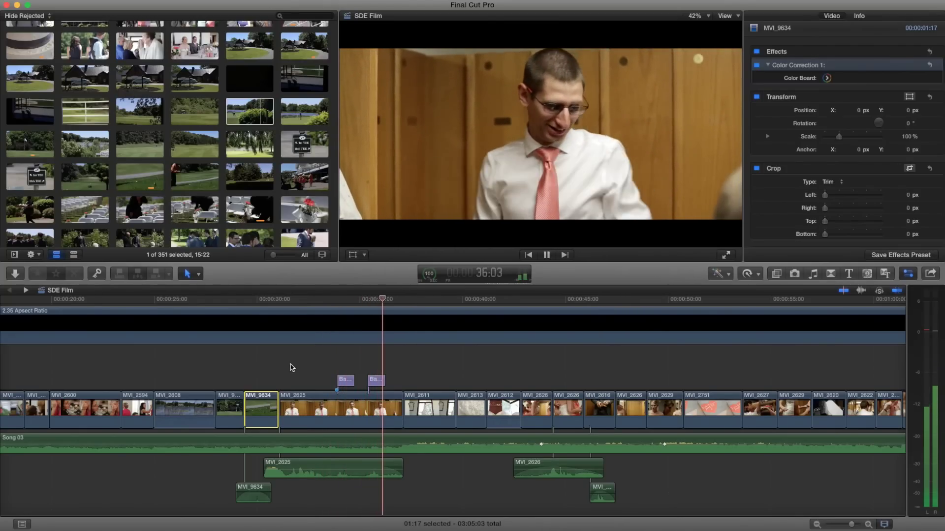
key("space")
Step: Play and scrub MVI_2625 from 33:22 to 36:06 to examine the WONDERFUL and EXCITED titles over the groom
left_click(338, 366)
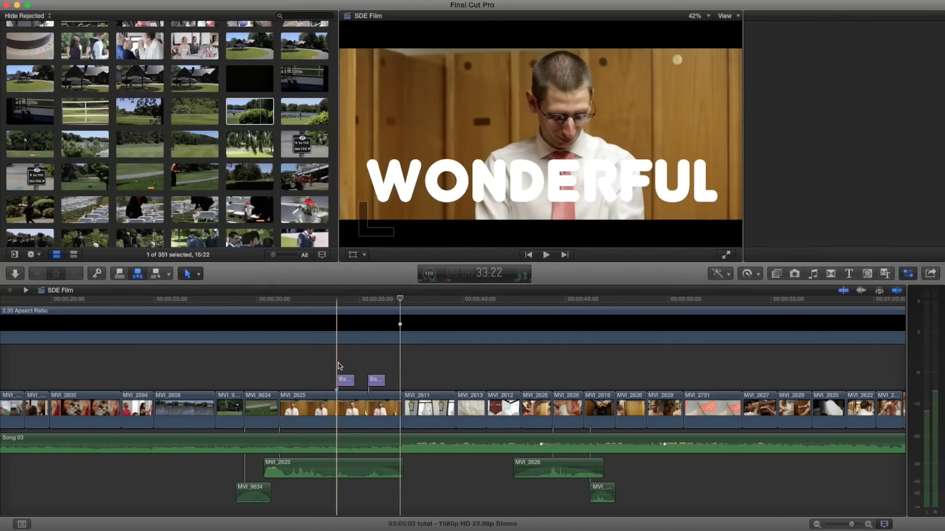
left_click(336, 302)
mouse_move(336, 301)
left_mouse_down()
mouse_move(283, 303)
mouse_move(393, 301)
mouse_move(334, 302)
left_mouse_up()
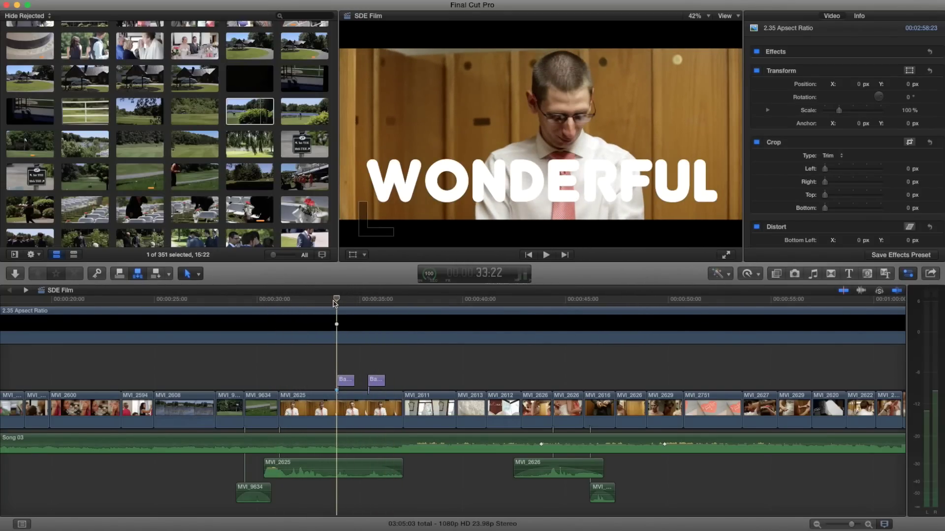
key("space")
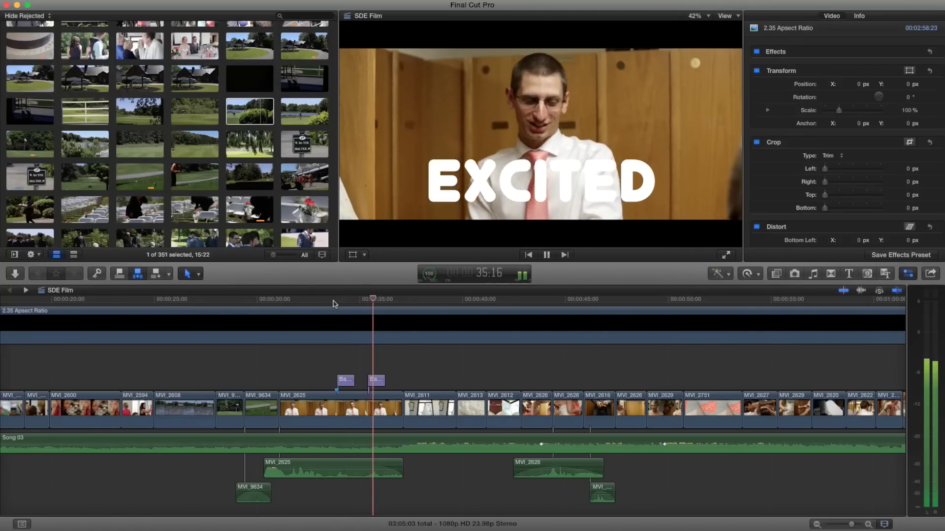
key("space")
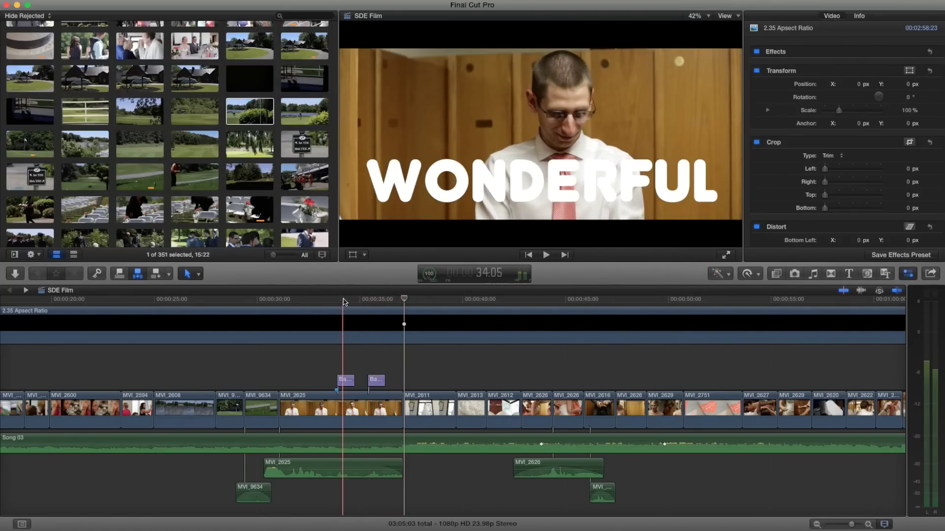
left_click(344, 301)
left_click_drag(343, 302, 386, 303)
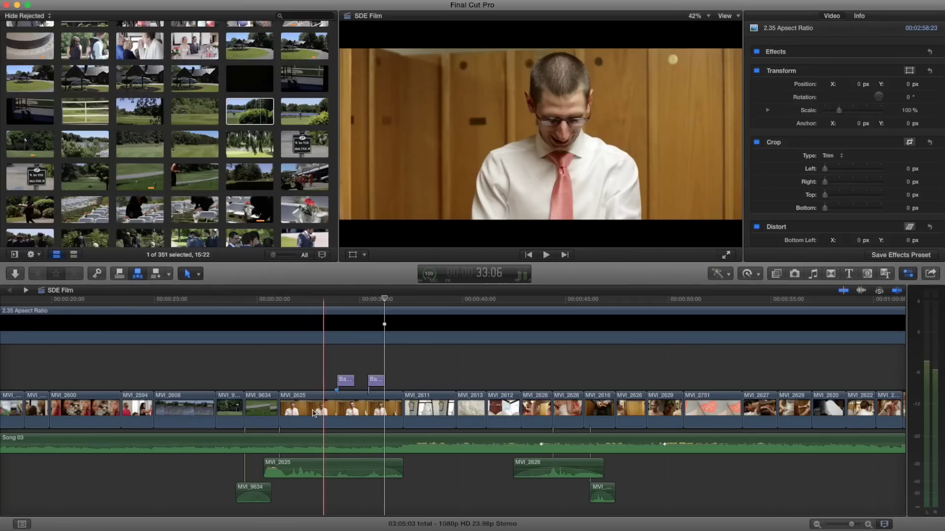
Step: Browse the event's source footage for the groom's locker-room preparation clips
scroll(197, 142, "down", 10)
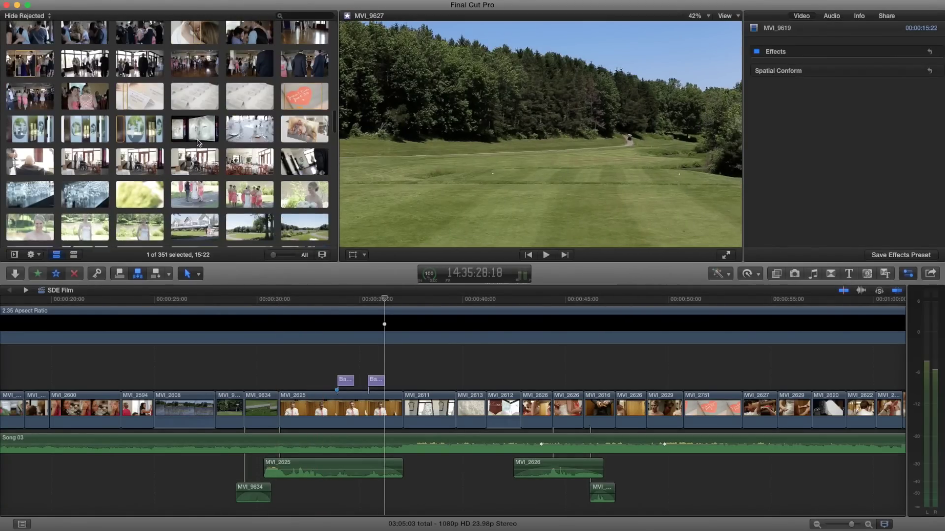
scroll(197, 145, "up", 15)
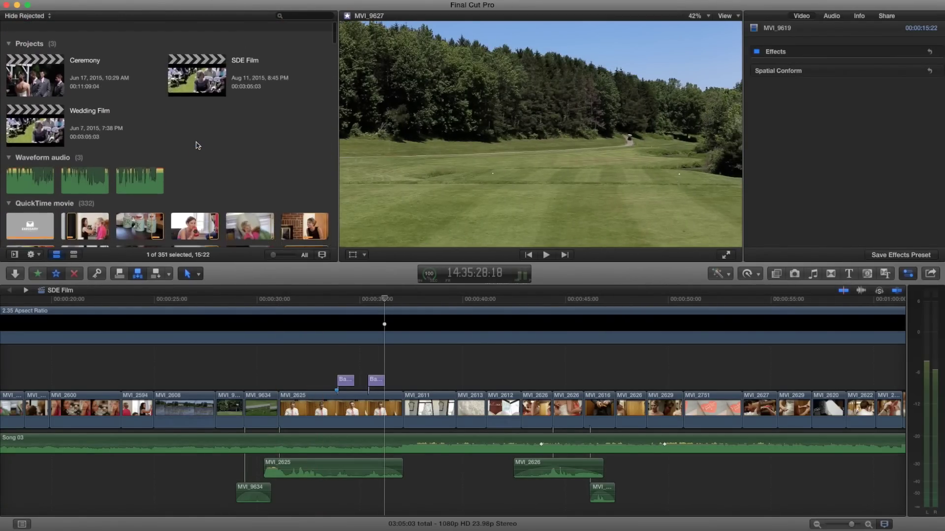
scroll(196, 145, "down", 5)
scroll(196, 145, "down", 3)
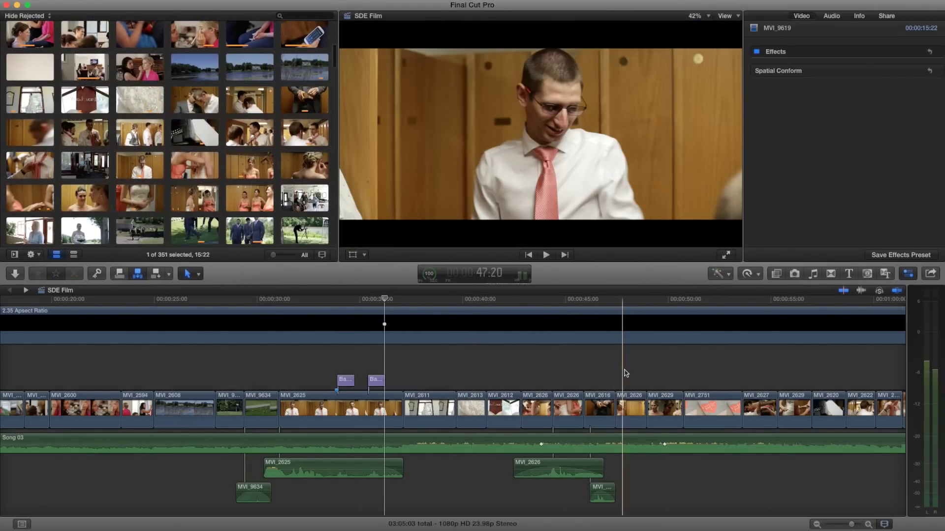
left_click(337, 336)
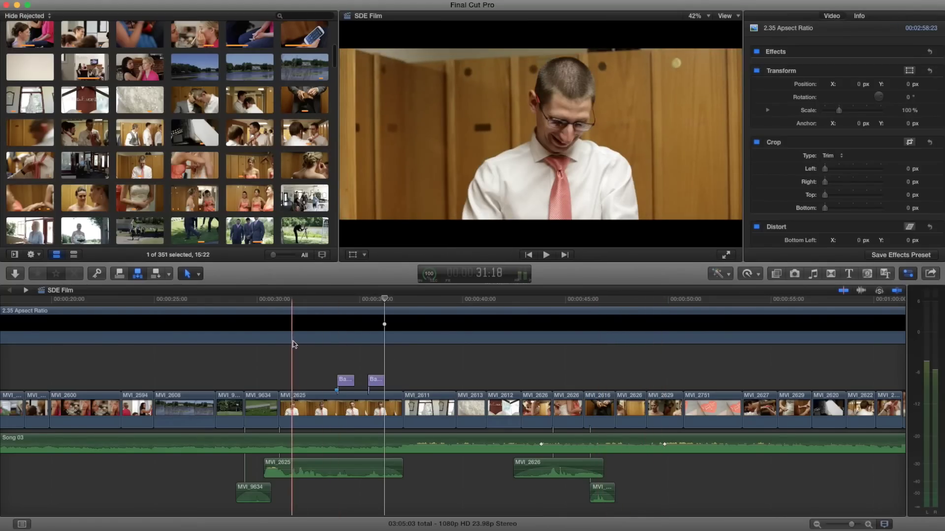
Step: Skim the groom preparation source clips, including MVI_2620, and play the tie-tying clip MVI_2623
key("super+1")
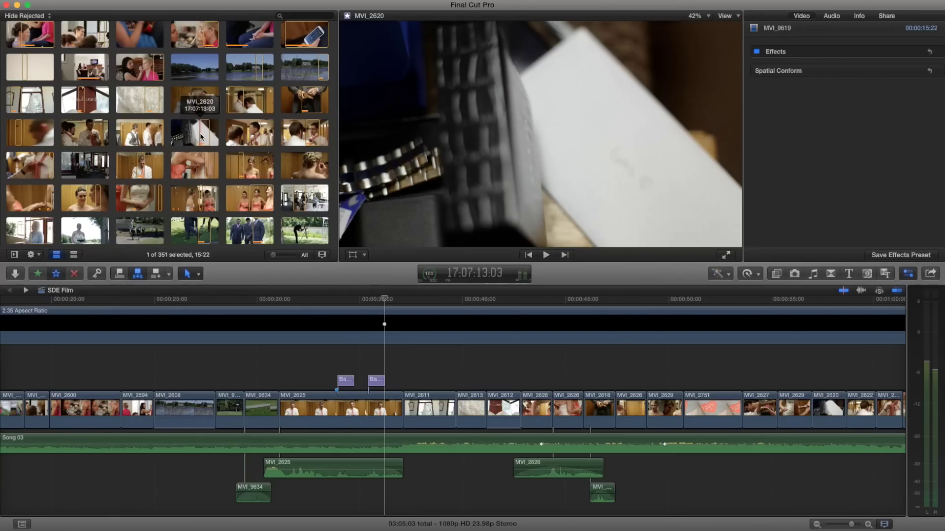
key("space")
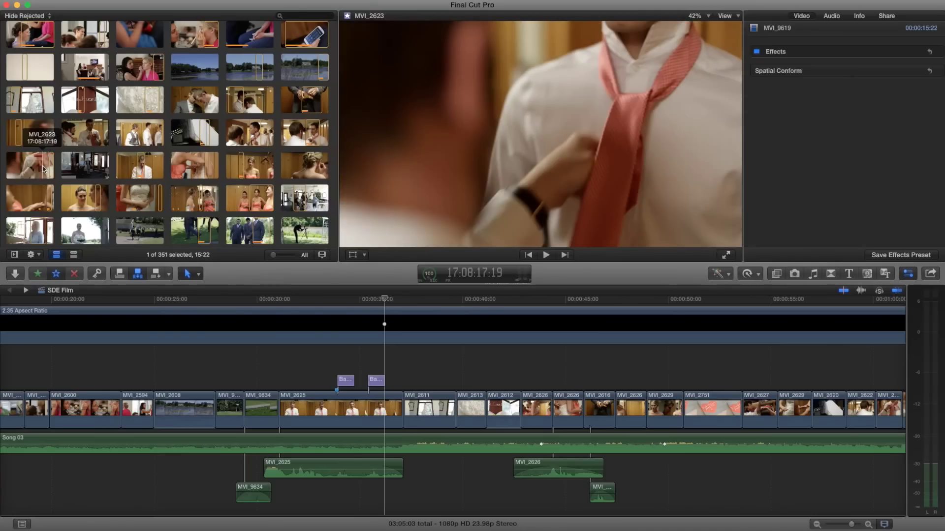
key("space")
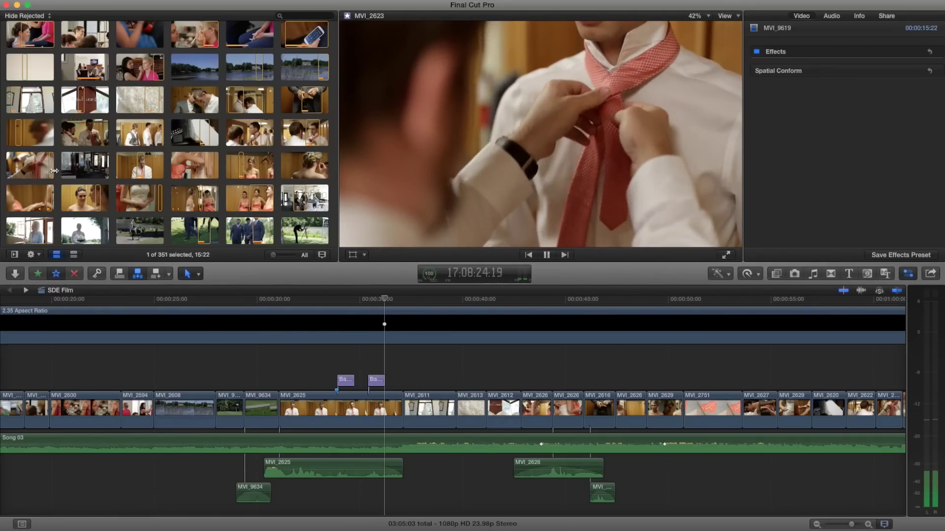
key("space")
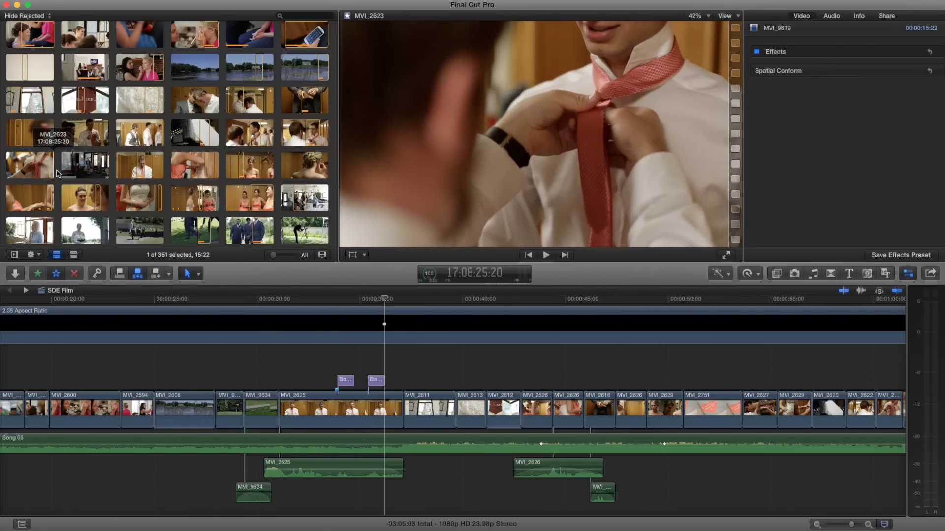
Step: Skim source clip MVI_2624, and play the timeline from the end of MVI_2625 through the dress and hanger shots MVI_2611 to MVI_2612
left_click(633, 358)
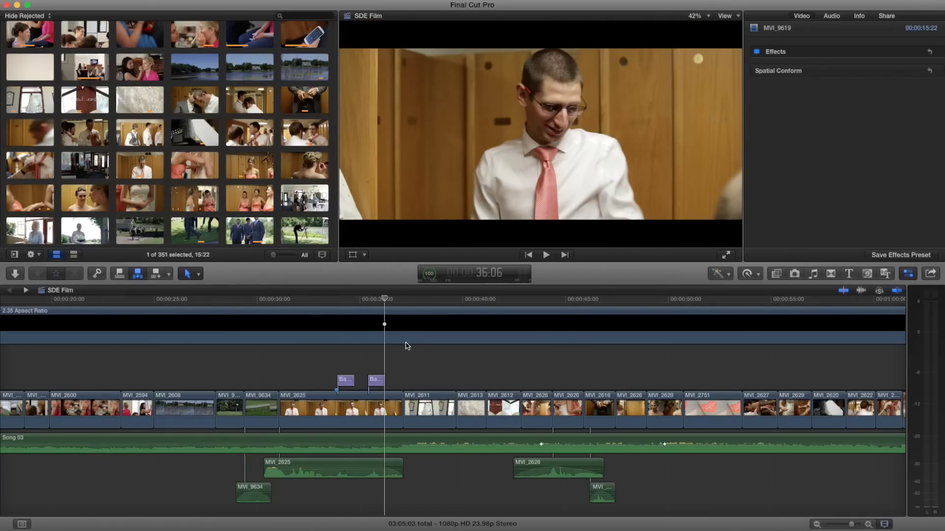
left_click(389, 315)
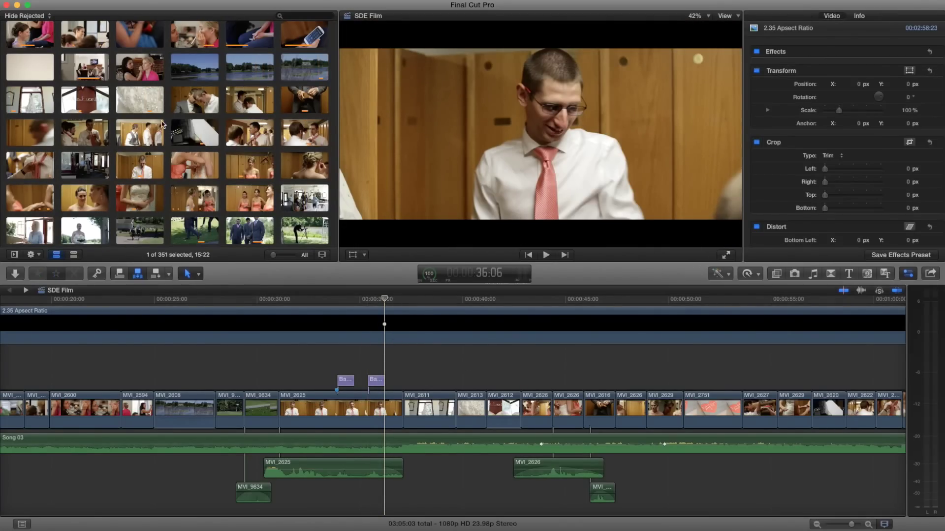
key("super+1")
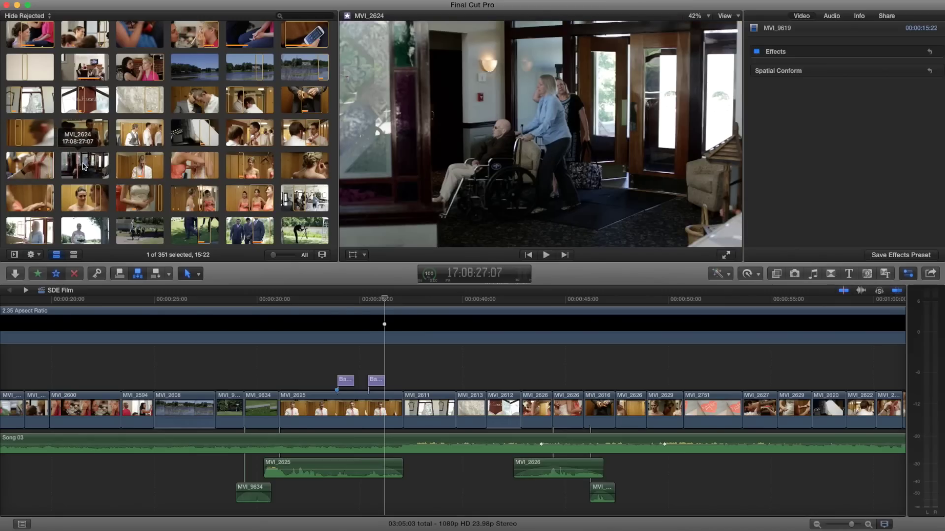
key("super+2")
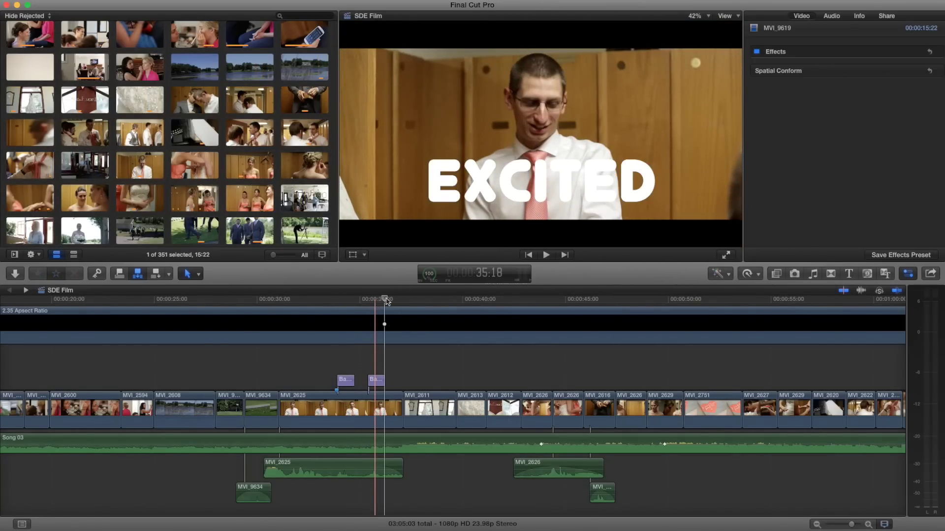
key("Right")
key("space")
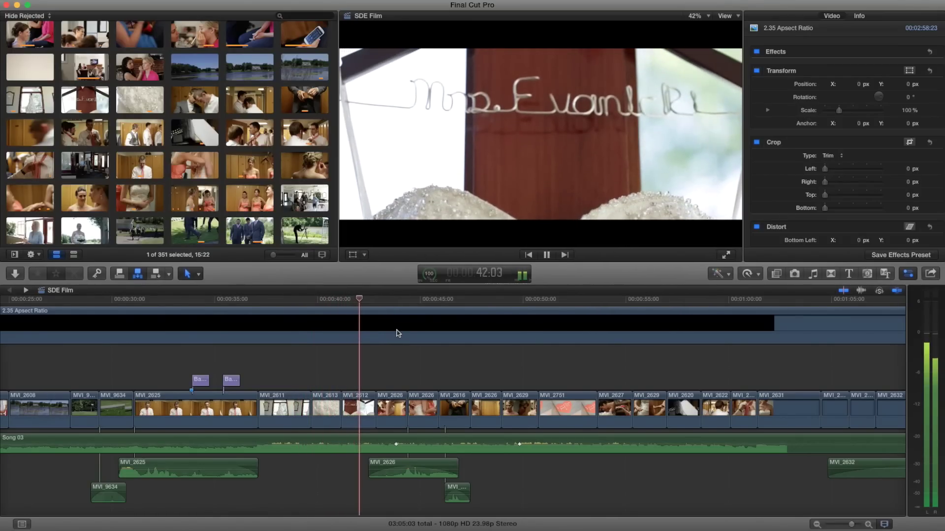
key("space")
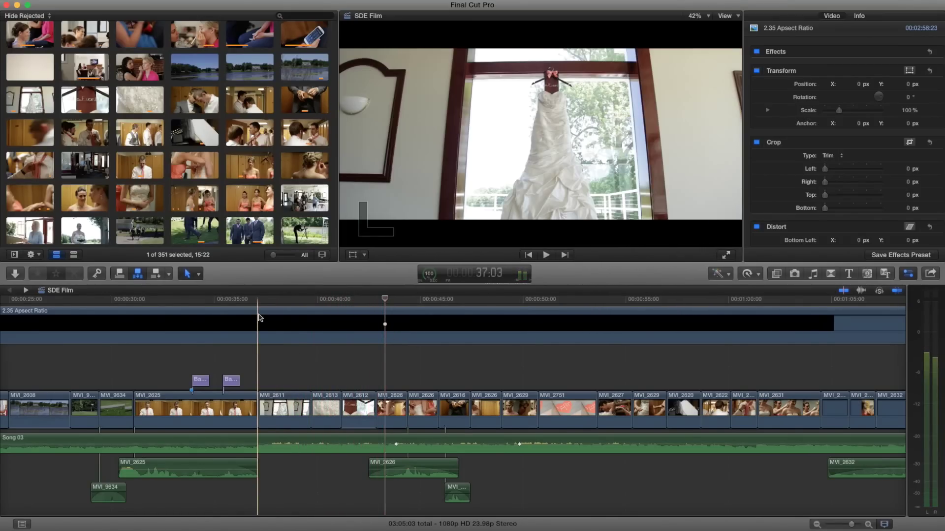
Step: Play and replay the timeline from the end of MVI_2625 through the wedding dress and hanger shots MVI_2611, MVI_2613 and MVI_2612
left_click(257, 299)
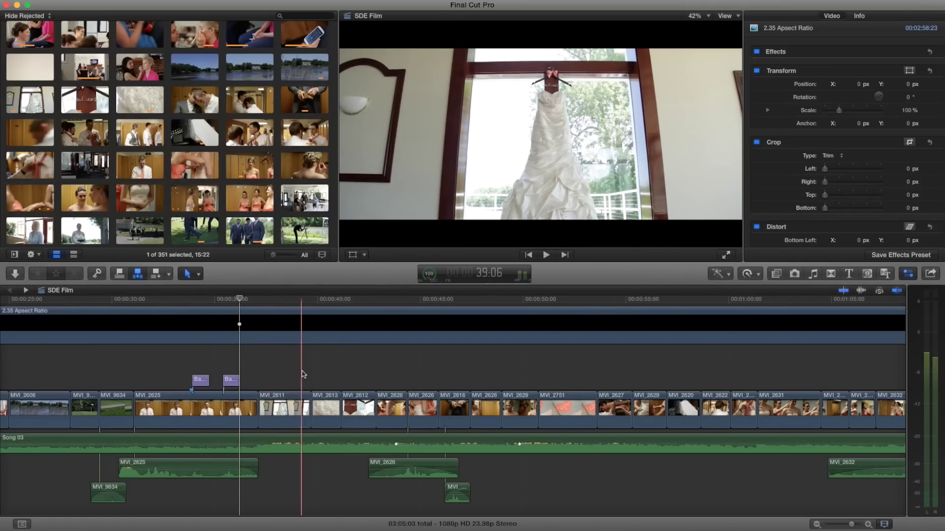
left_click(239, 300)
key("space")
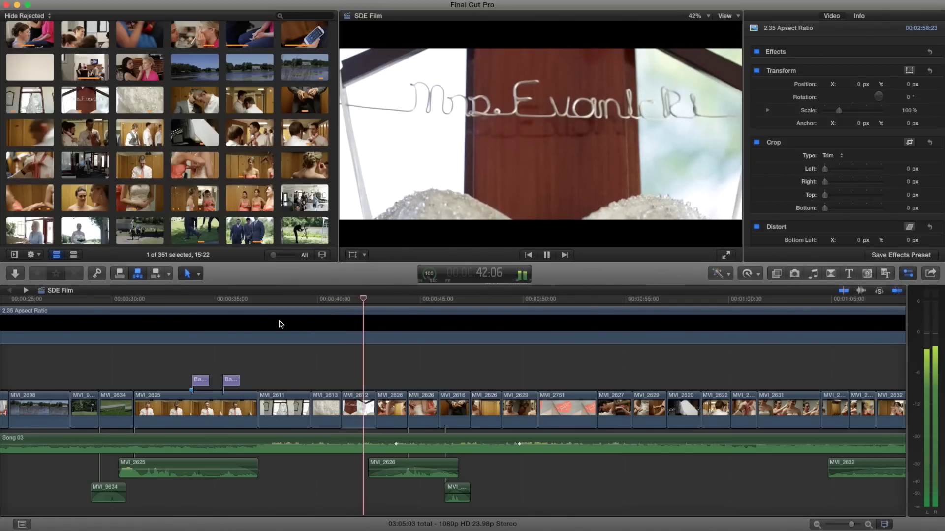
key("space")
key("space")
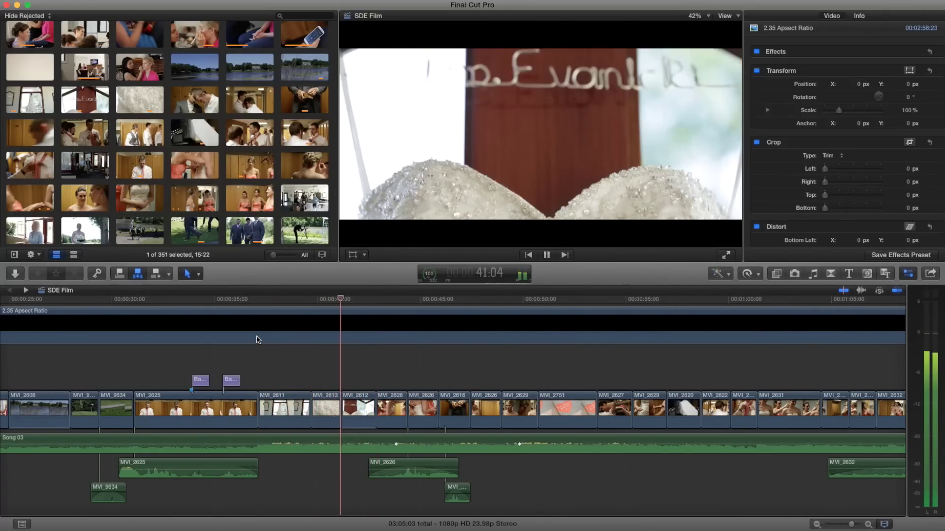
key("space")
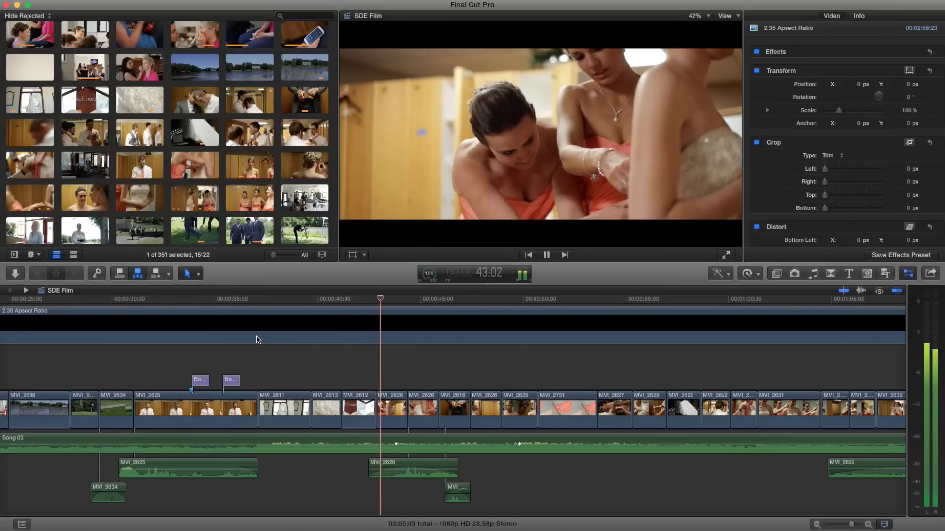
left_click(260, 349)
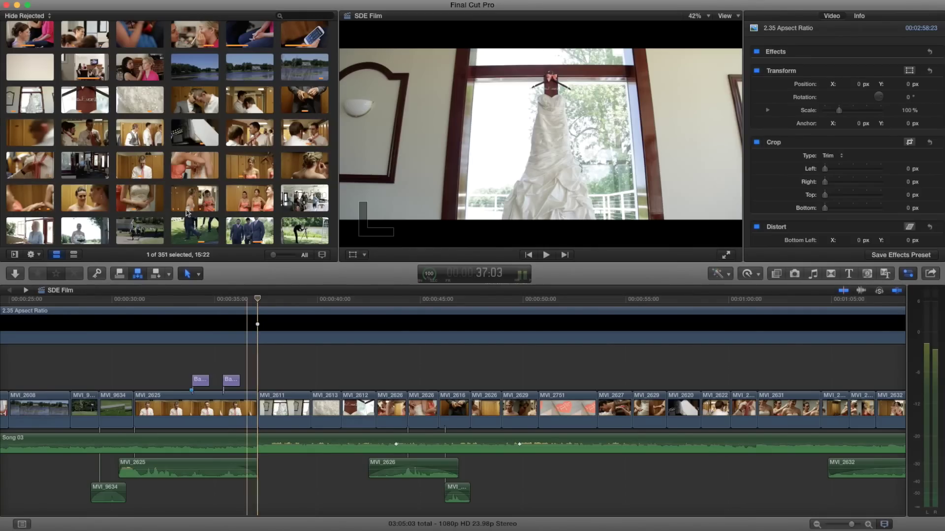
Step: Skim and play the wedding dress source clips, including MVI_2611 and the beadwork close-up MVI_2613
scroll(186, 156, "up", 2)
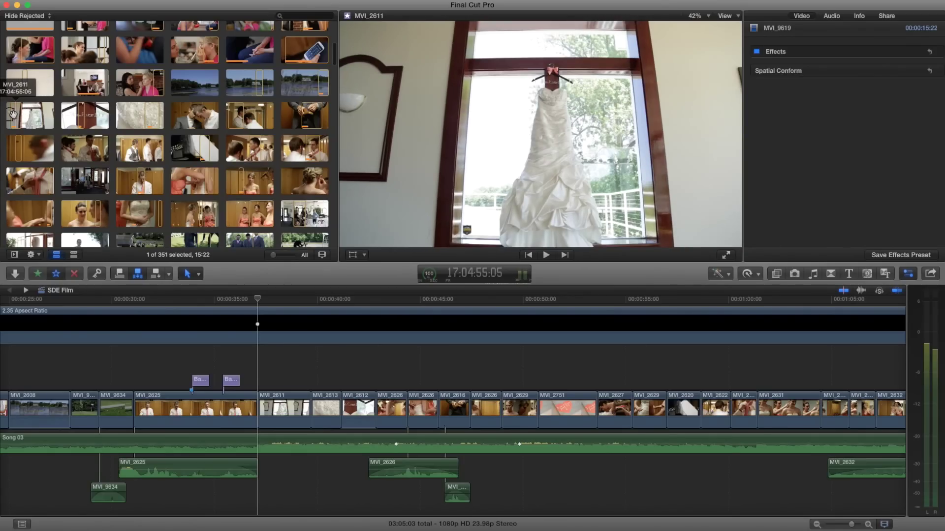
key("space")
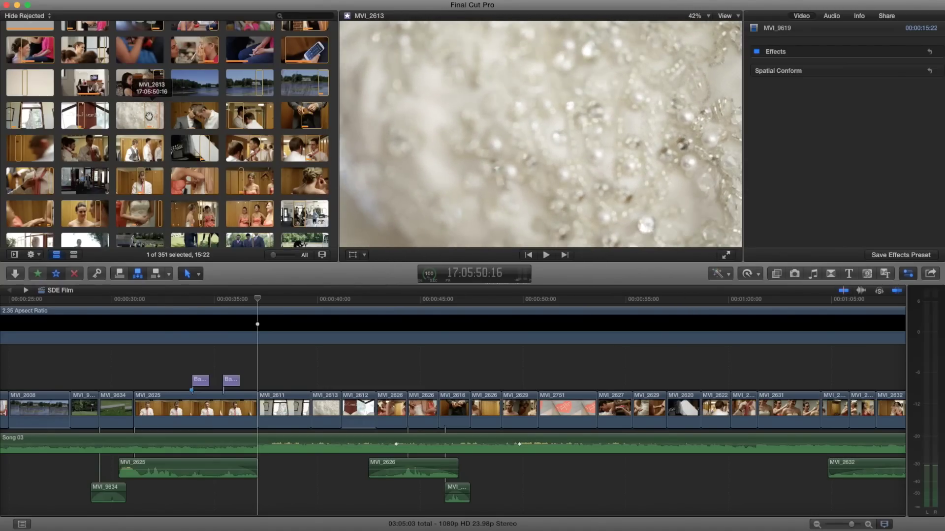
key("space")
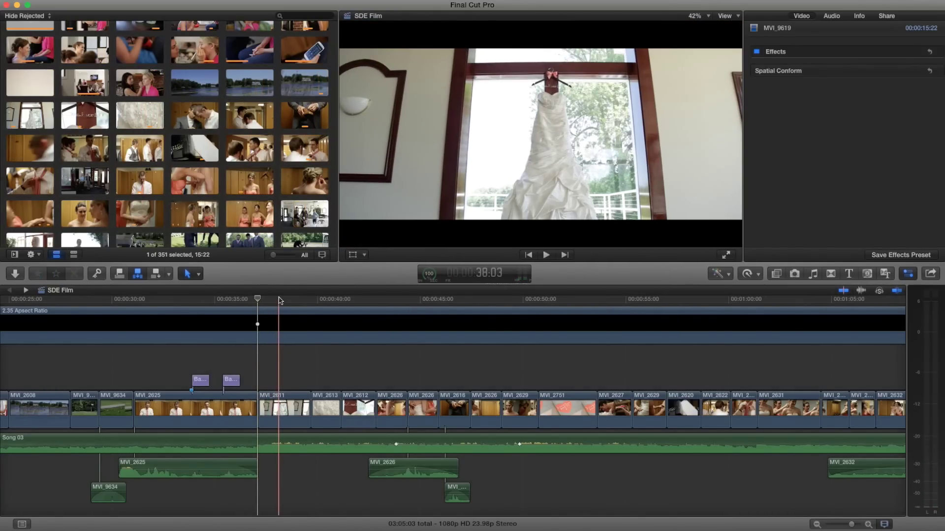
Step: Play the timeline from 38:03 into the hanger shot, and compare the beadwork shot MVI_2613 at 40:11 with its source clip
left_click(278, 299)
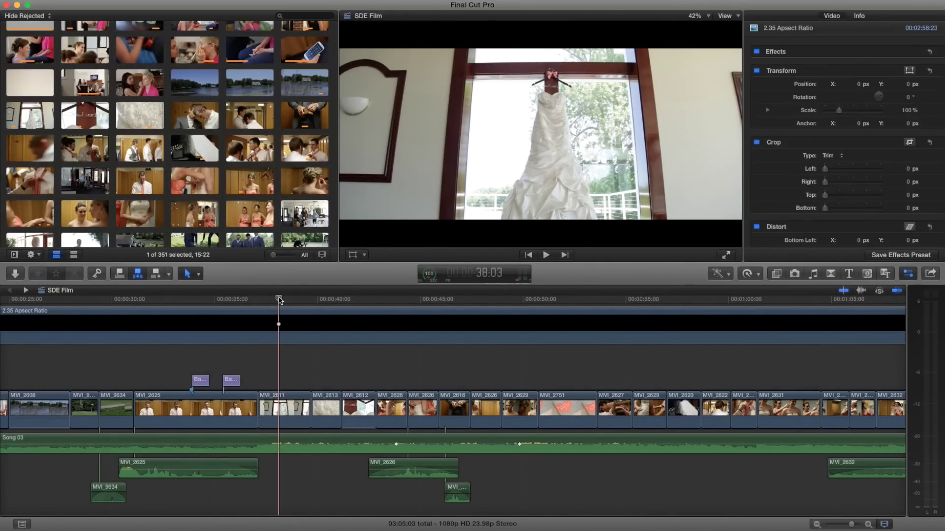
key("space")
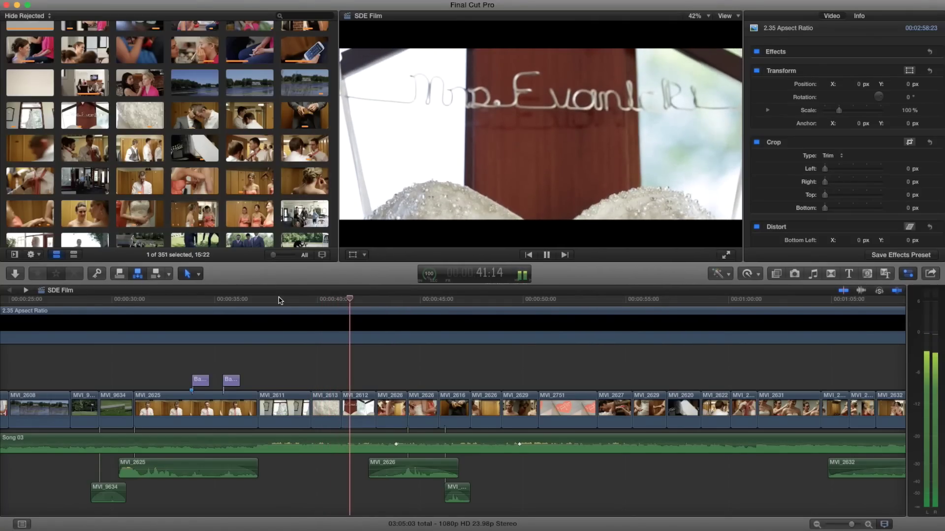
left_click(327, 299)
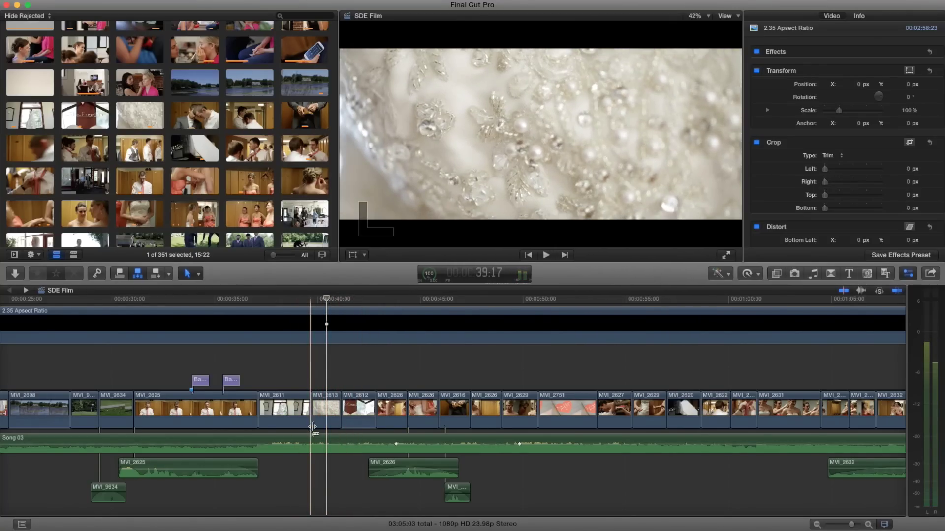
left_click(325, 410)
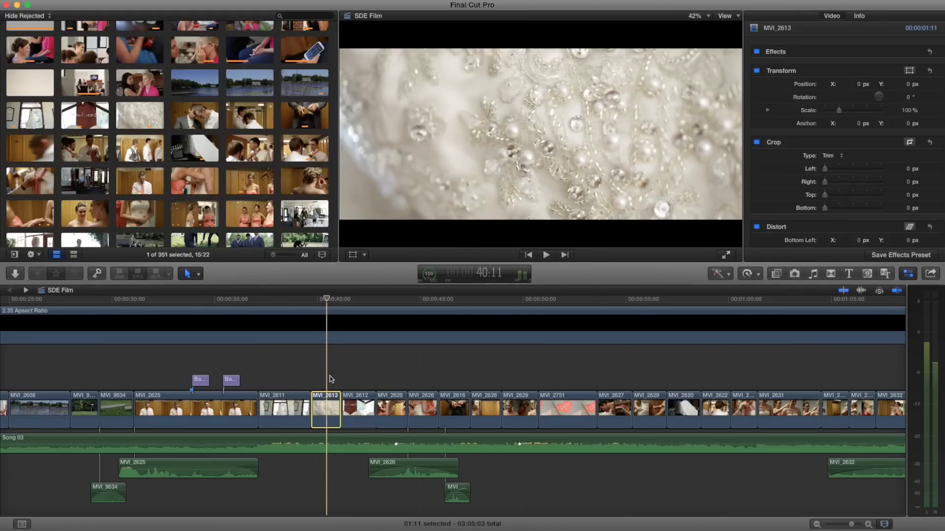
left_click(134, 119)
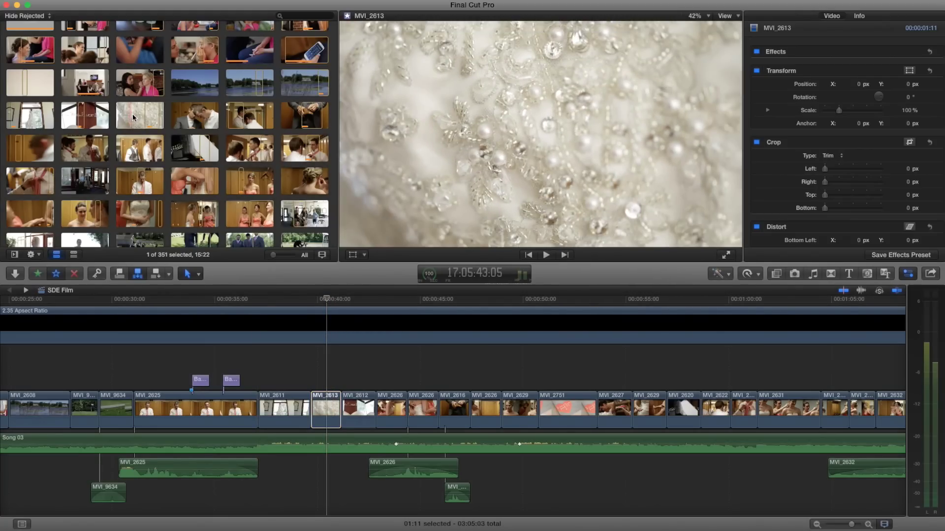
left_click(328, 363)
left_click(329, 362)
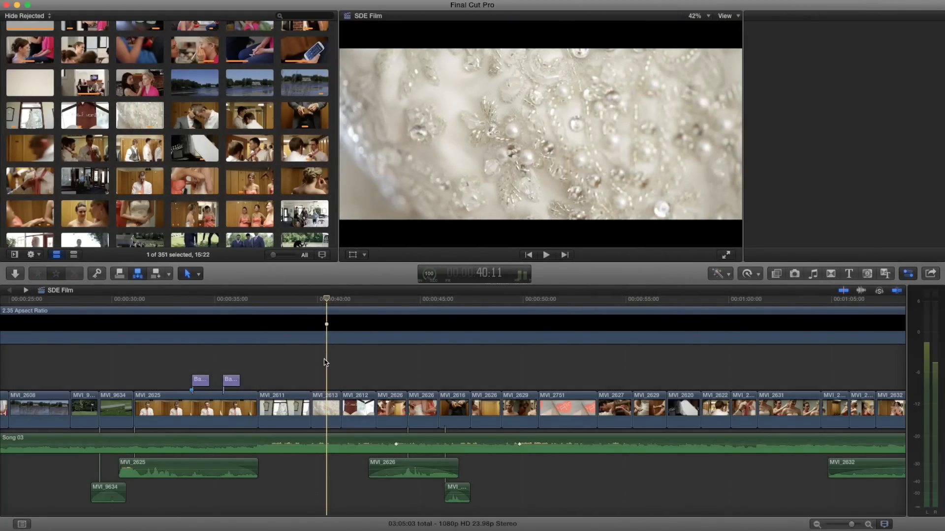
Step: Play the timeline from 40:11 through the bride preparation shots to the start of the heart sign shot MVI_2751
key("space")
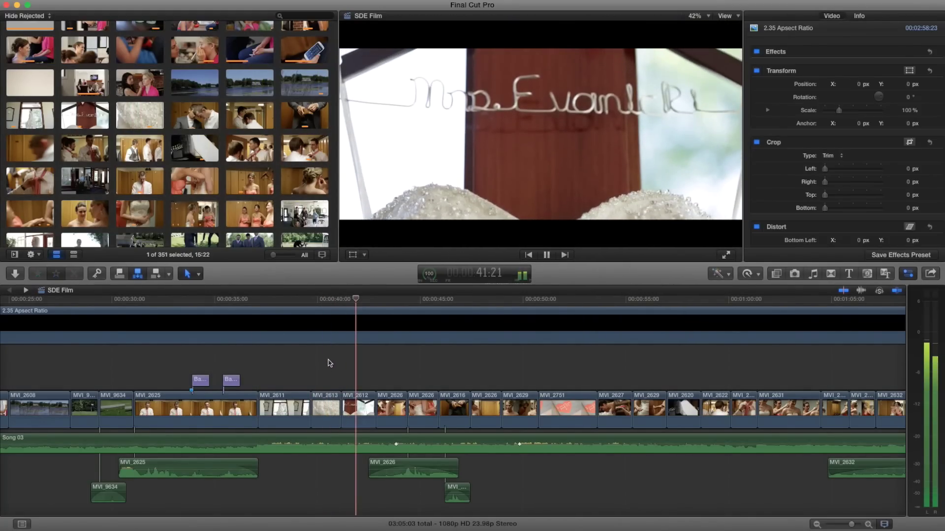
scroll(343, 368, "right", 5)
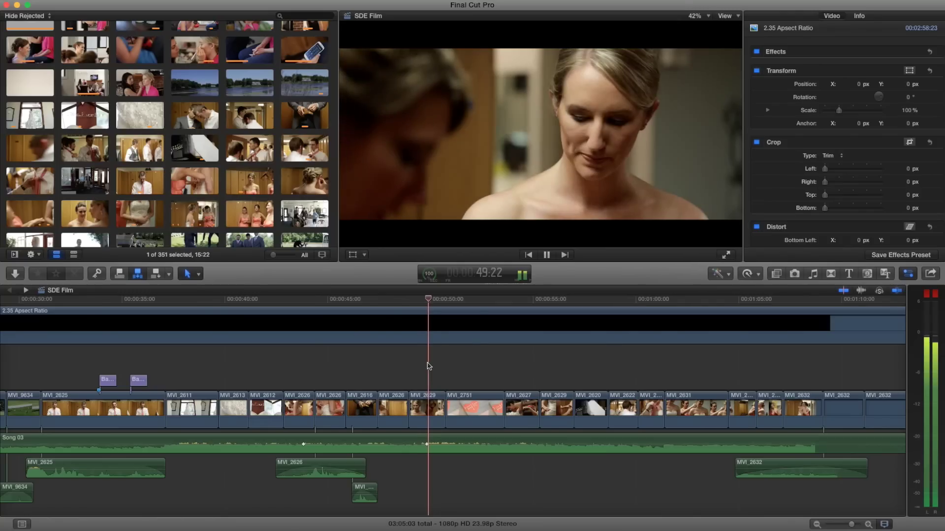
key("space")
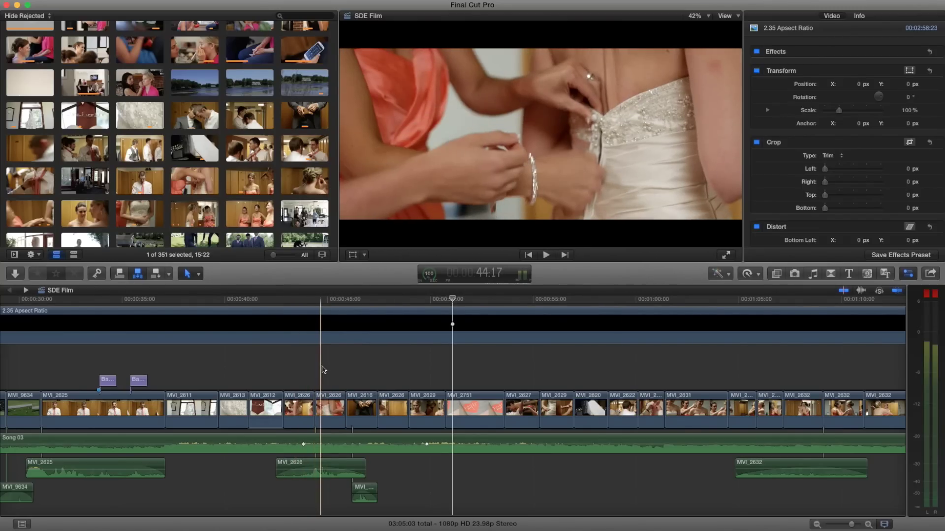
Step: Browse the source footage of the bride getting dressed, skimming clips MVI_2626 and MVI_2627
scroll(180, 191, "down", 4)
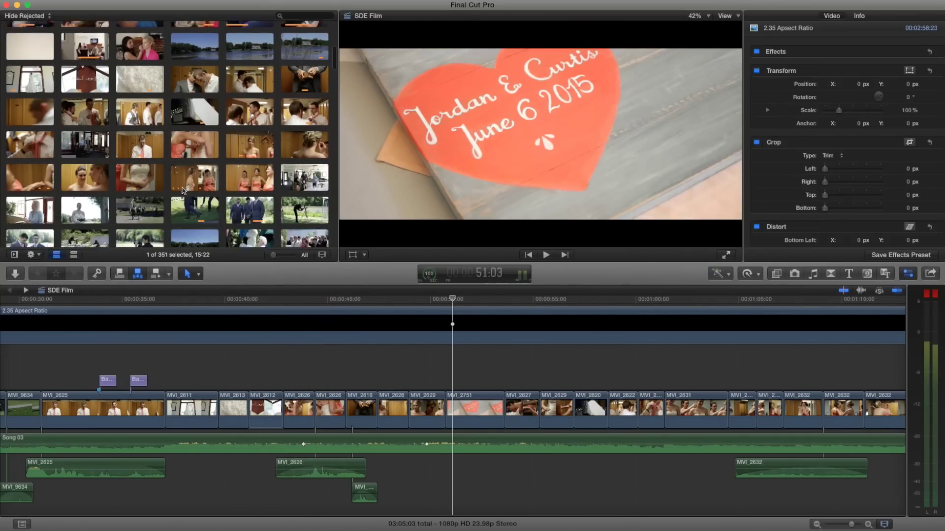
scroll(172, 146, "down", 1)
key("super+1")
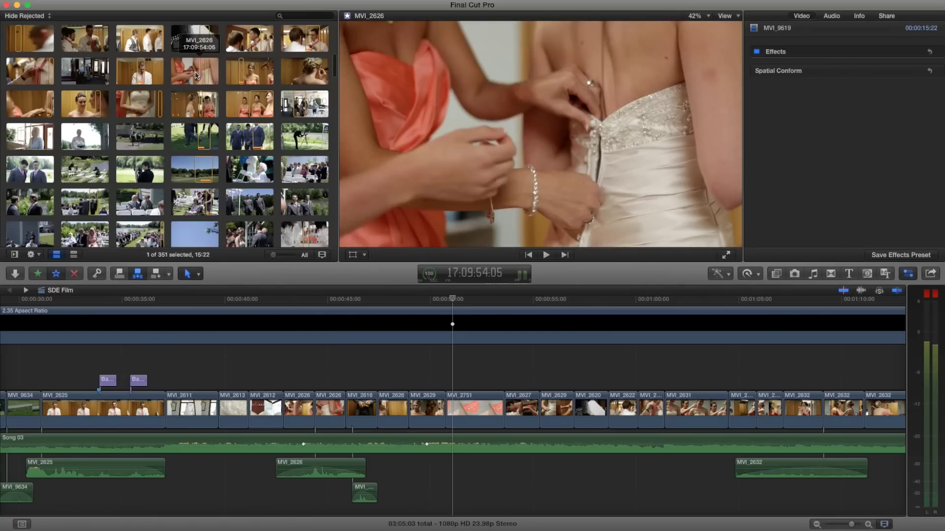
left_click(347, 379)
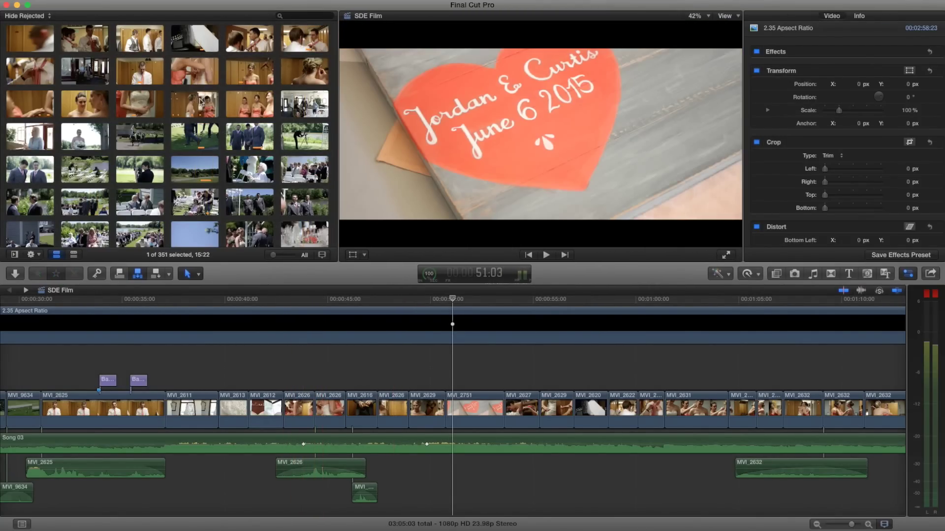
key("super+1")
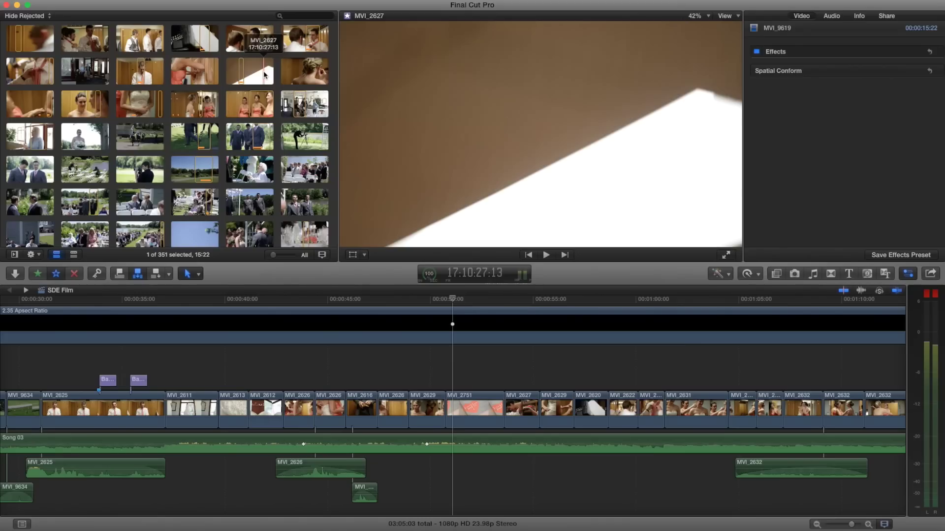
left_click(335, 340)
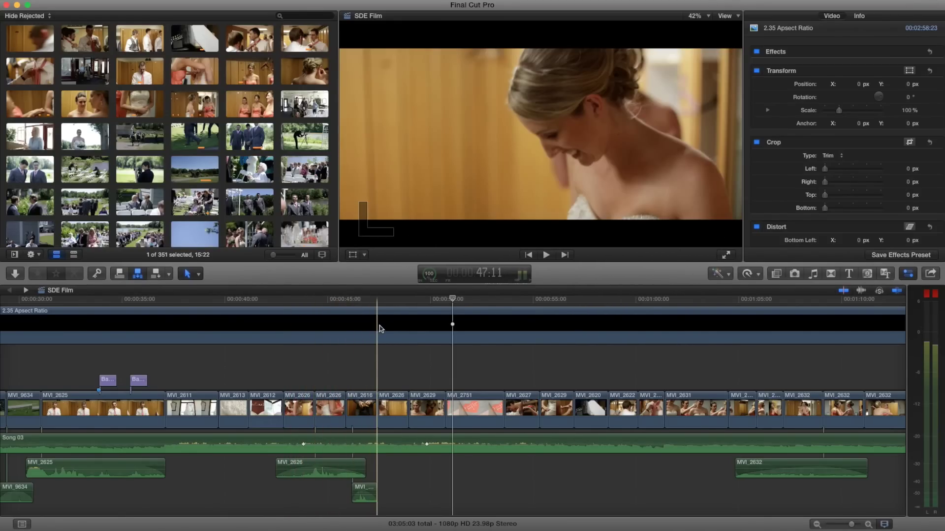
Step: Play and replay the timeline from 47:11 through the bride shots before MVI_2751 to examine how they are cut together
key("space")
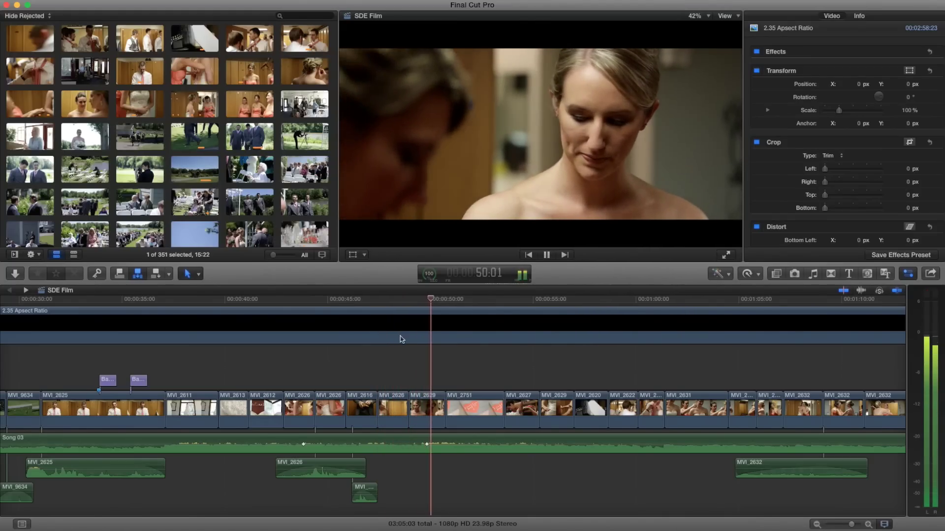
key("space")
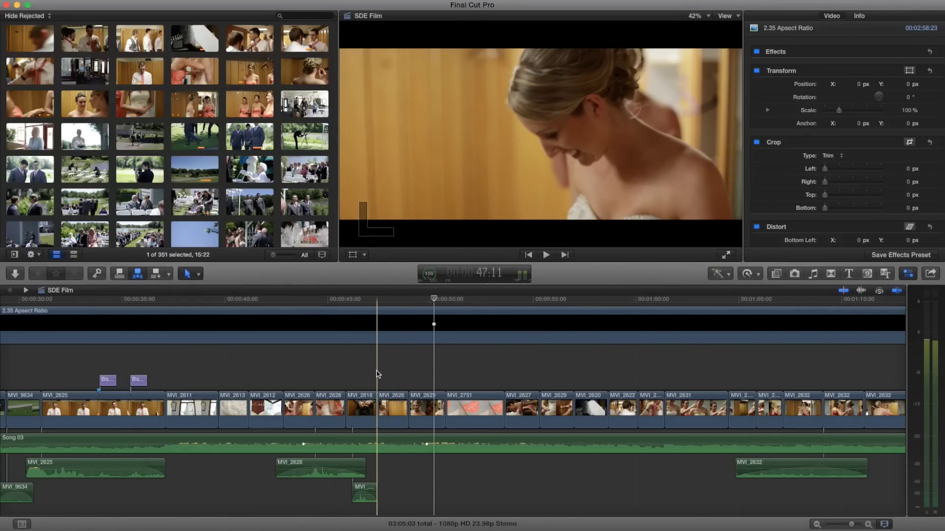
key("space")
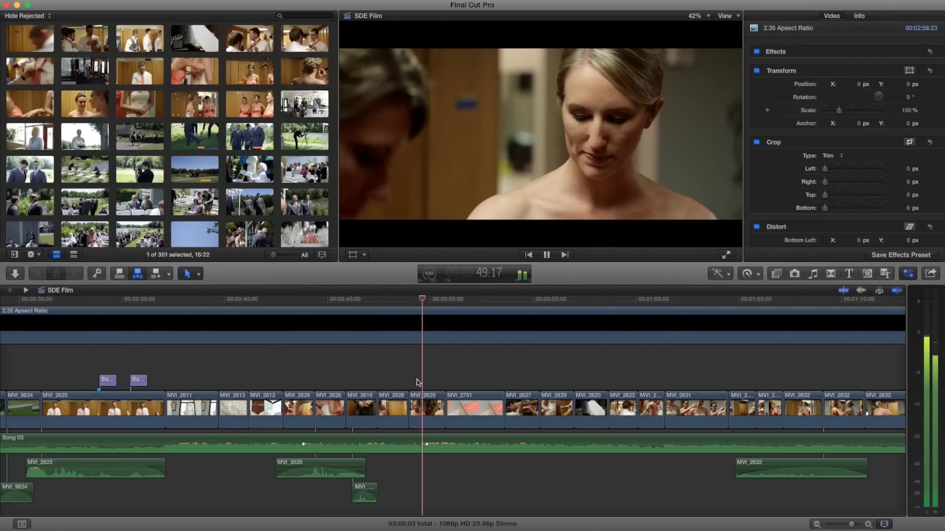
key("space")
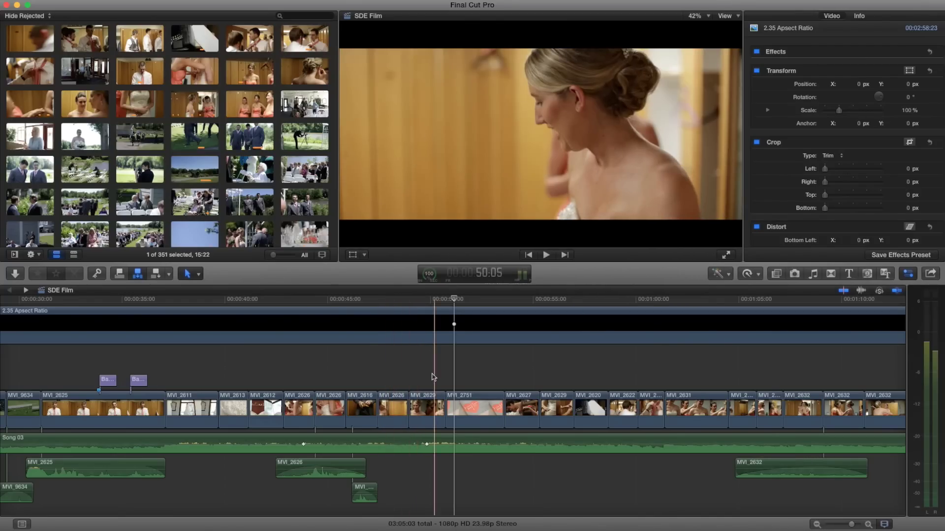
Step: Skim and play the red heart sign shot MVI_2751 in the timeline up to MVI_2627
scroll(409, 375, "right", 5)
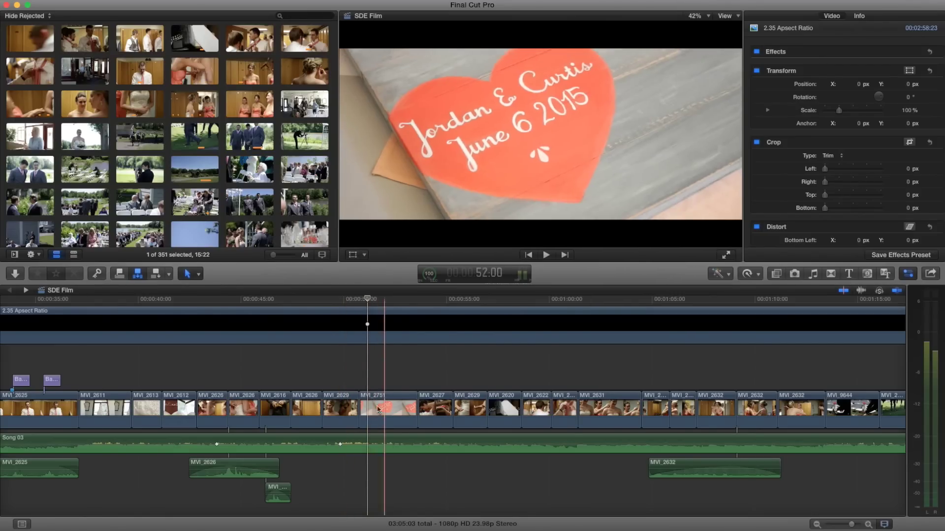
key("space")
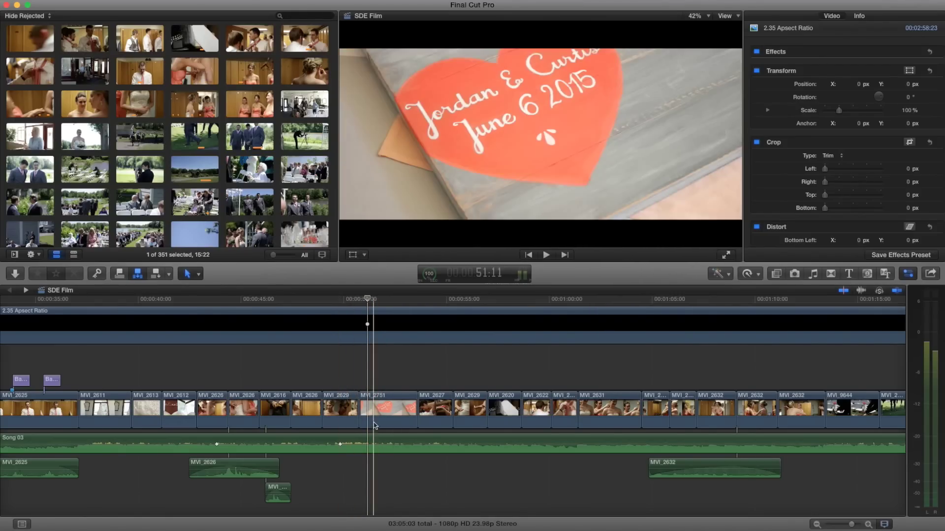
left_click(316, 378)
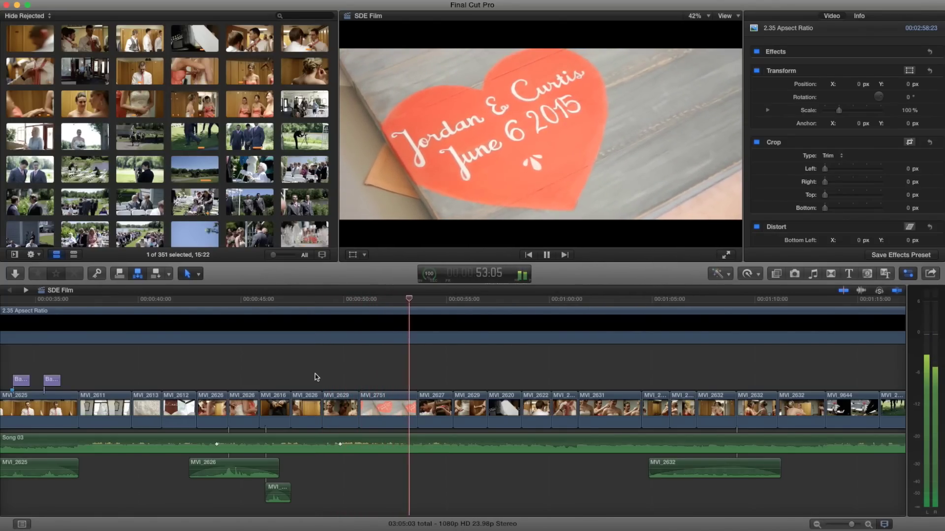
key("space")
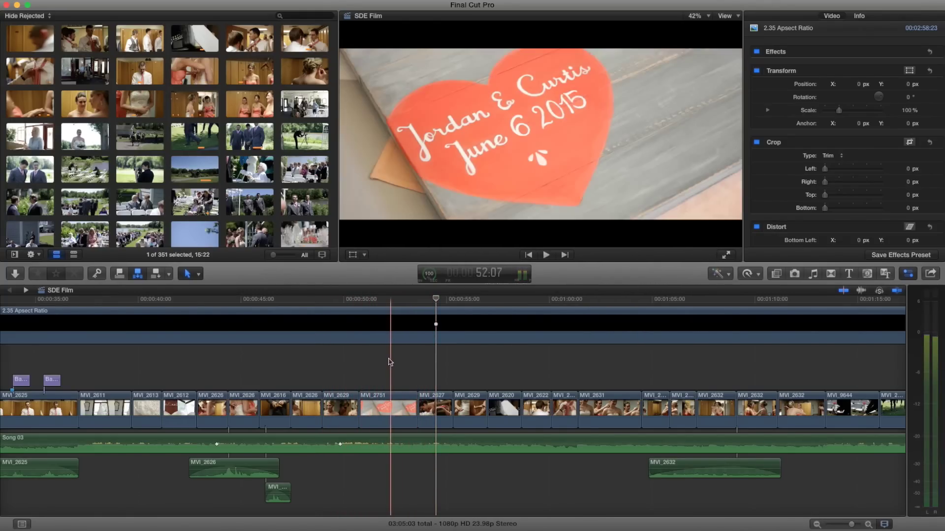
Step: Review the Color Board exposure settings of MVI_2751 at 52:05, and disable its Color Correction 1 effect
left_click(389, 351)
left_click(393, 405)
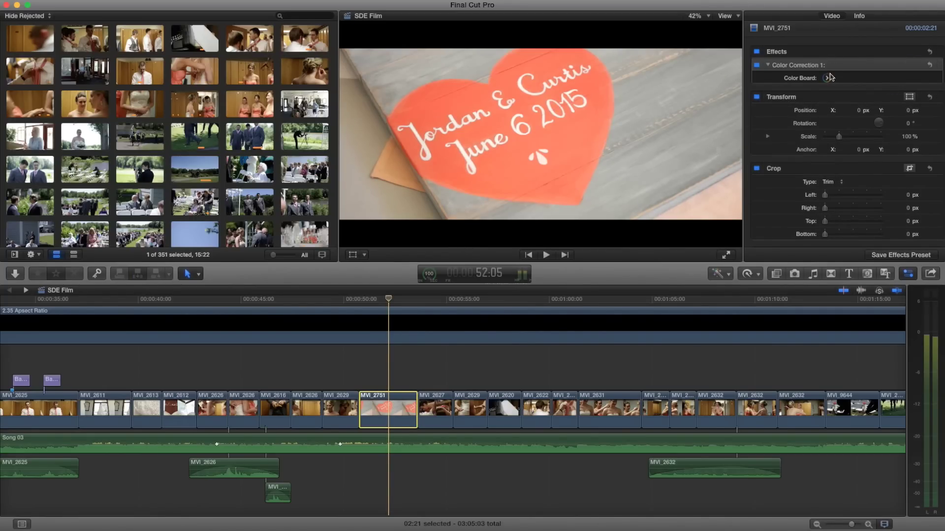
left_click(827, 79)
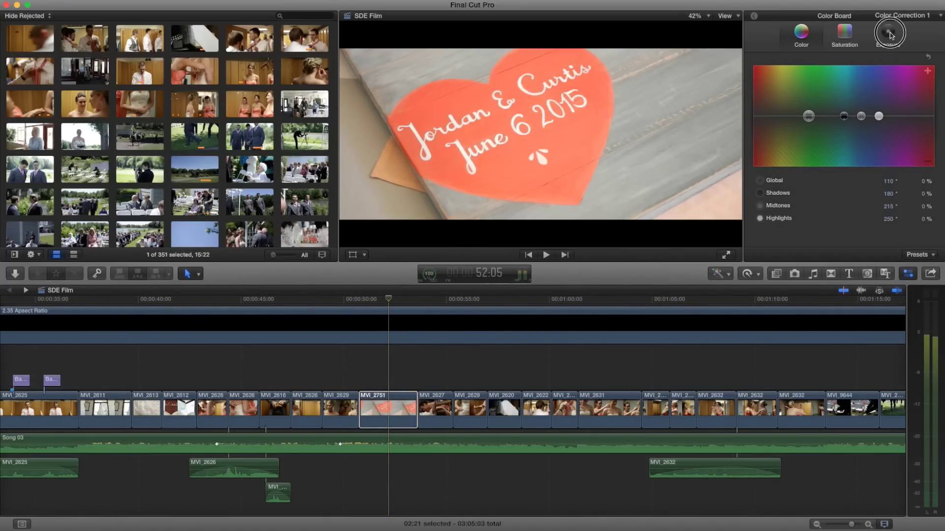
left_click(888, 34)
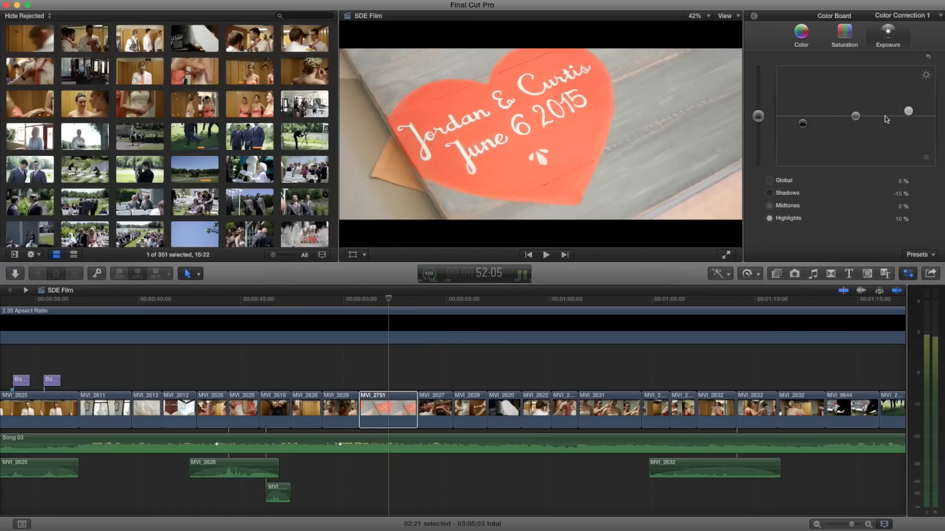
left_click(754, 16)
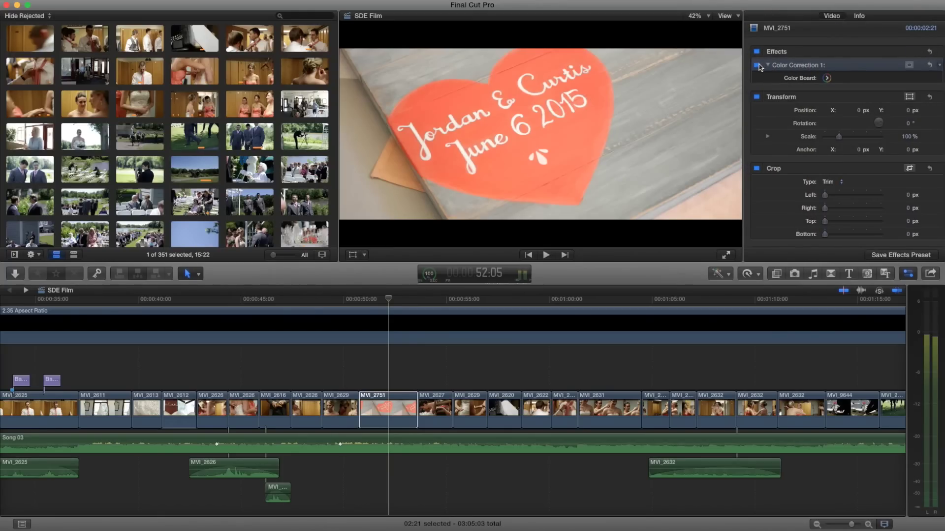
left_click(756, 66)
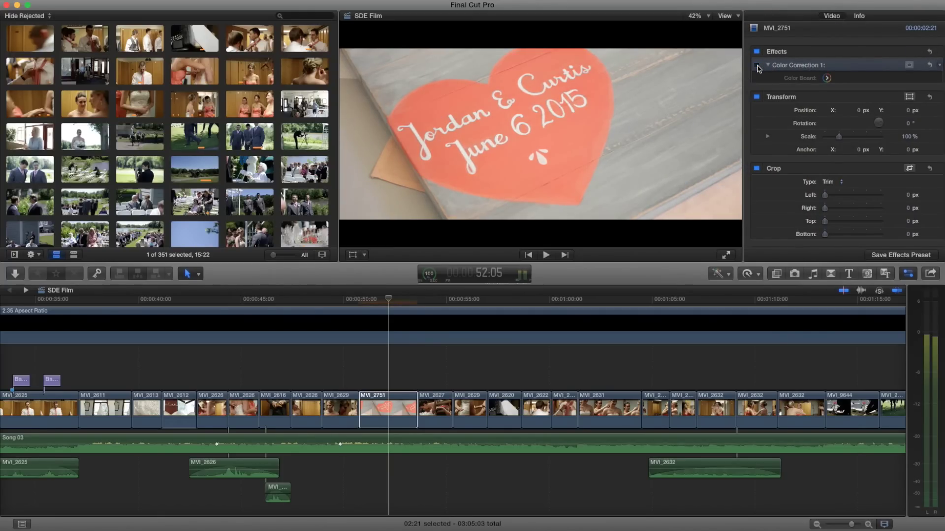
Step: Re-enable the Color Correction 1 effect on MVI_2751, and play the film from 52:05 through the bride's bracelet and necklace shots
left_click(756, 66)
left_click(757, 66)
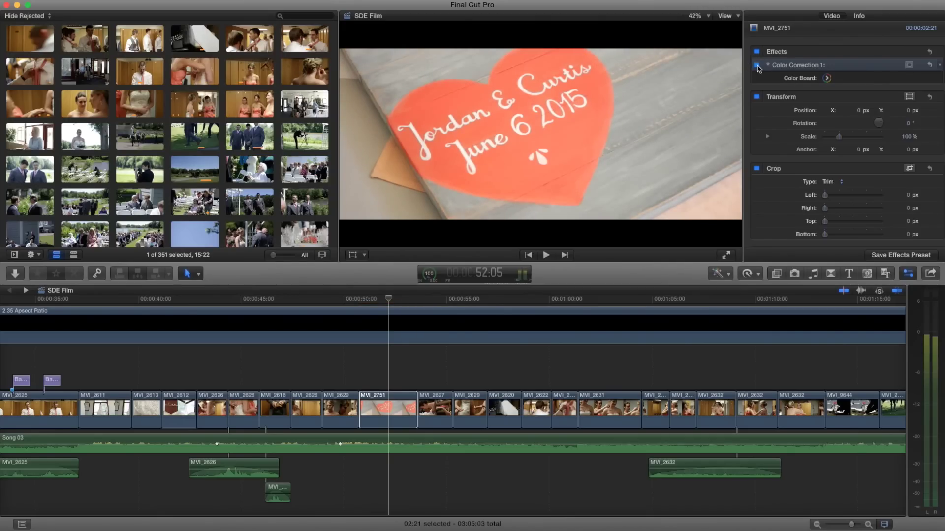
left_click(392, 302)
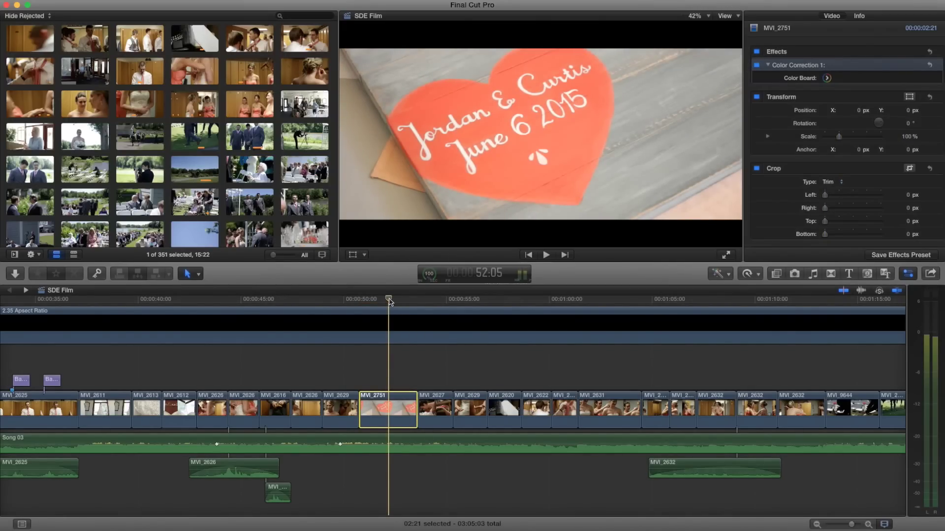
key("space")
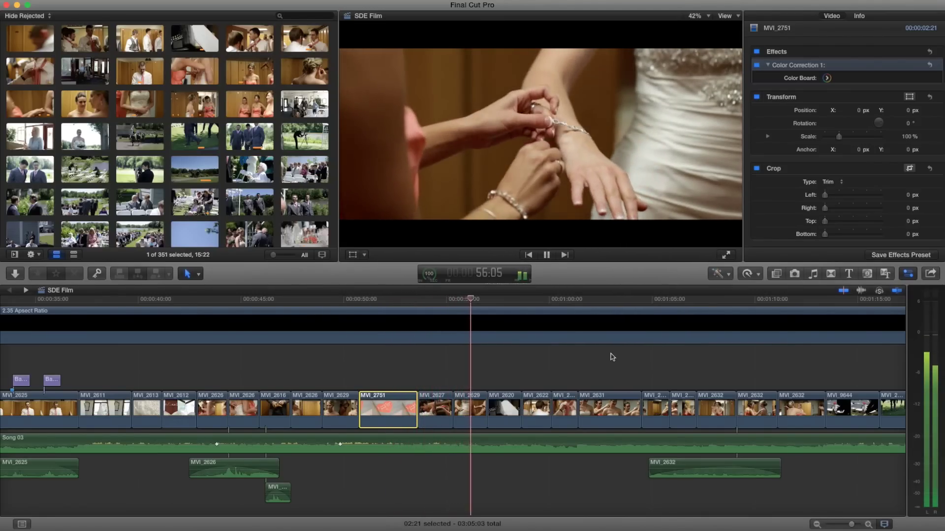
key("space")
key("space")
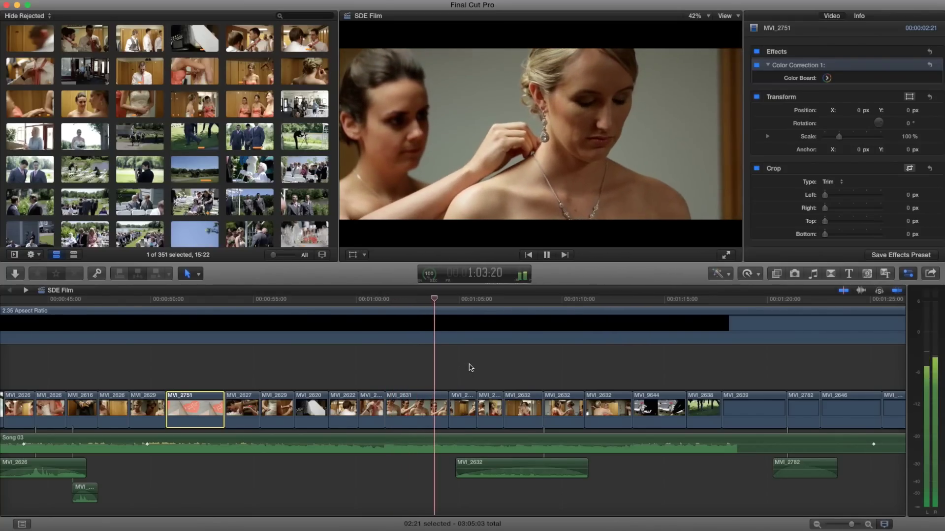
key("space")
Step: Replay the bride's getting-ready shots around 1:01:10 through the hug shots up to about 1:06:21
left_click(385, 371)
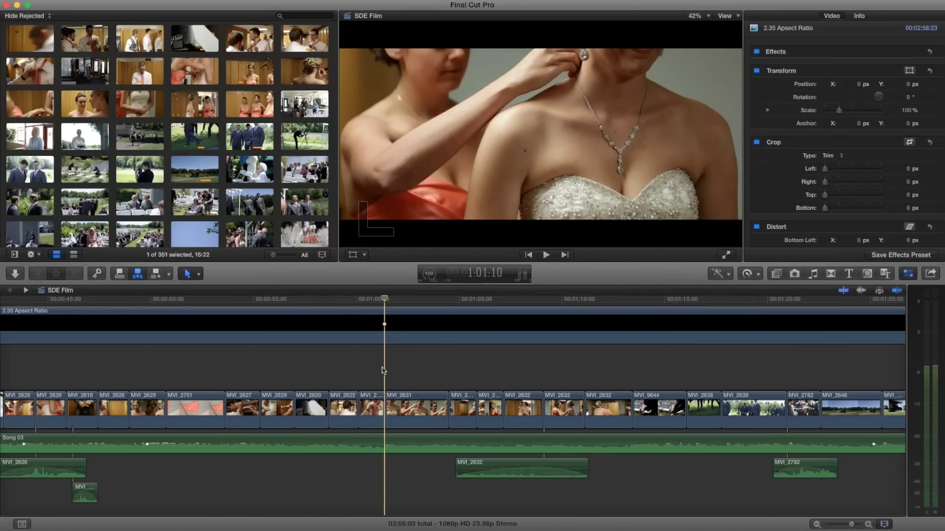
scroll(391, 370, "right", 3)
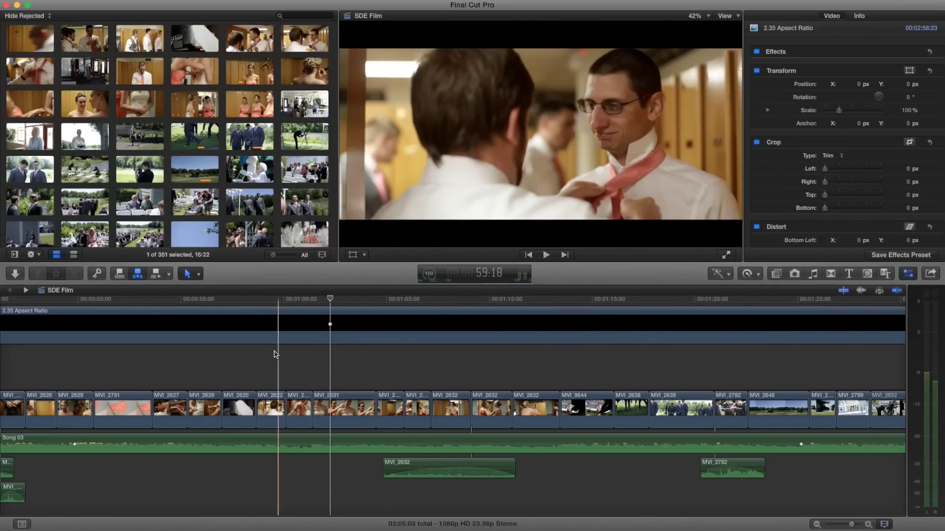
key("space")
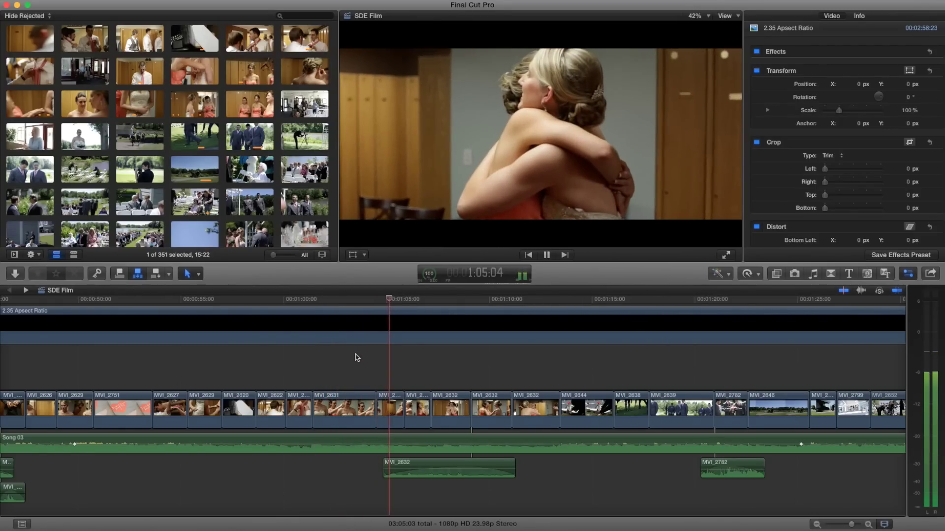
key("space")
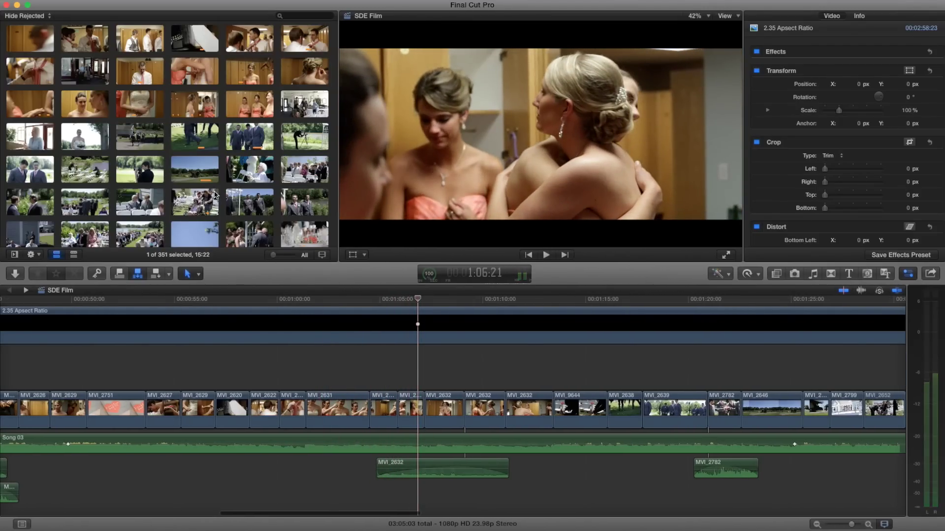
Step: Play source clip MVI_2632 of the hug, and review its cut in the timeline from 1:04:12 into the chair flower shot MVI_9644
scroll(194, 158, "up", 1)
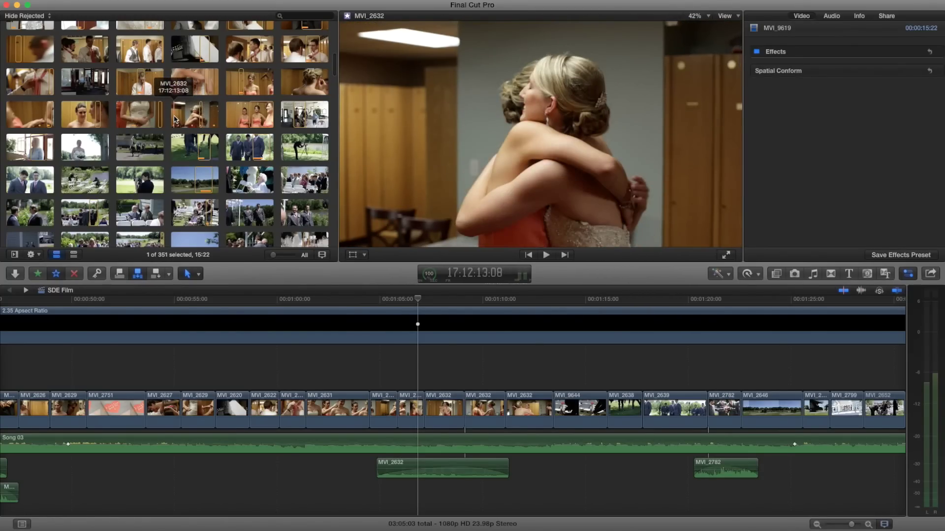
key("space")
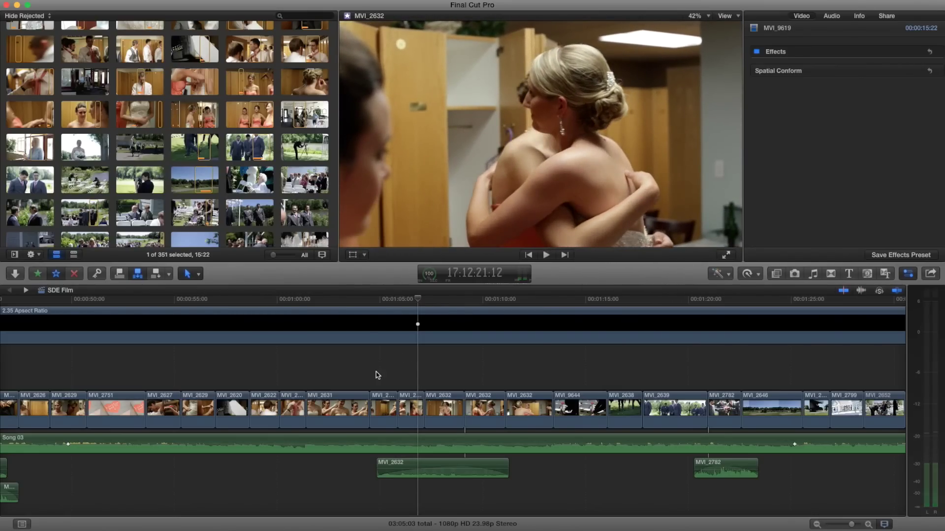
left_click(370, 367)
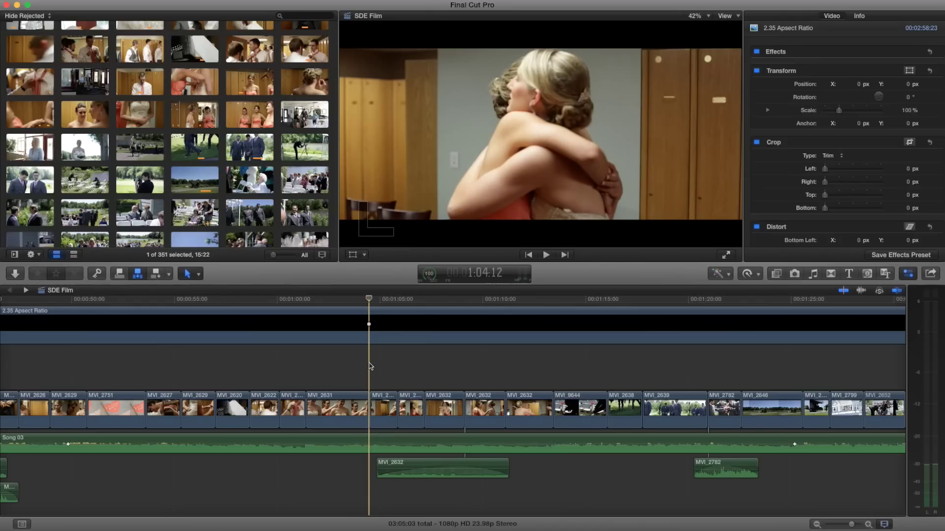
key("space")
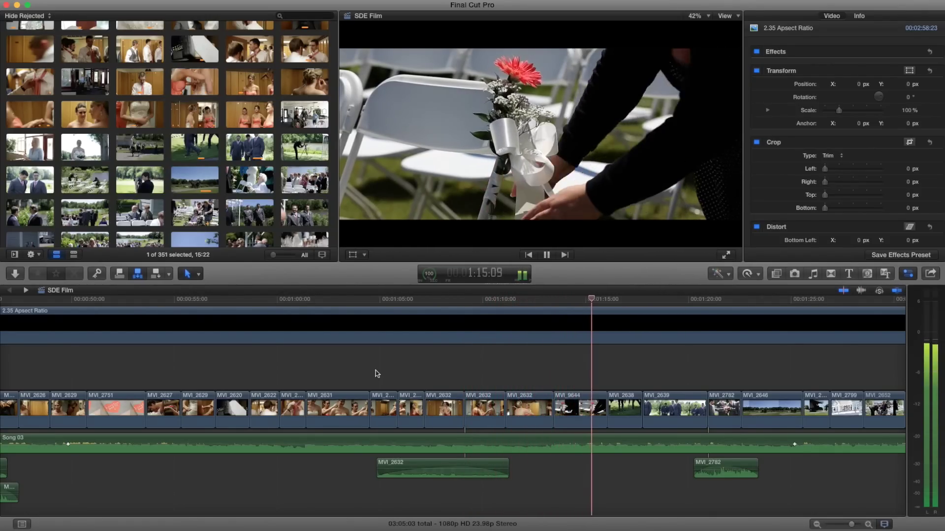
scroll(372, 366, "right", 5)
key("space")
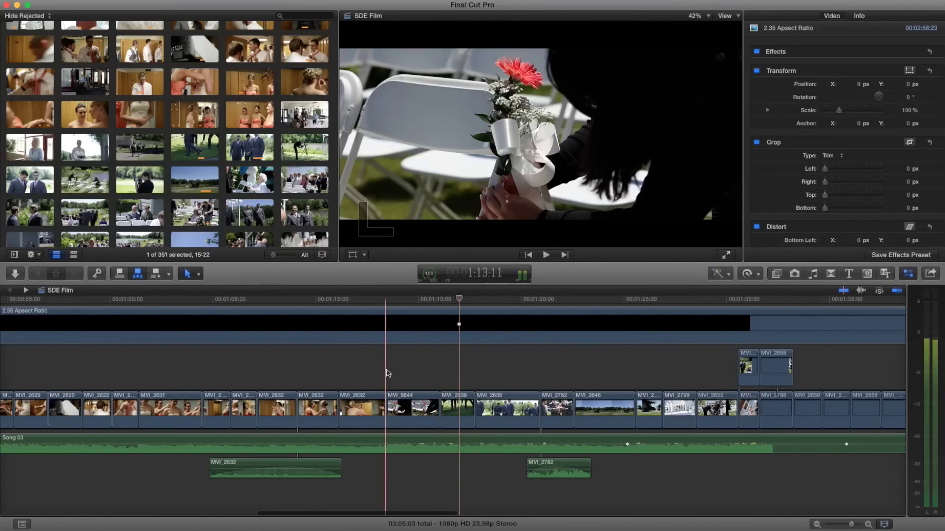
left_click(386, 372)
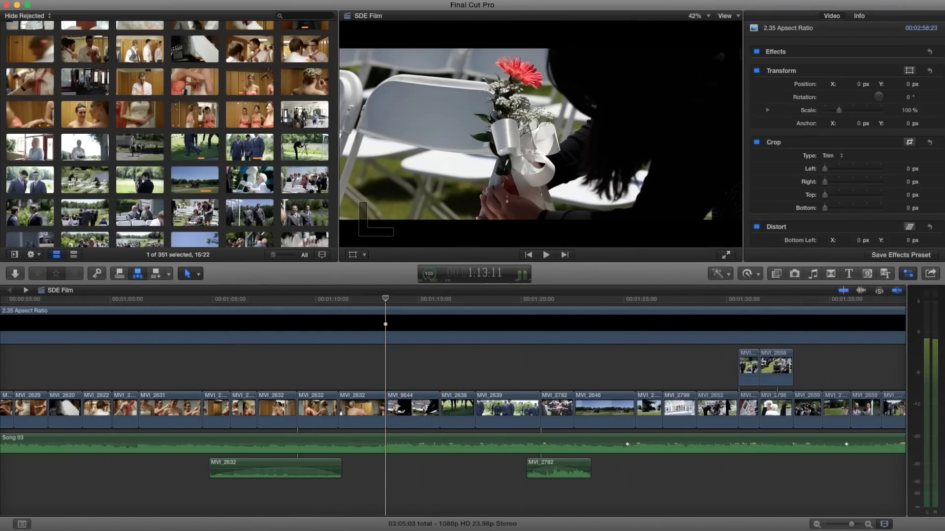
Step: Switch to the Emissary BTS folder in Finder, preview MVI_2643.MOV, and return to the SDE Film timeline in Final Cut Pro
key("super+Tab")
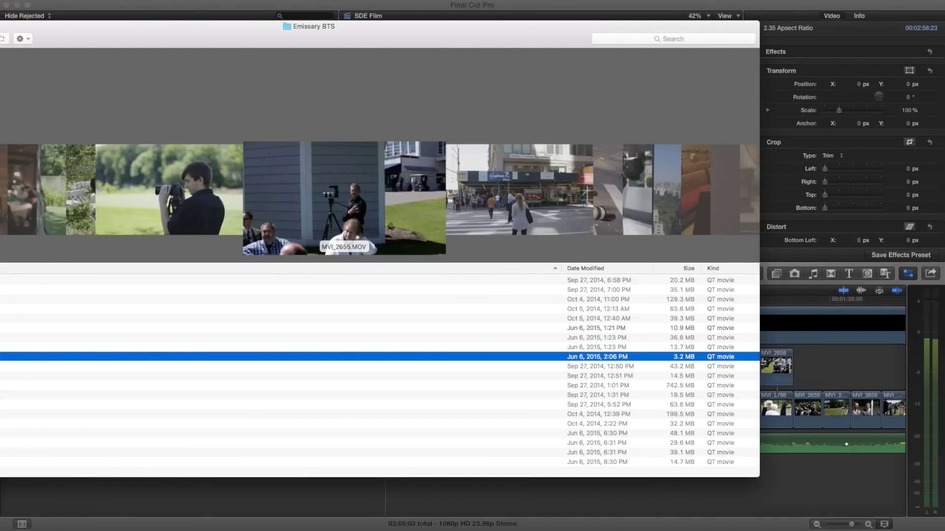
key("Up")
key("Up")
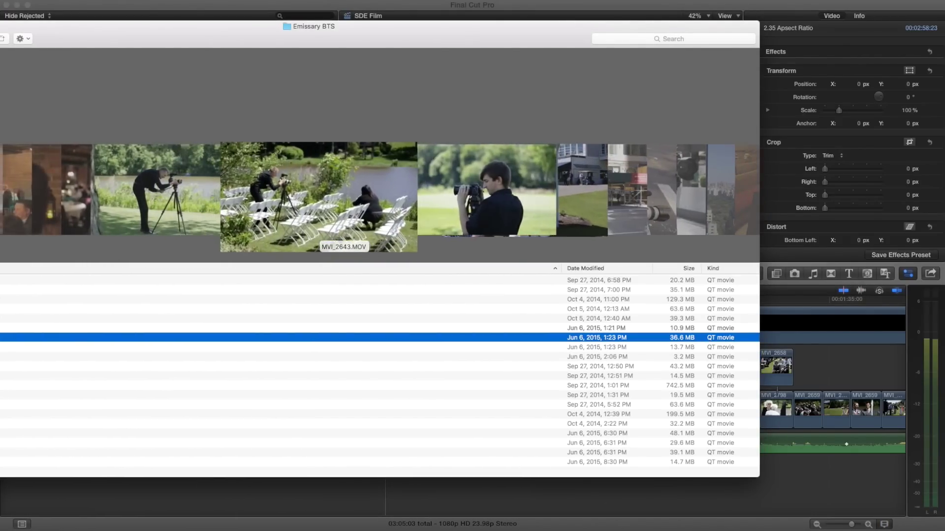
key("space")
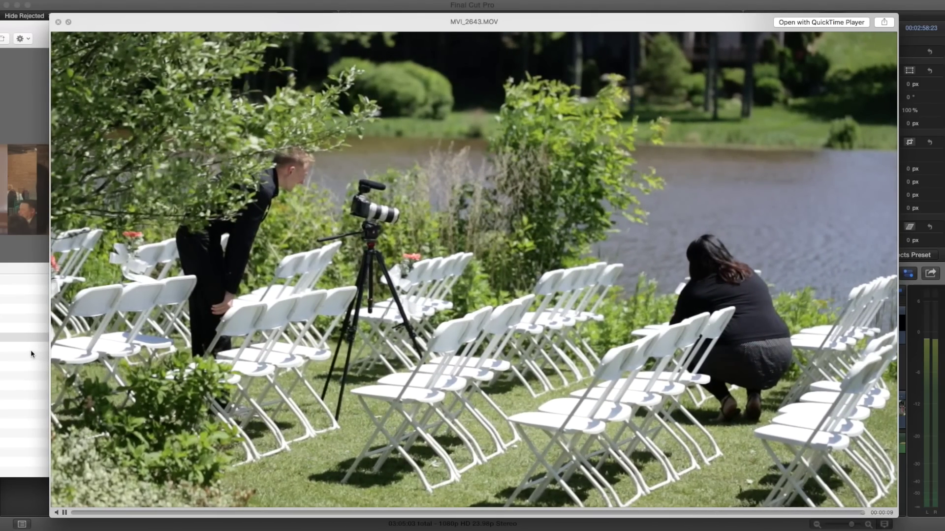
key("space")
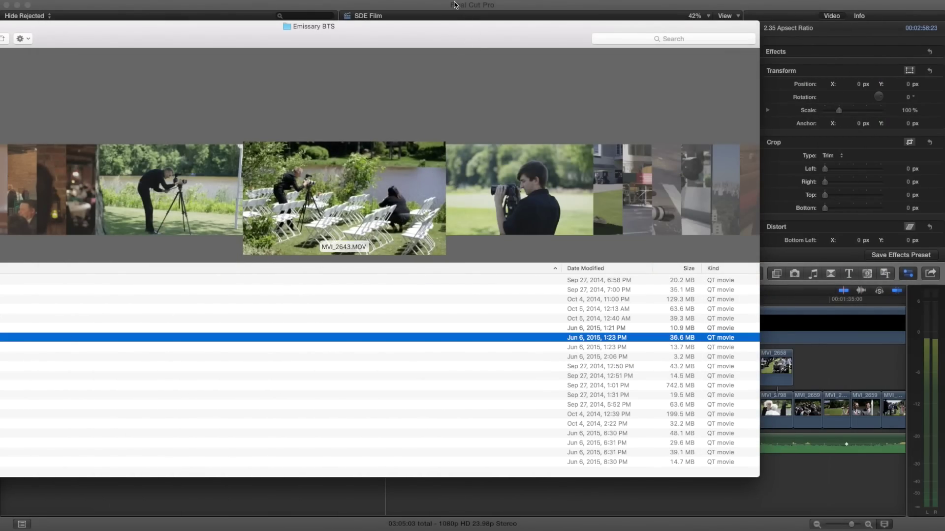
key("Escape")
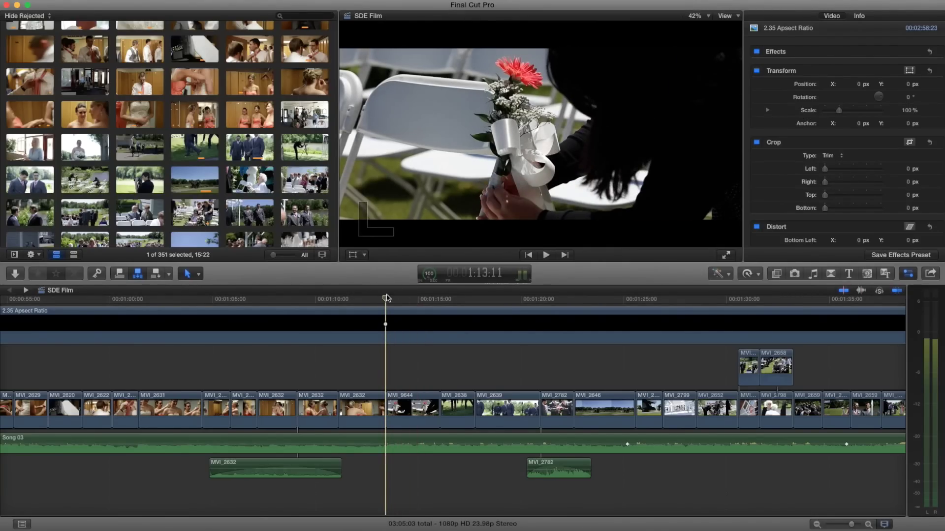
Step: Play and replay the chair flower shot MVI_9644 from 1:13:11 into the groomsmen's shoes shot MVI_2638
key("space")
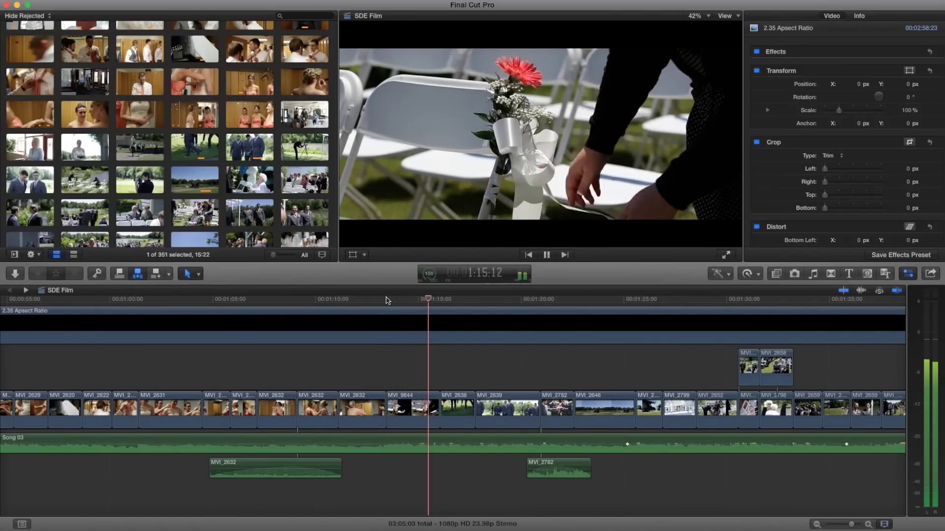
key("space")
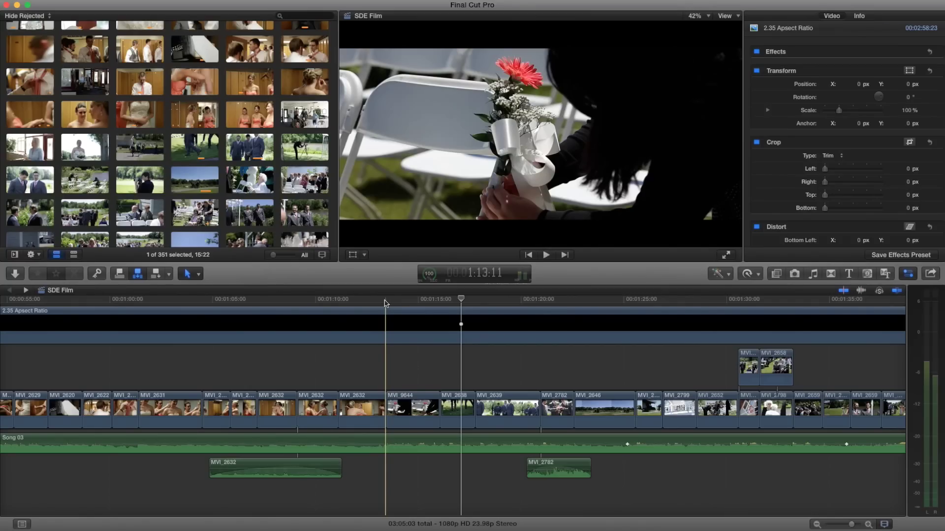
key("space")
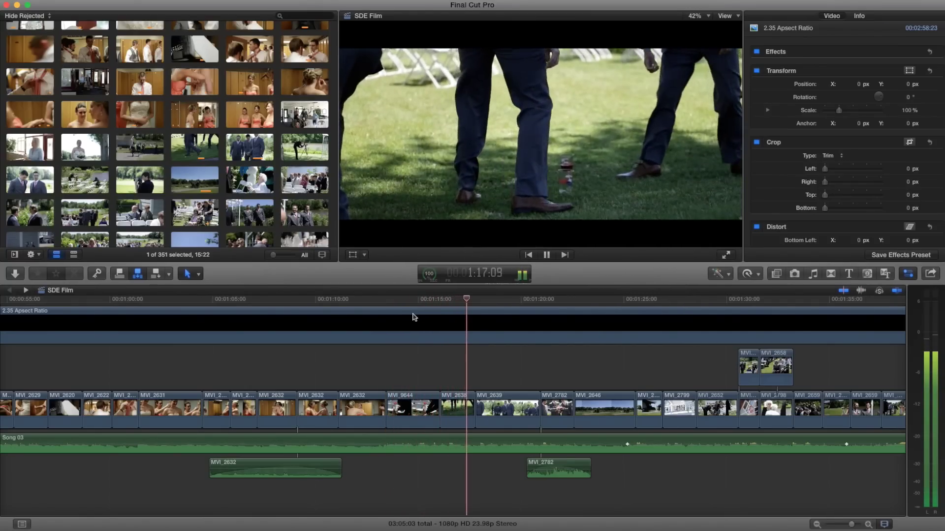
key("space")
Step: Play the film from 1:16:02 through the groomsmen shots to the family walking, and recheck the cut into the toast MVI_2782
scroll(418, 317, "right", 4)
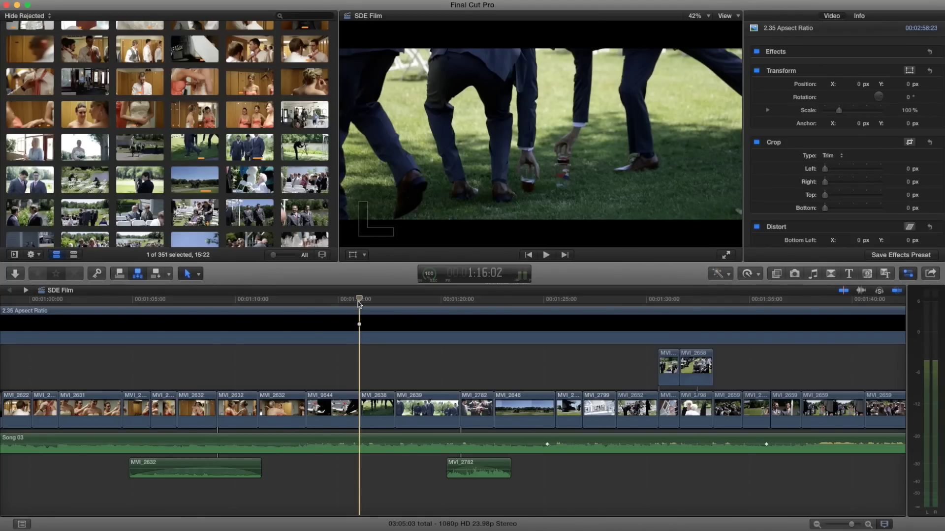
key("space")
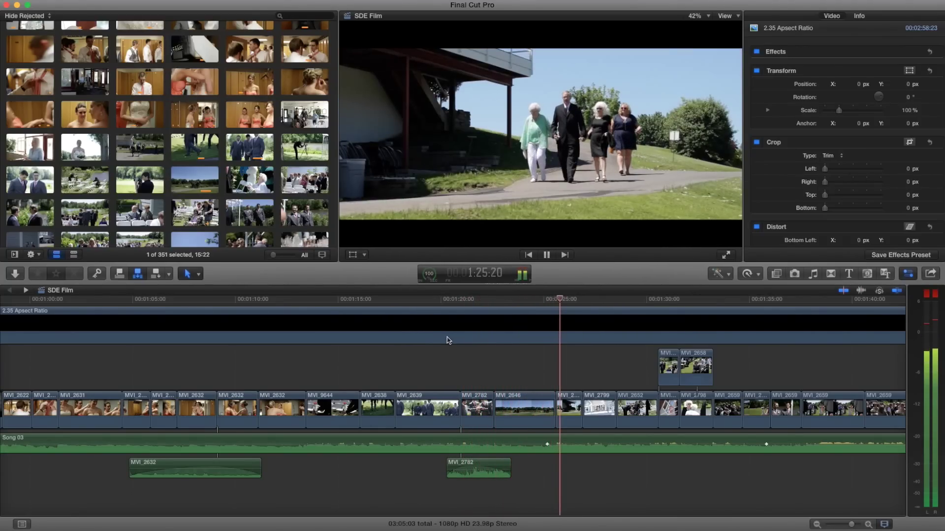
key("space")
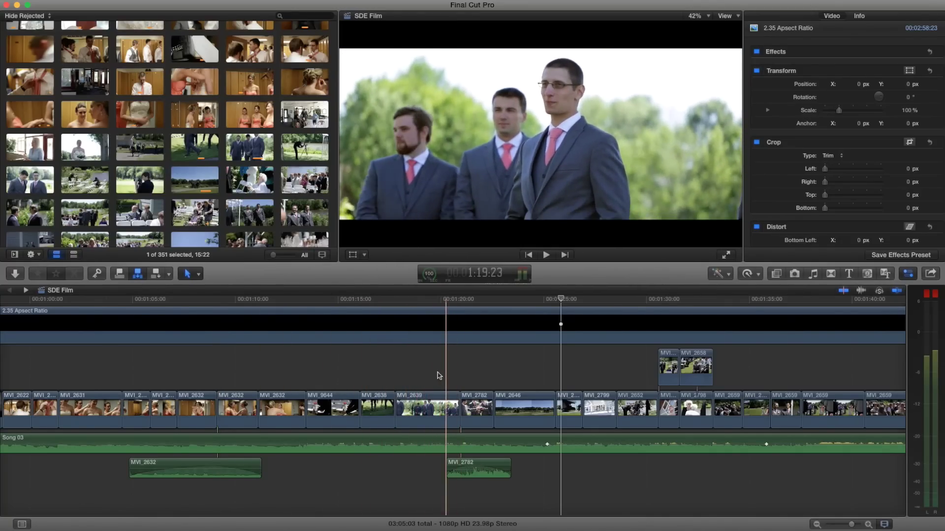
key("space")
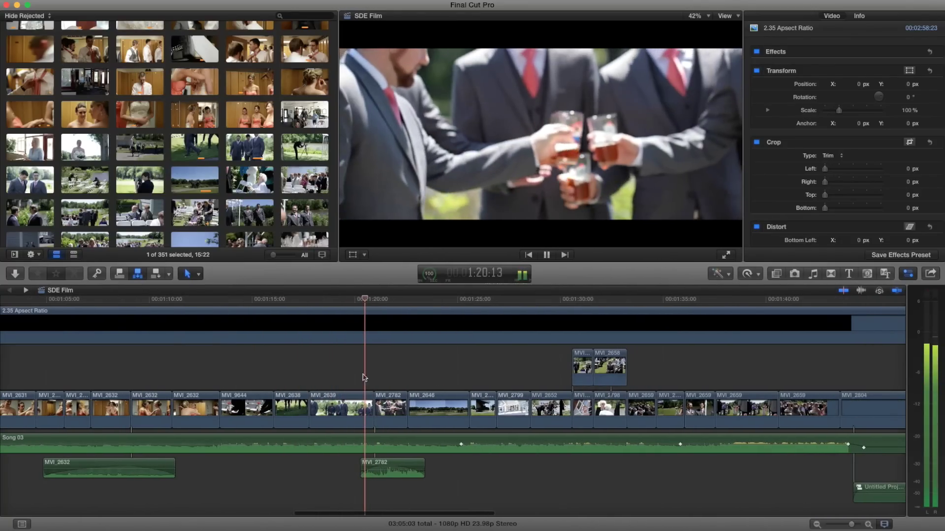
key("space")
Step: Select the groomsmen shot MVI_2639, and replay the sequence around it and from the toast at 1:20:23 to the family walking
left_click(338, 402)
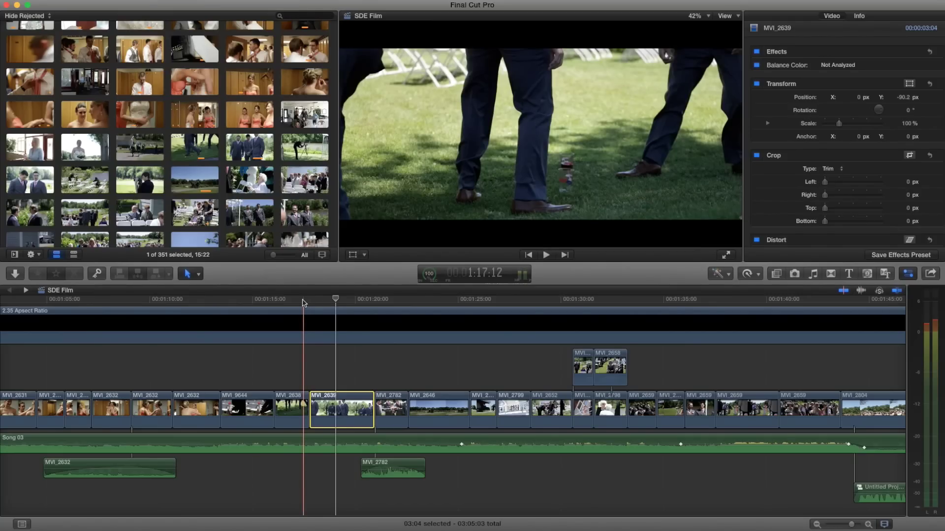
key("space")
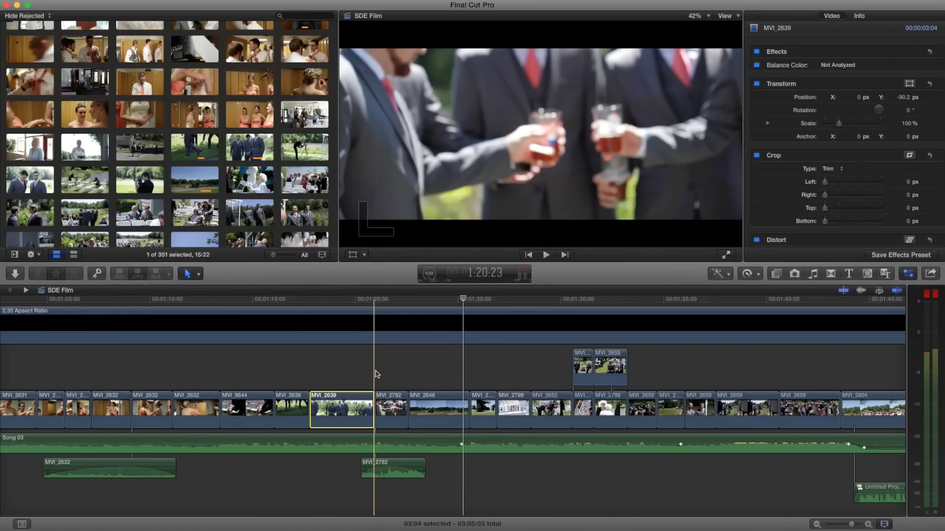
key("space")
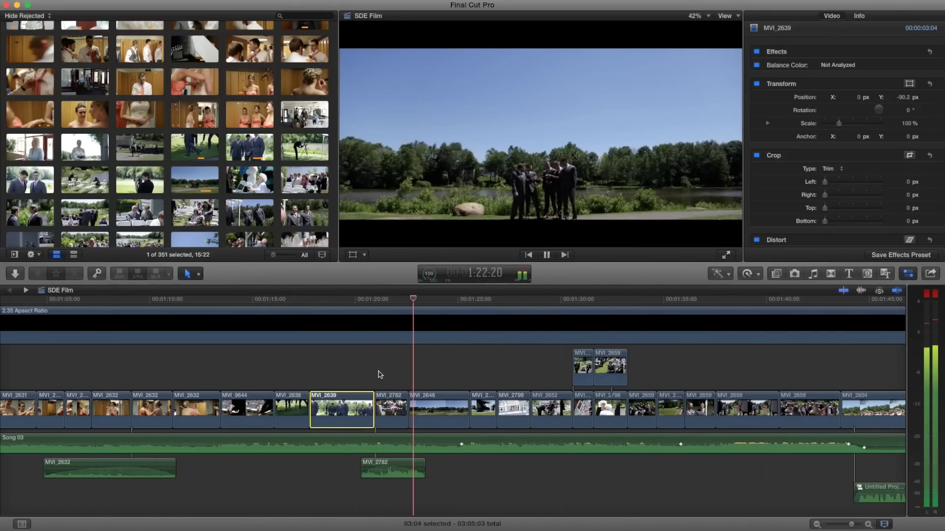
key("space")
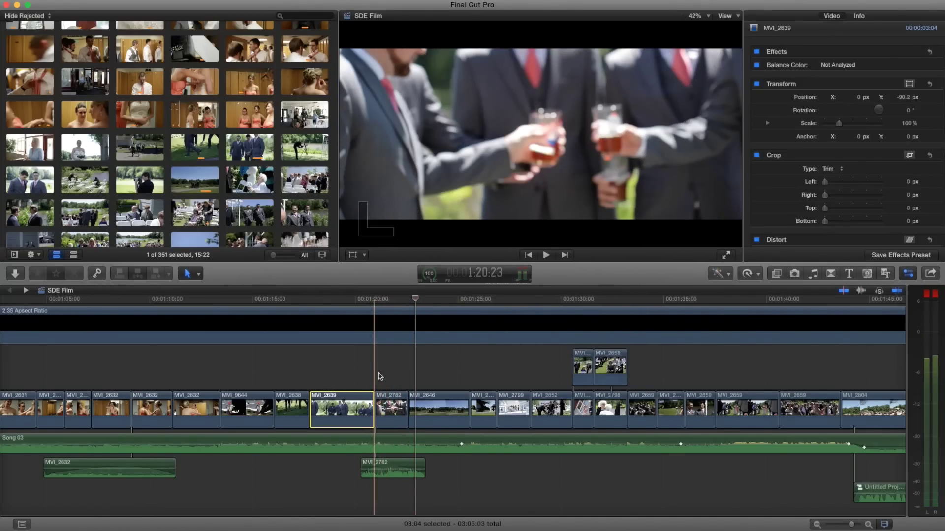
key("space")
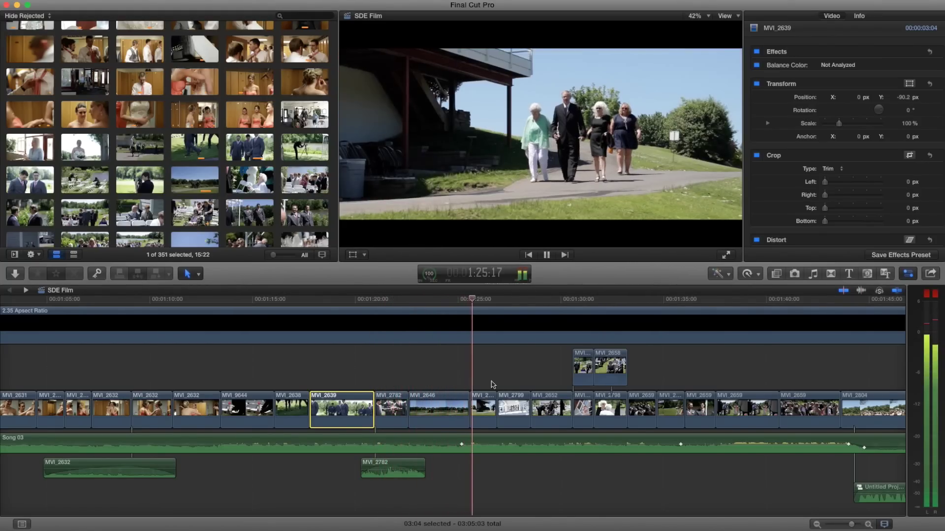
Step: Disable the 2.35 Aspect Ratio overlay, and play the uncropped lakeside shot MVI_2646 from 1:22:14
left_click(427, 370)
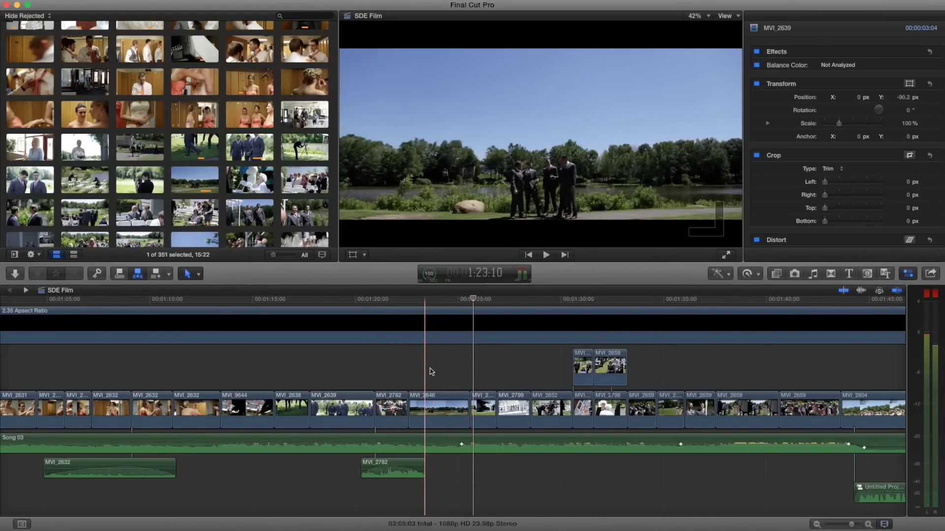
left_click(433, 340)
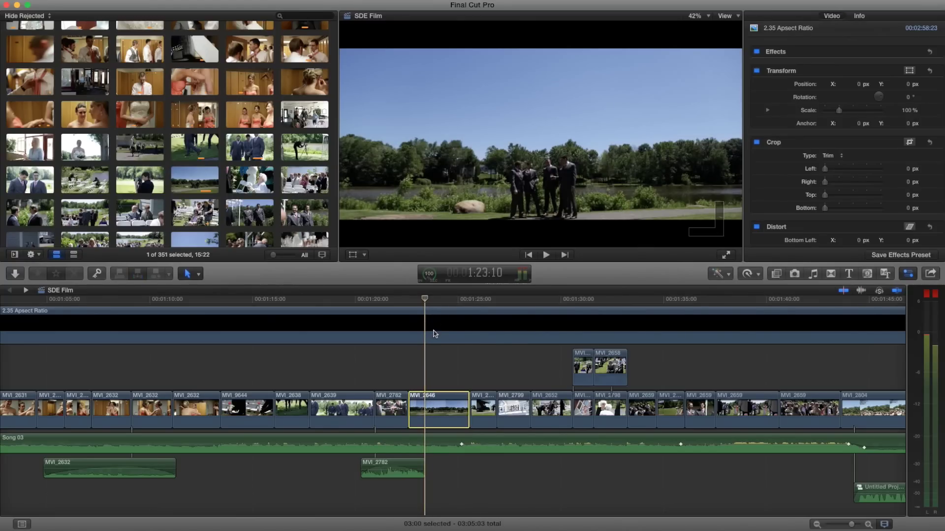
left_click(409, 372)
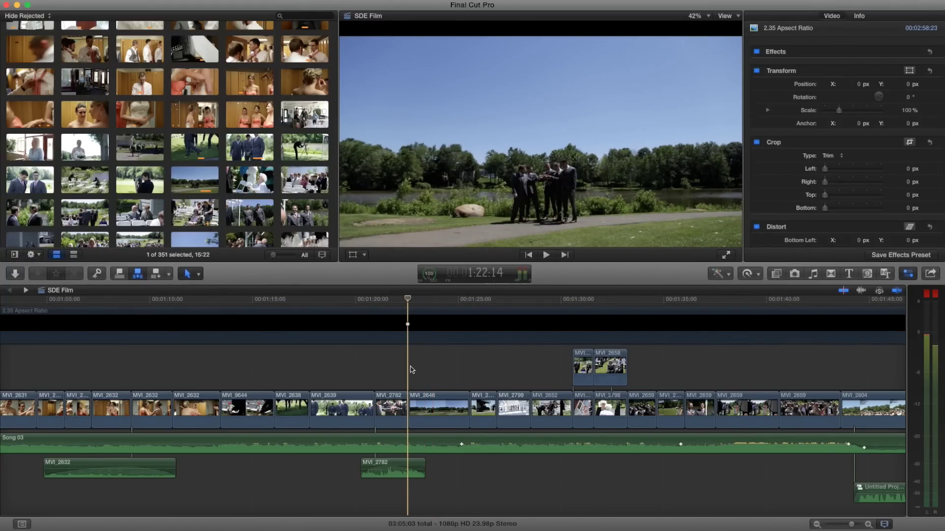
key("space")
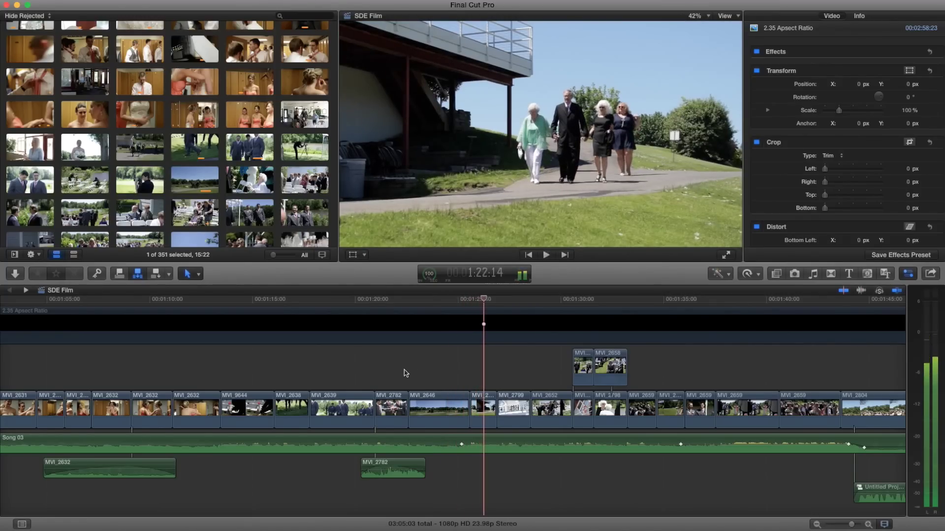
Step: Replay the uncropped lakeside groomsmen shot MVI_2646 up to the cut into the family walking
key("space")
left_click(408, 370)
key("space")
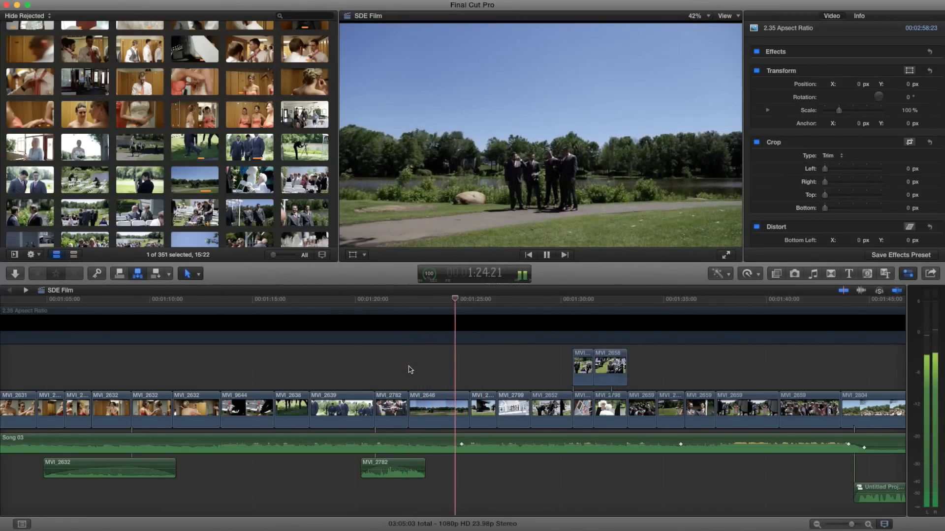
key("space")
Step: Re-enable the 2.35 Apsect Ratio overlay, and replay the letterboxed lakeside shot MVI_2646 from 1:23:10
left_click(423, 331)
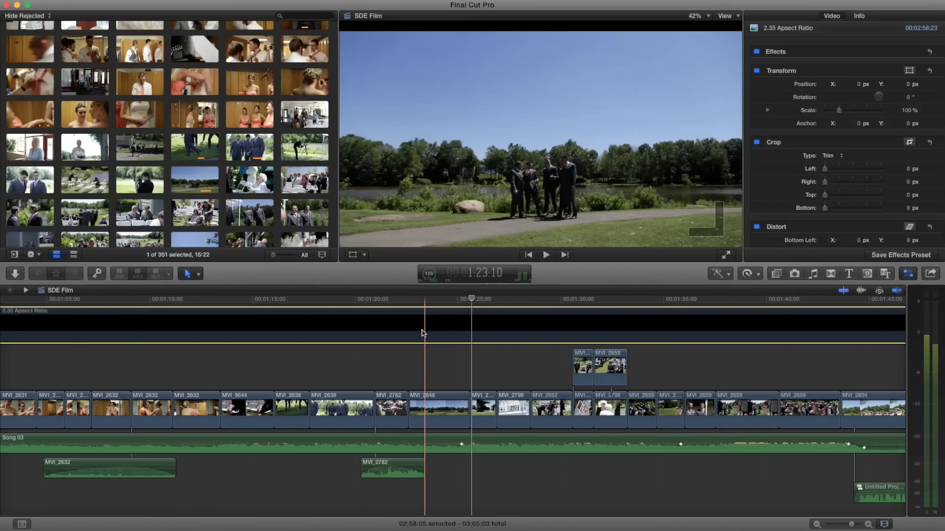
key("space")
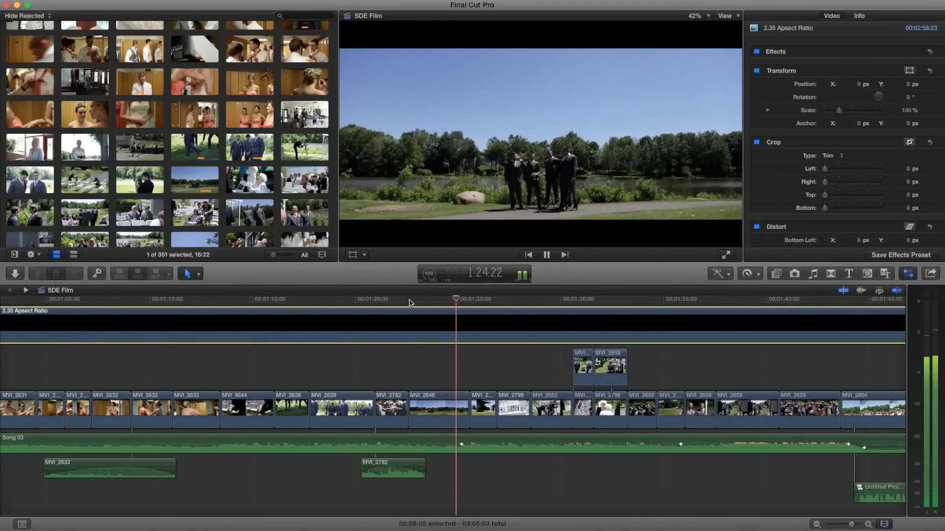
key("space")
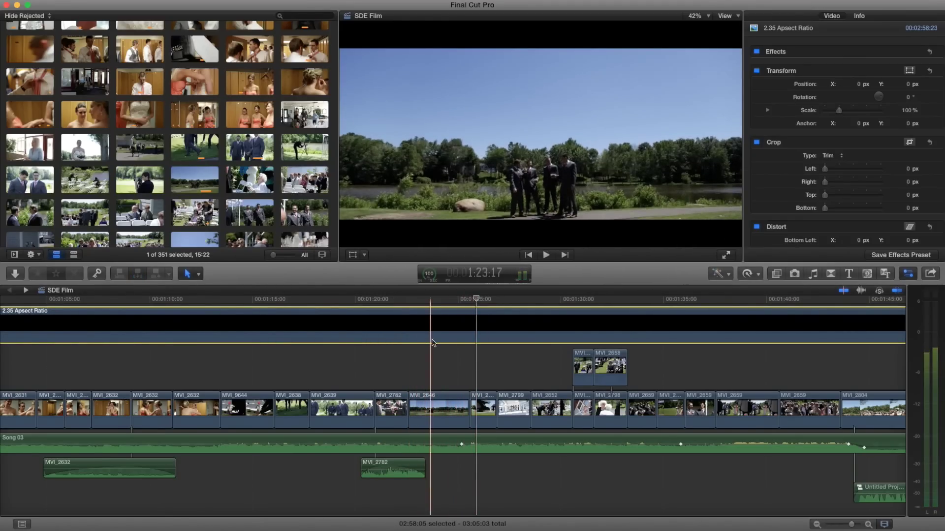
Step: Skim the source clip MVI_2647 in the browser, and play the film from 1:25:04 through the guests to the bride walking down the aisle
scroll(432, 343, "right", 3)
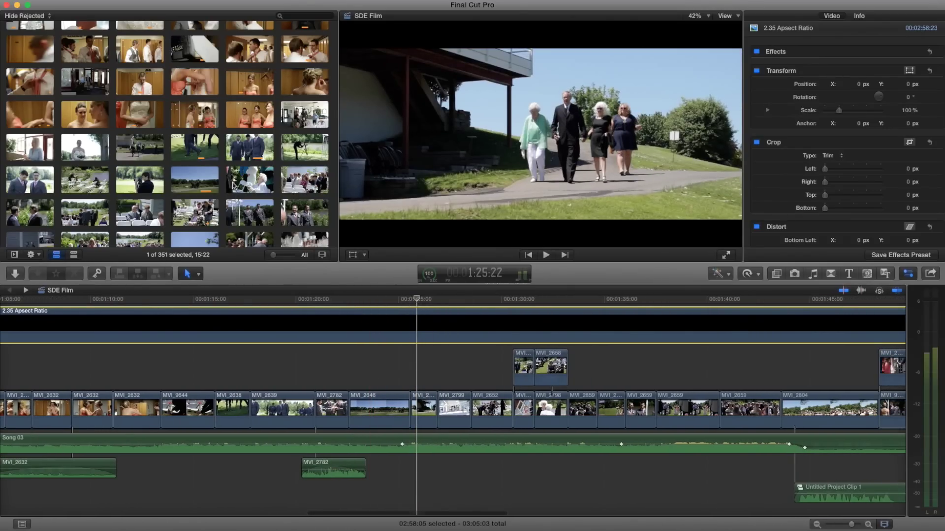
key("super+1")
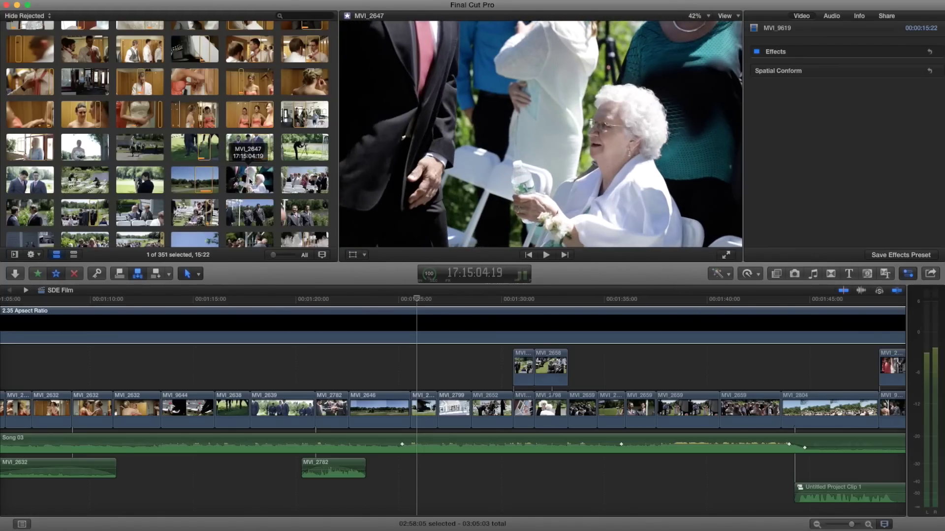
left_click(407, 319)
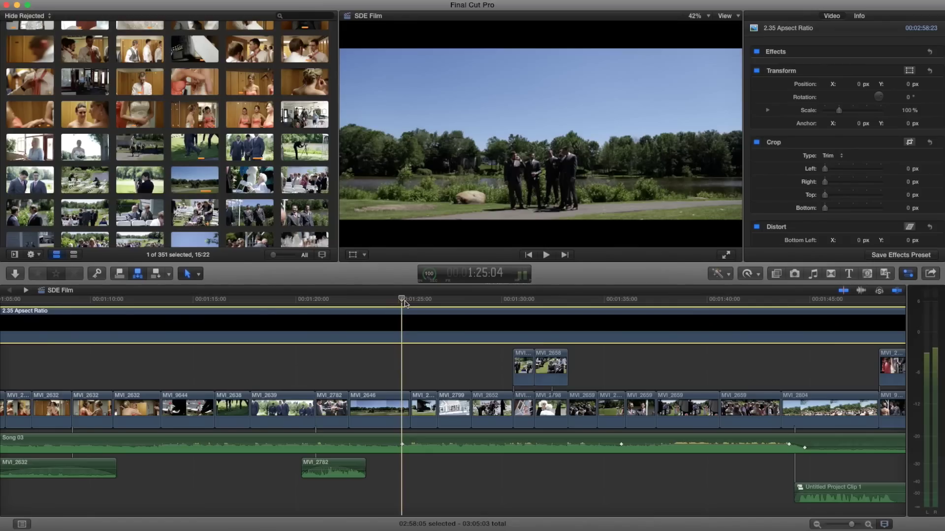
key("space")
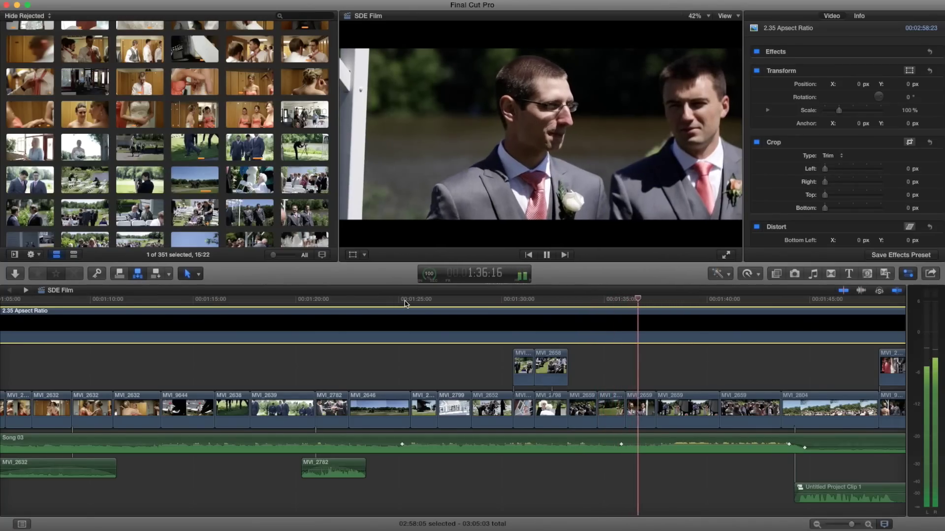
key("space")
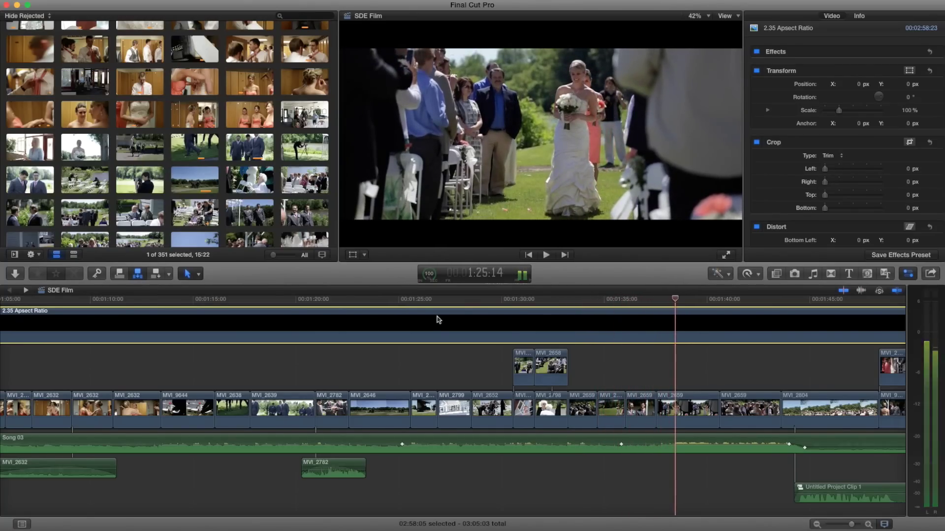
Step: Browse the ceremony source footage, skimming the seated guests in MVI_2657 and the waiting groom in MVI_2659
scroll(443, 320, "right", 5)
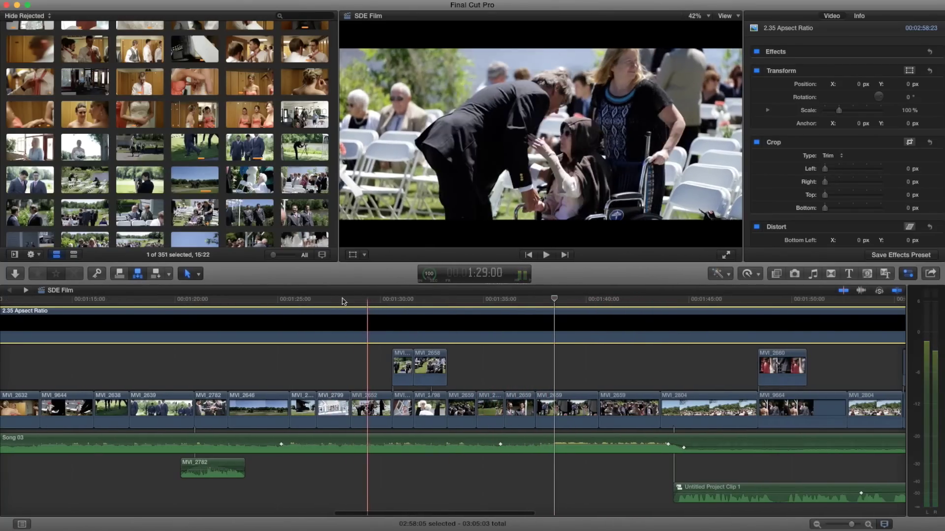
scroll(235, 167, "down", 4)
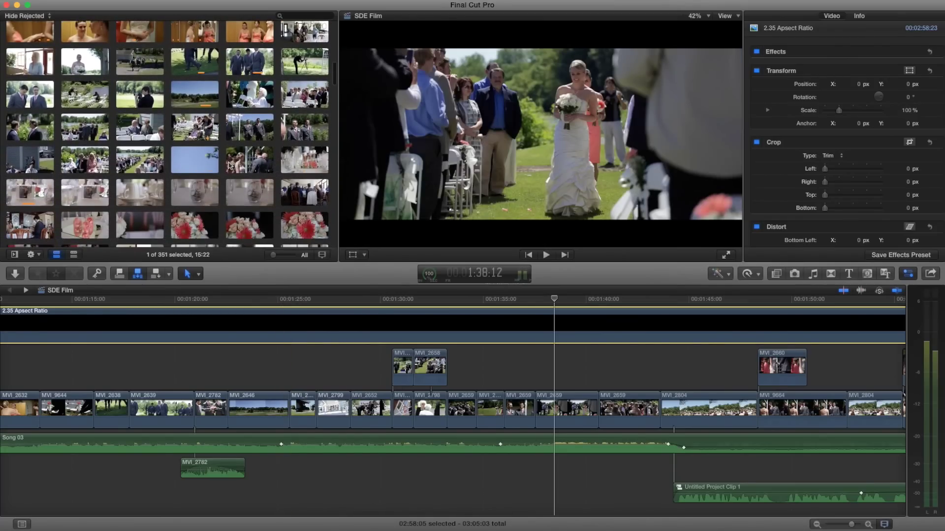
left_click(196, 95)
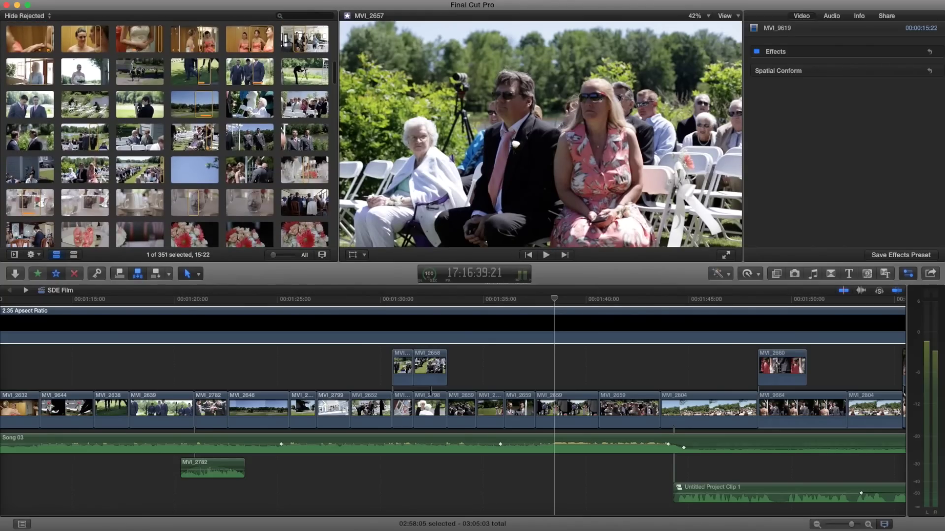
scroll(98, 172, "down", 1)
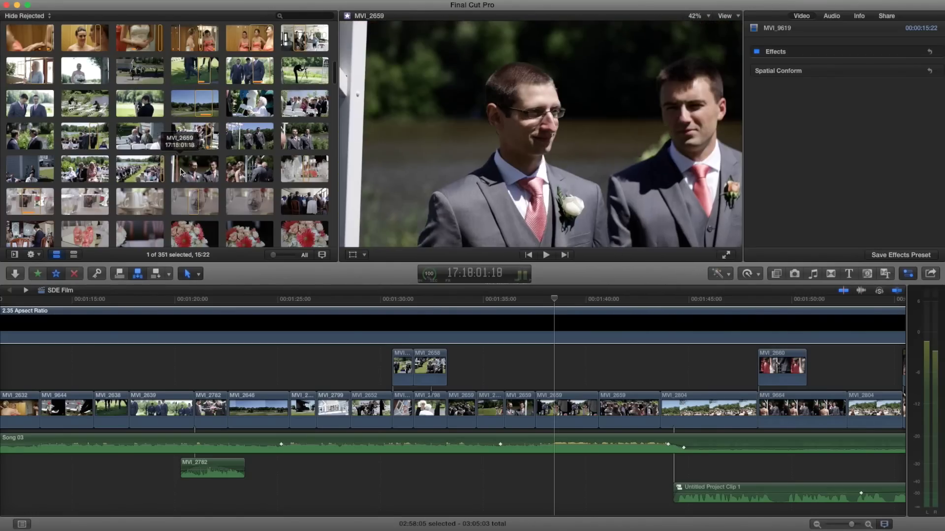
Step: Play the film from the standing guests through the bride's arrival to the groom's reaction
left_click(462, 305)
key("space")
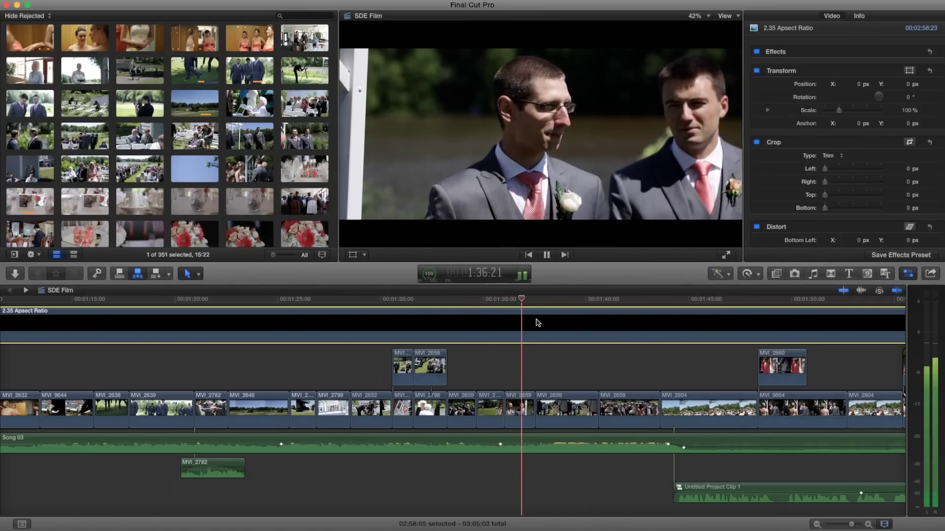
scroll(509, 327, "right", 3)
key("space")
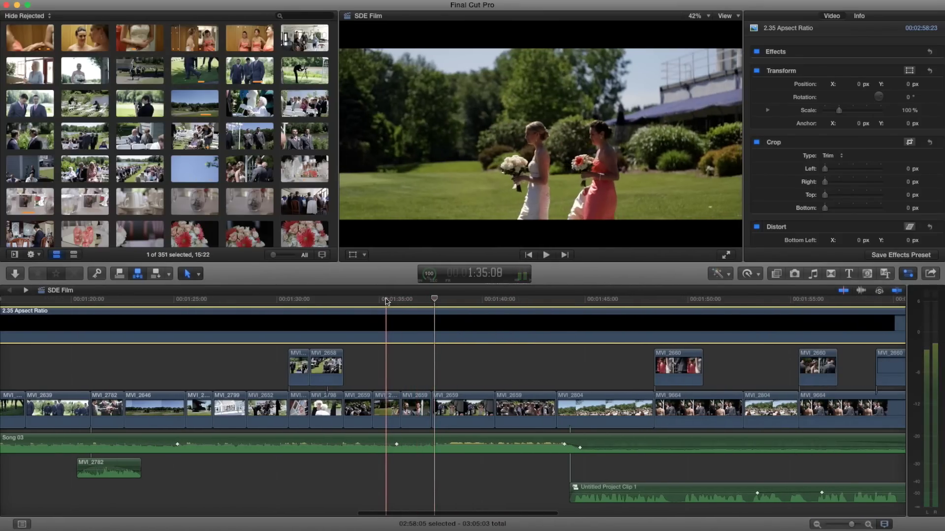
Step: Select the bride's arrival shot MVI_2659, and replay the cut from the standing guests into it, including from 1:33:06
left_click(383, 300)
left_click(390, 400)
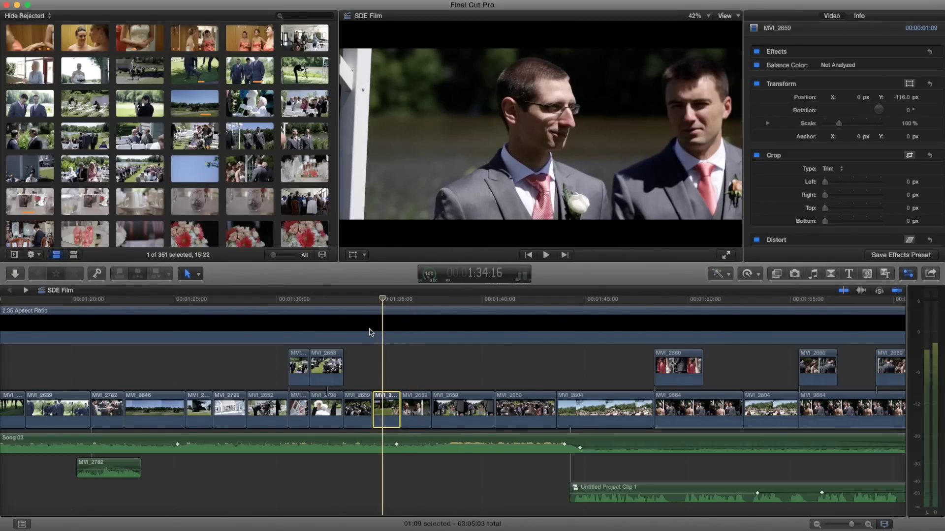
key("Up")
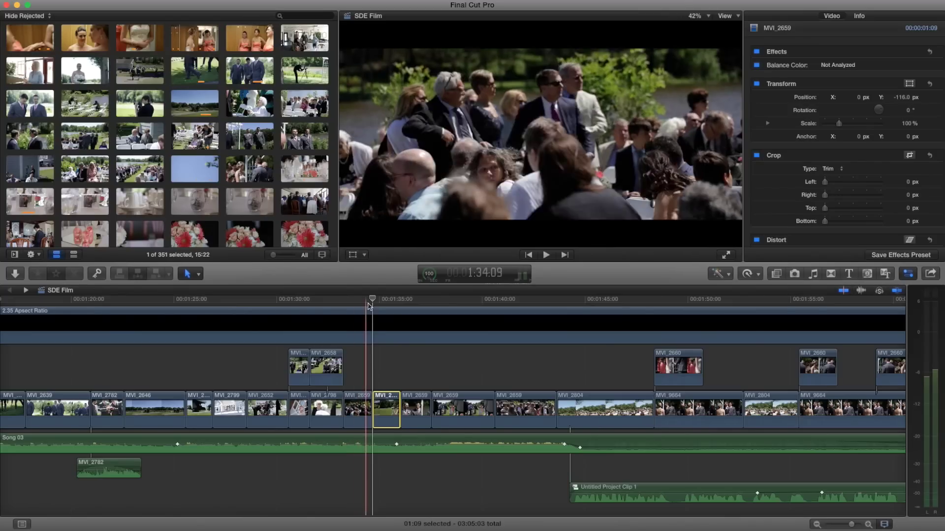
key("space")
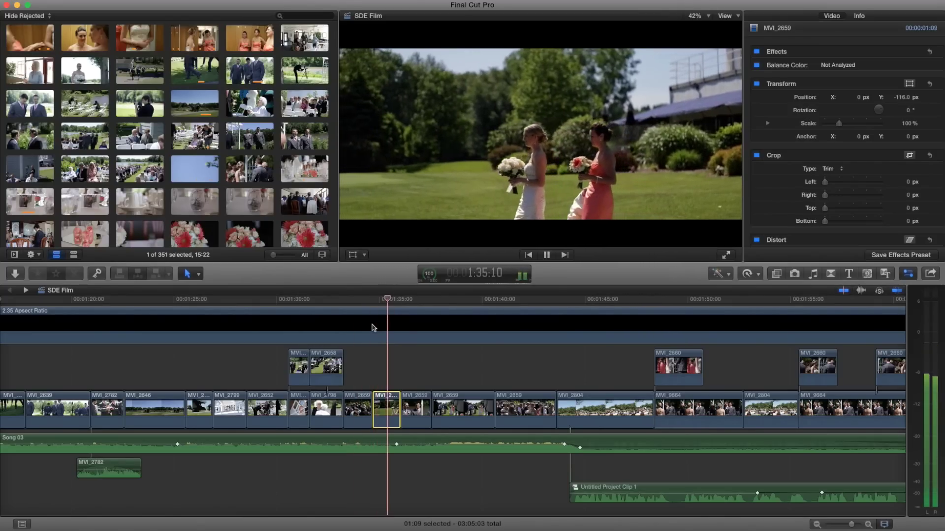
key("space")
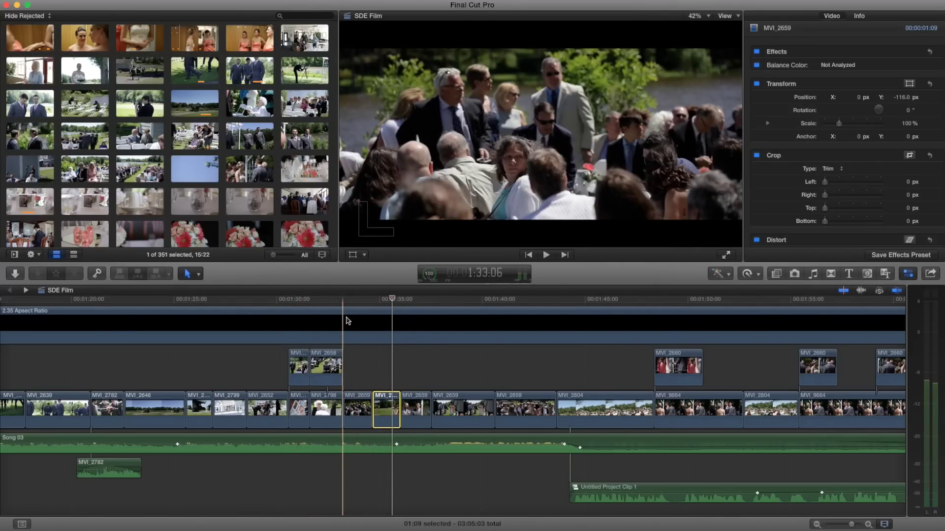
key("space")
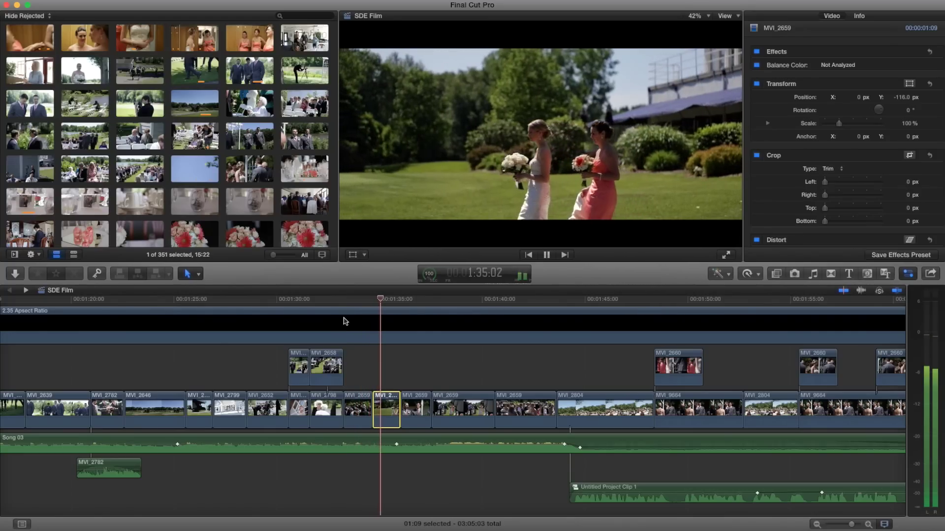
Step: Replay the film from the guest seating at 1:31:01 to the aisle walk, and recheck the bride's arrival into the groom's reaction from 1:34:23
key("space")
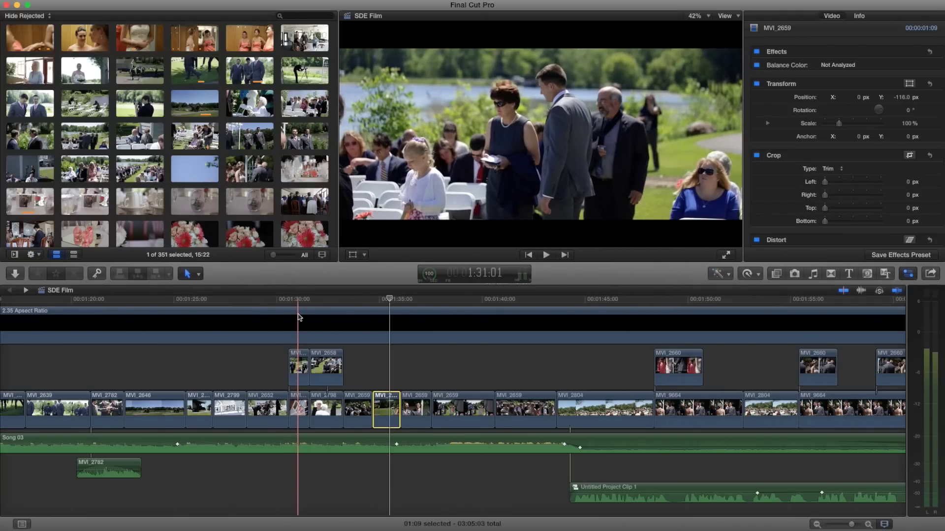
key("space")
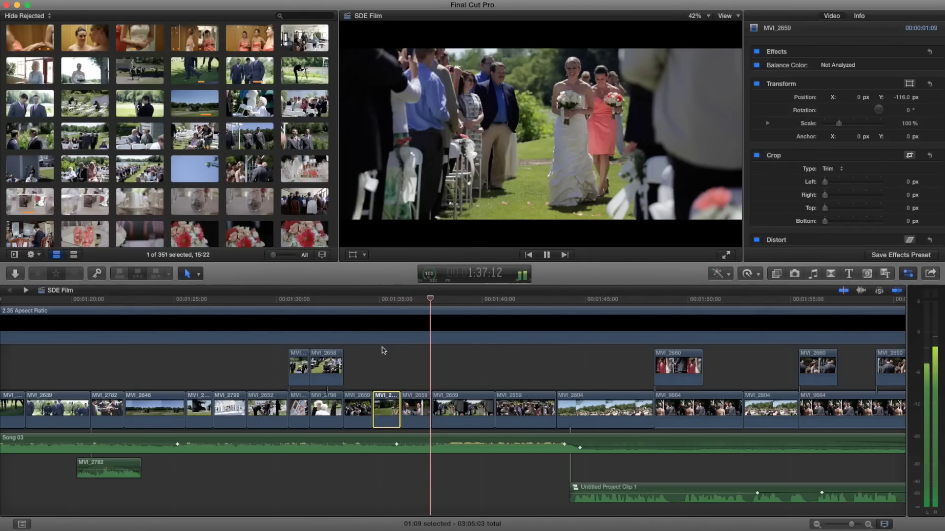
key("space")
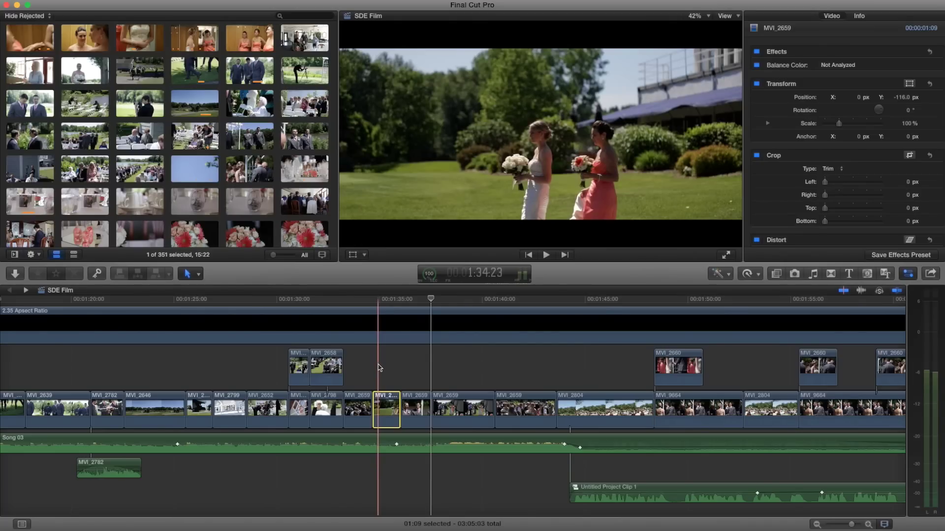
key("space")
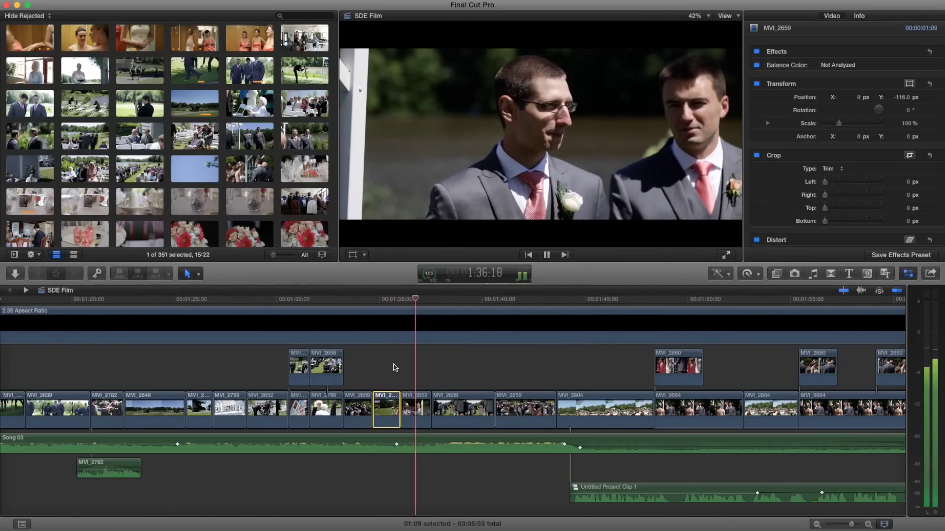
key("space")
Step: Replay the bride's entrance from 1:34:16, and play from the aisle walk at 1:37:13 into the wide ceremony shot MVI_2804
scroll(405, 369, "right", 4)
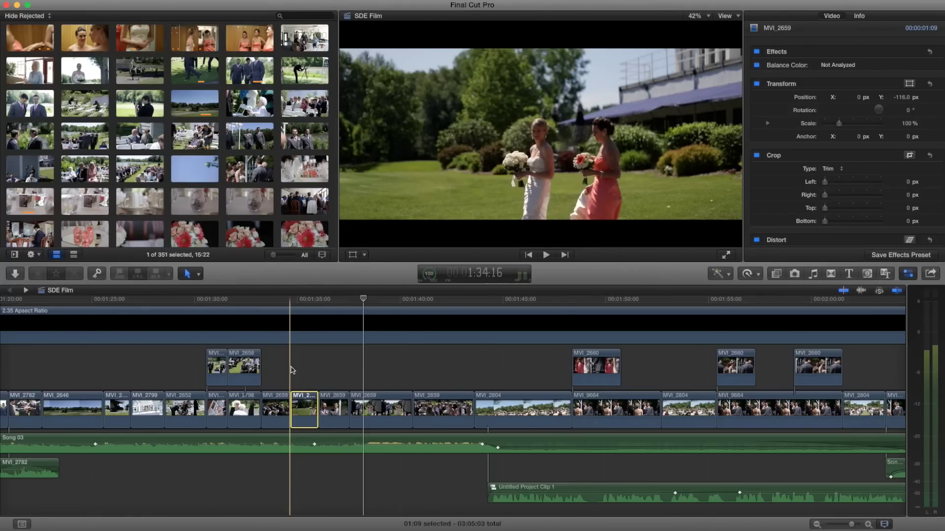
key("space")
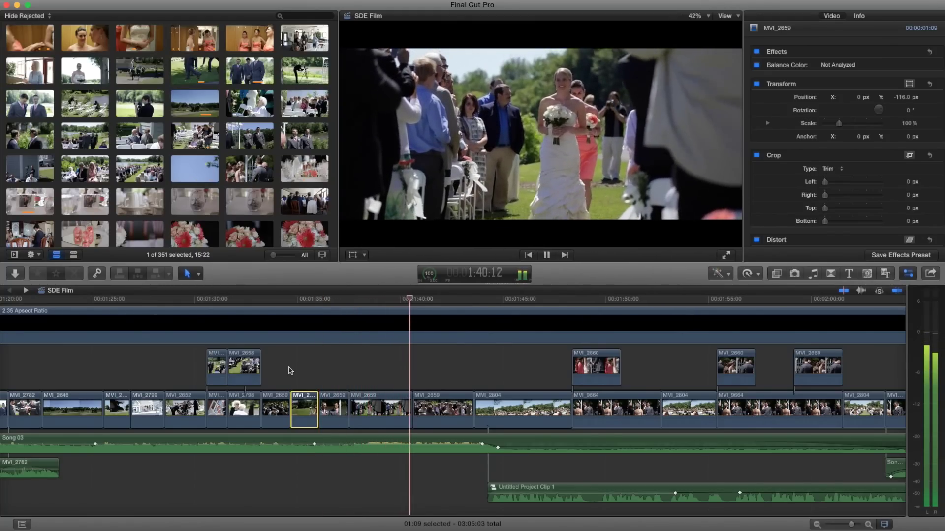
key("space")
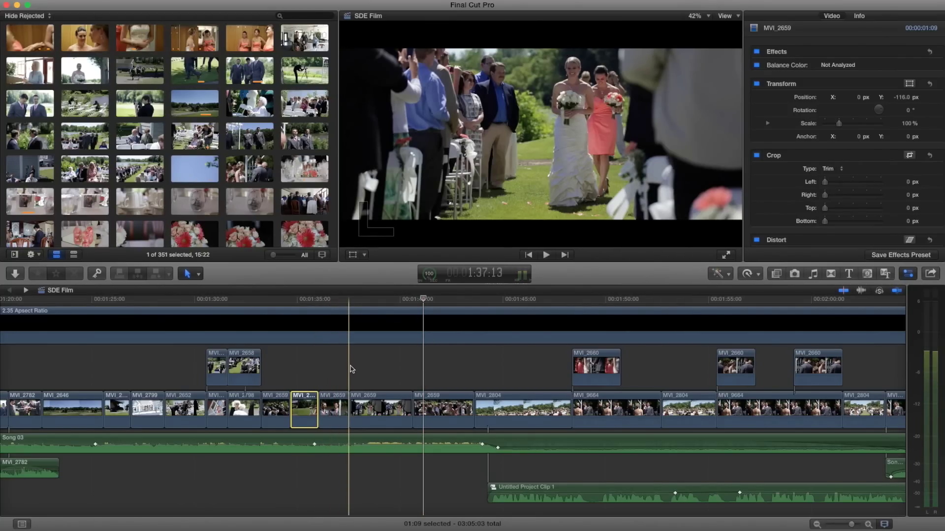
key("space")
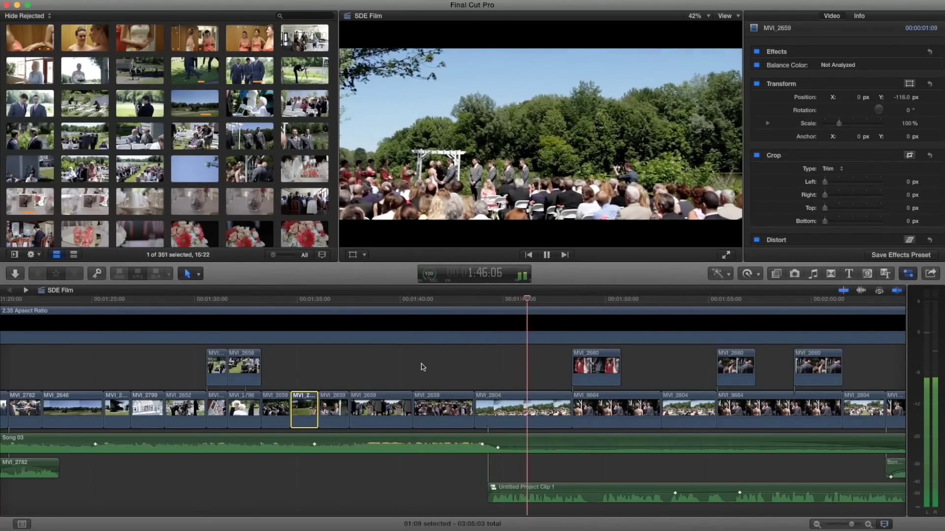
key("space")
Step: Play the wide ceremony shot MVI_2804 from 1:43:15 into the altar close-ups, and return to 1:47:06 to examine the hand-holding cutaway MVI_2660
scroll(433, 372, "right", 10)
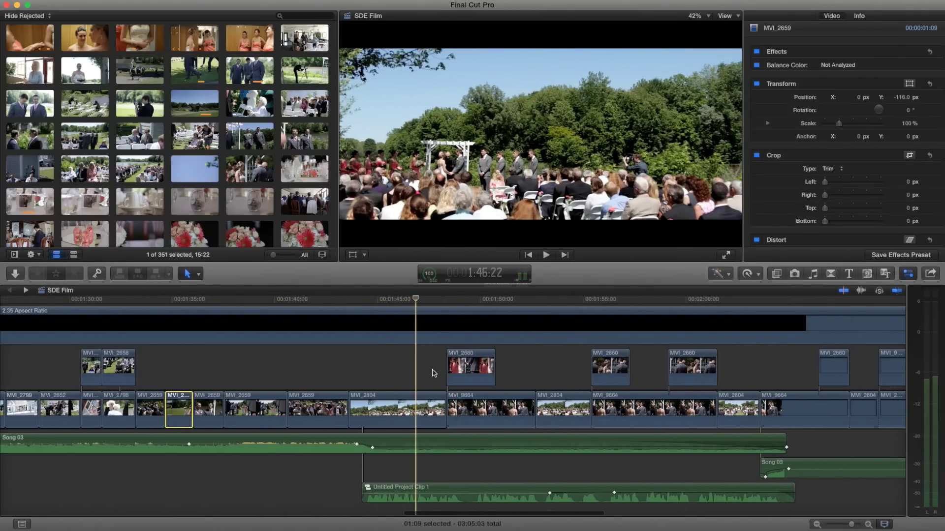
left_click(251, 360)
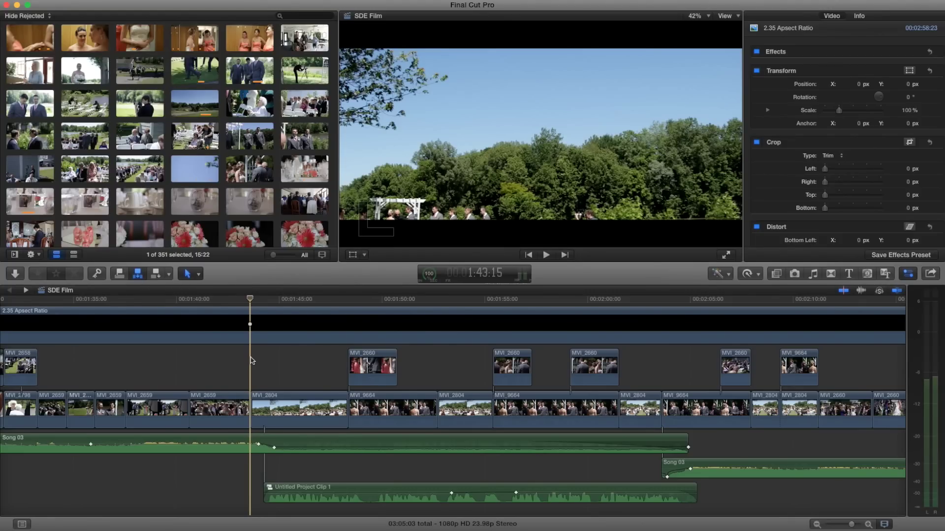
key("space")
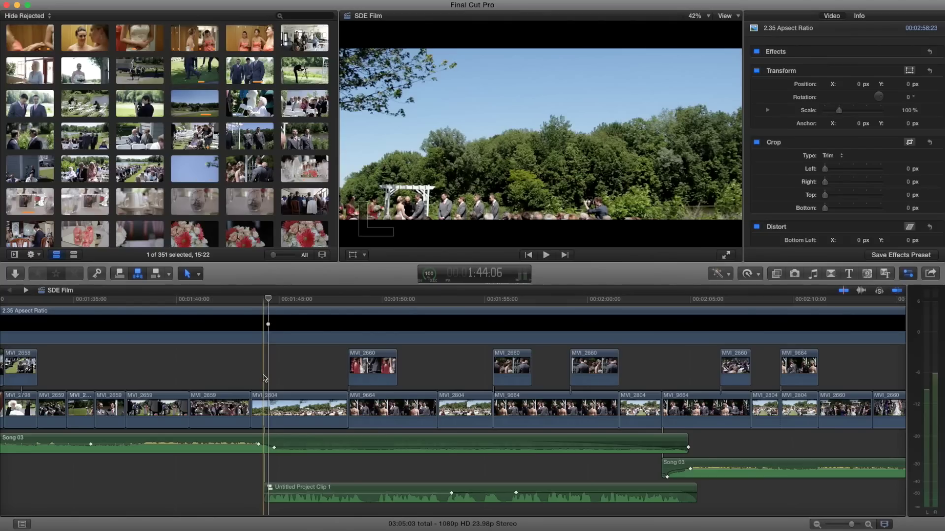
key("space")
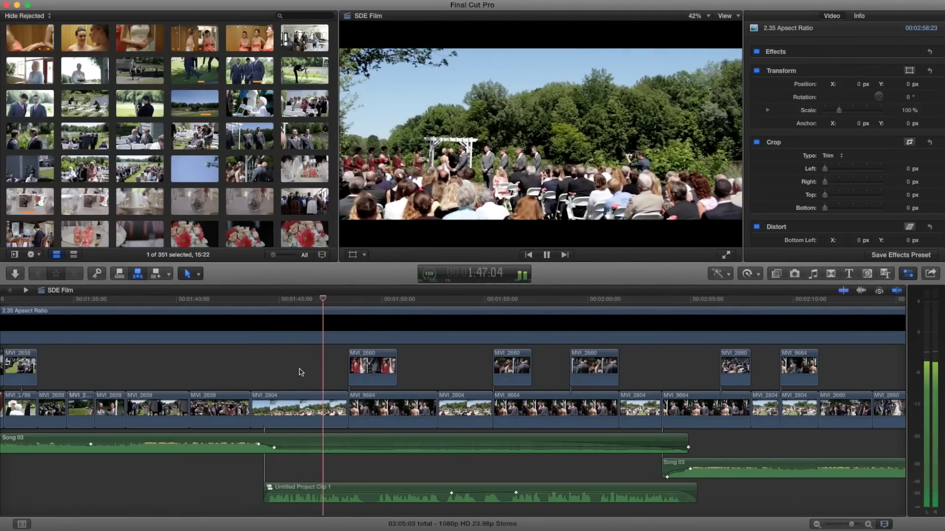
scroll(299, 369, "right", 3)
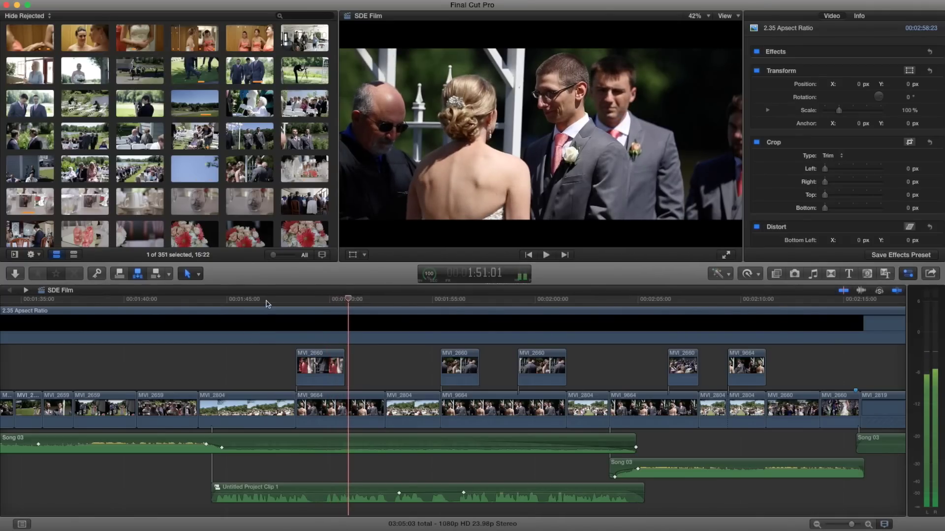
left_click(269, 301)
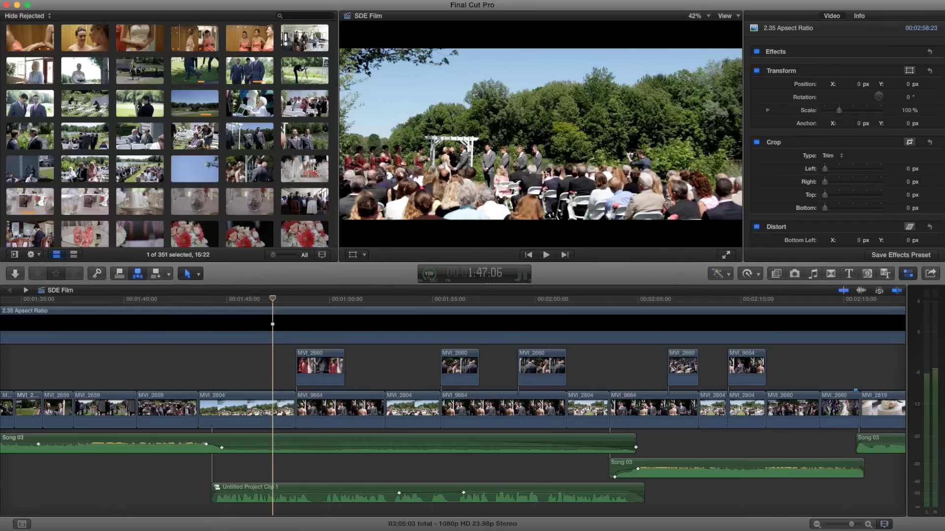
left_click(299, 183)
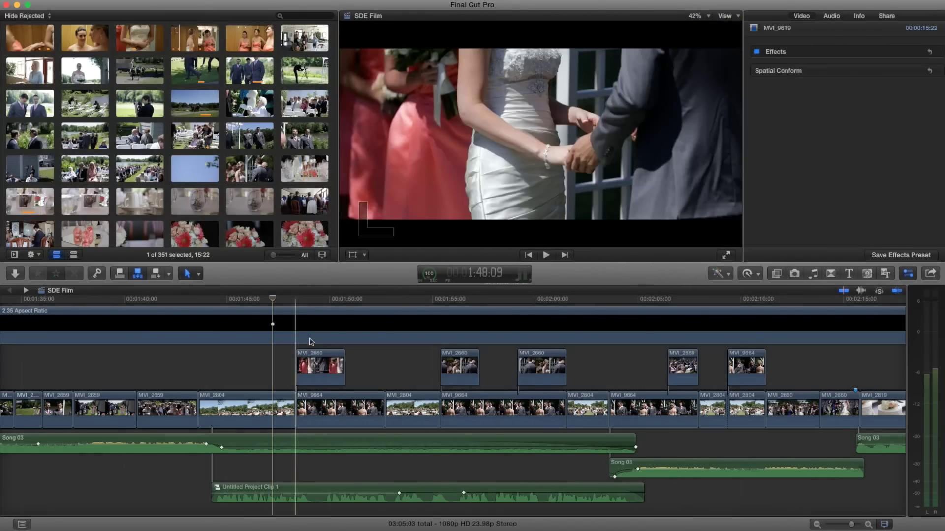
Step: Park the playhead at 1:47:05 and play the browser source clip MVI_2660 to examine its footage
left_click(273, 306)
left_click(274, 302)
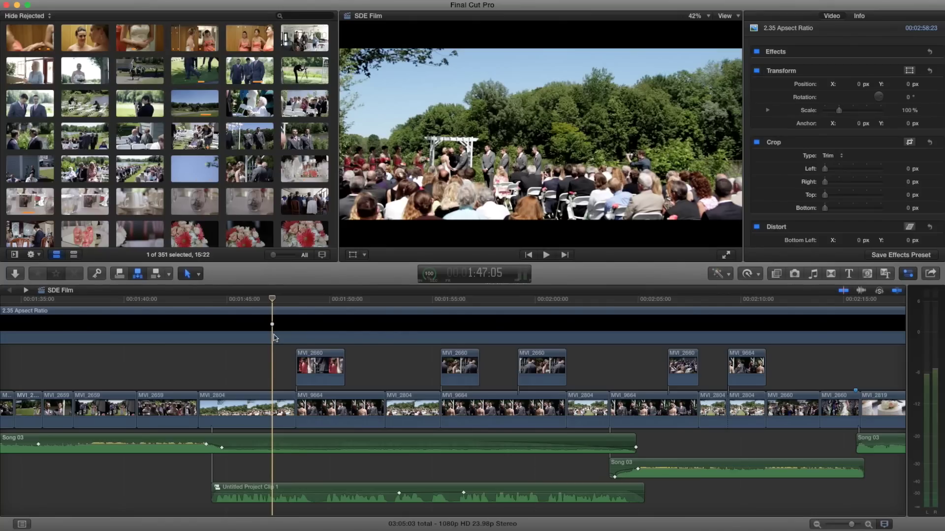
left_click(207, 168)
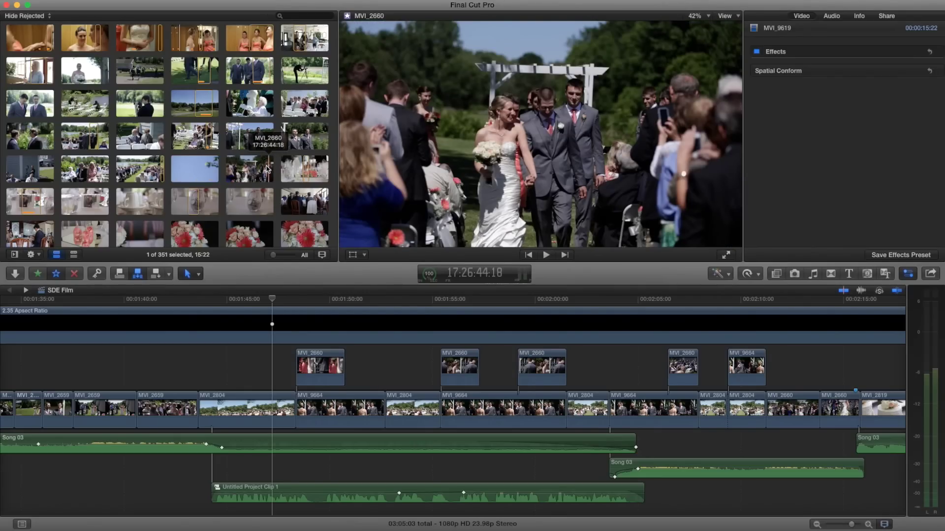
key("space")
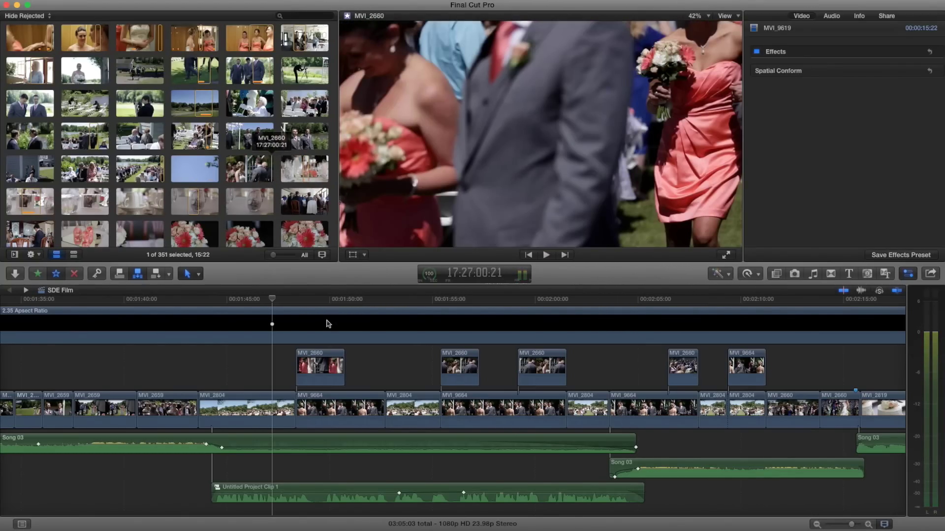
Step: Play the ceremony sequence from the wide shot at 1:46:13 through the altar close-ups to the kiss at 2:05:15
left_click(282, 320)
left_click(259, 299)
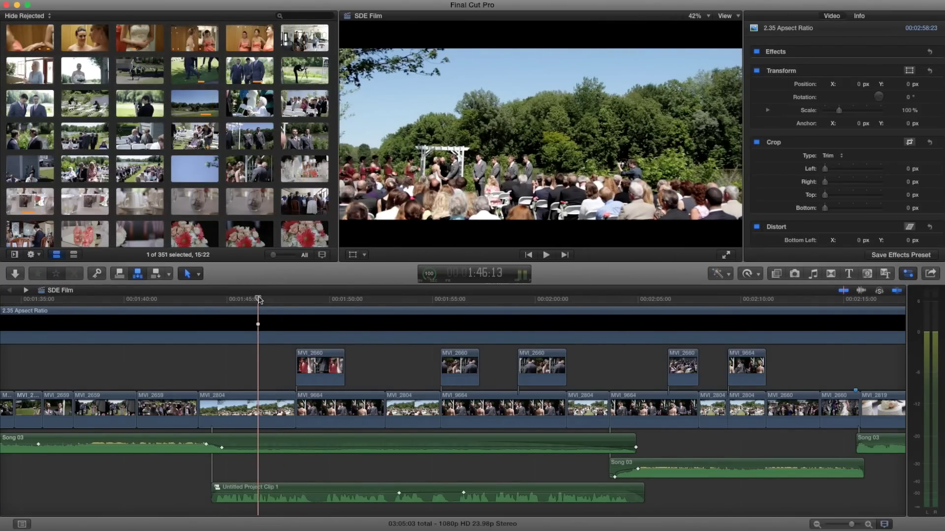
key("space")
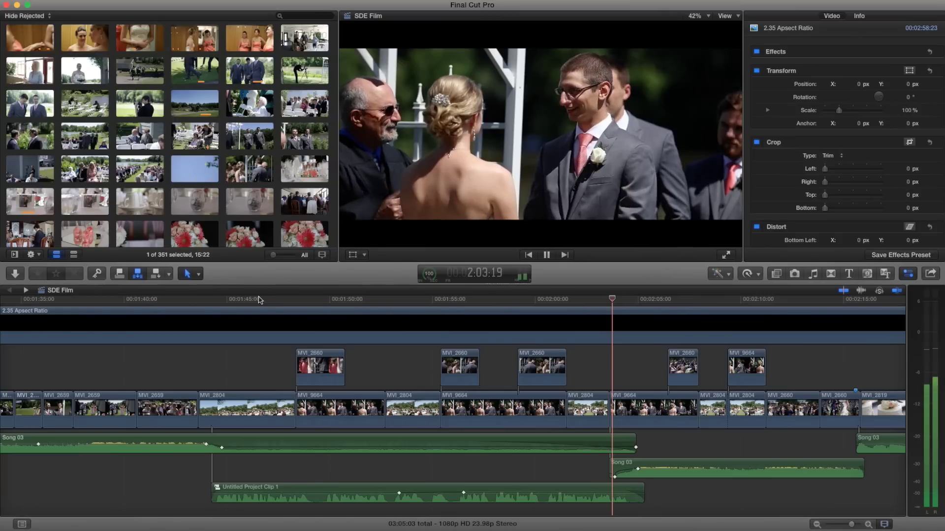
key("space")
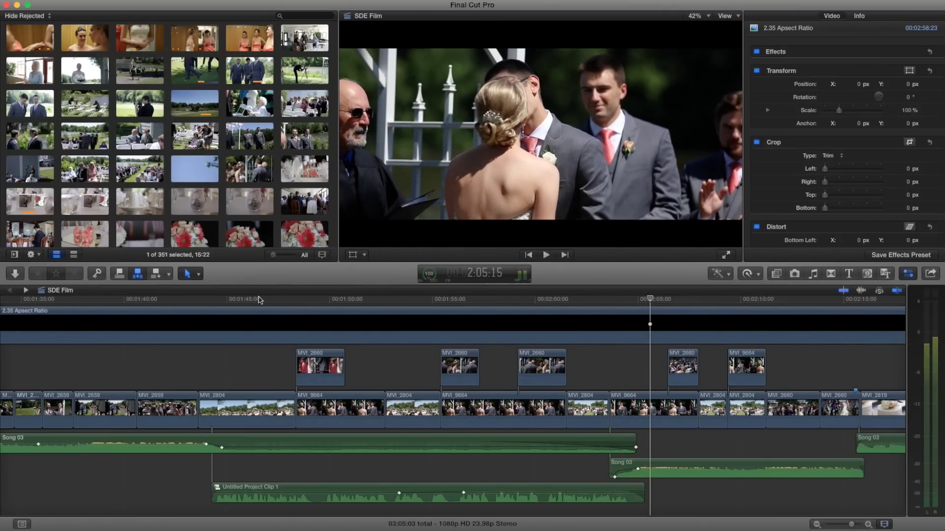
Step: Select the wide shot MVI_2804 at 2:02:14, compare it with and without Color Correction 1, and review its remaining video settings
scroll(248, 316, "right", 6)
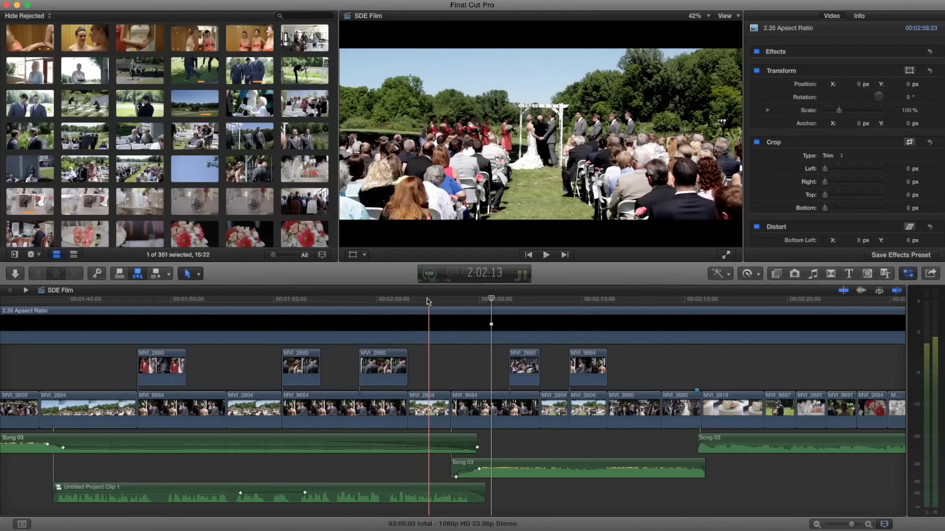
left_click(427, 301)
left_click(433, 407)
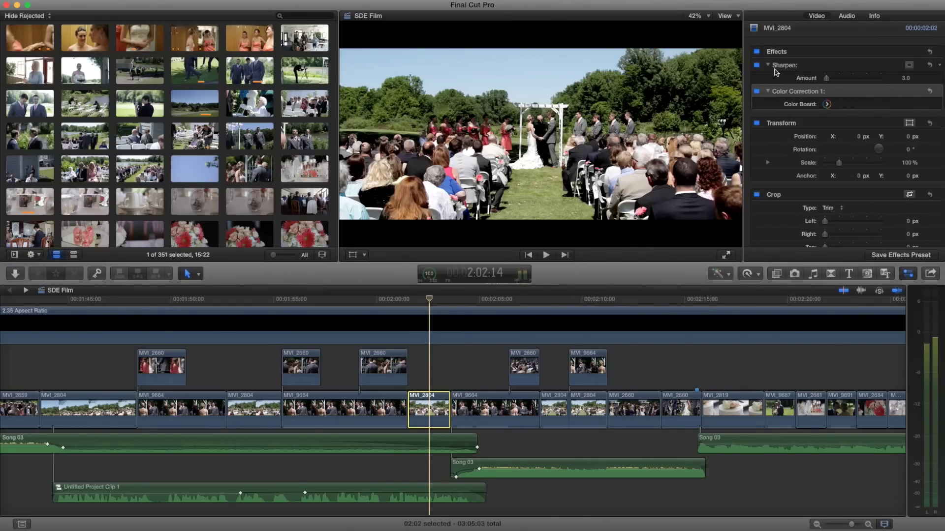
left_click(757, 91)
left_click(757, 92)
left_click(757, 91)
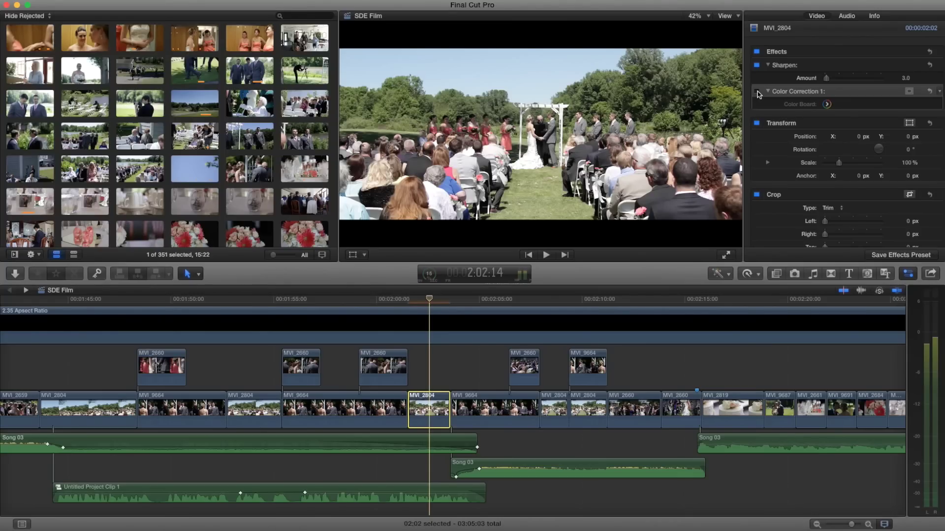
left_click(757, 91)
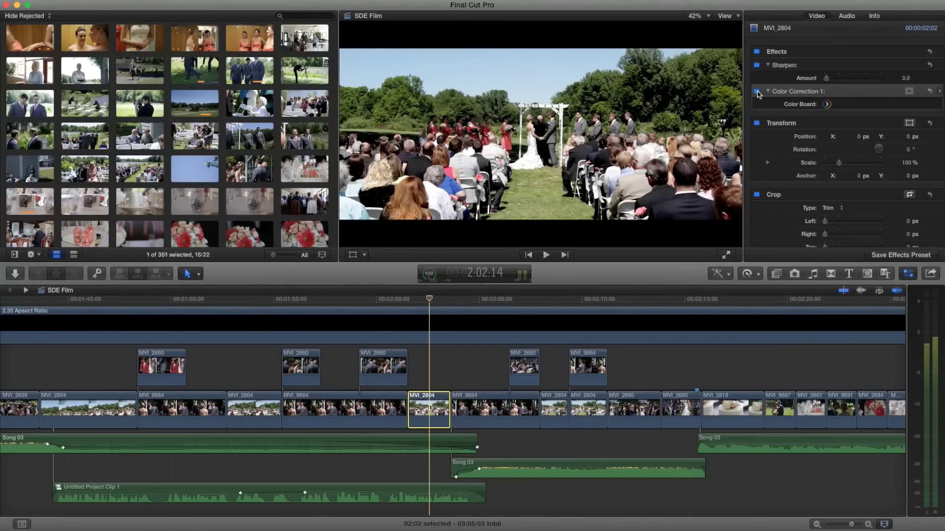
left_click(757, 92)
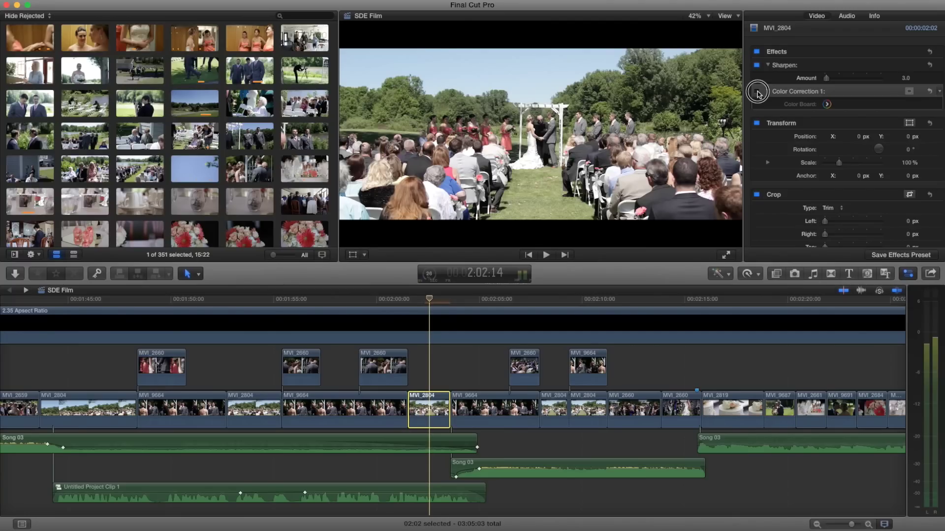
left_click(757, 92)
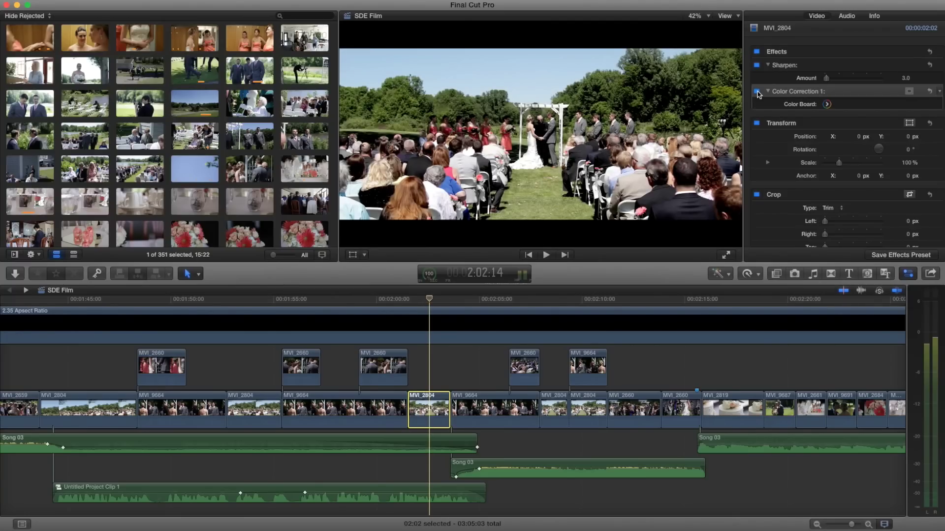
left_click(757, 91)
left_click(757, 92)
left_click(757, 92)
left_click(757, 92)
scroll(775, 182, "down", 10)
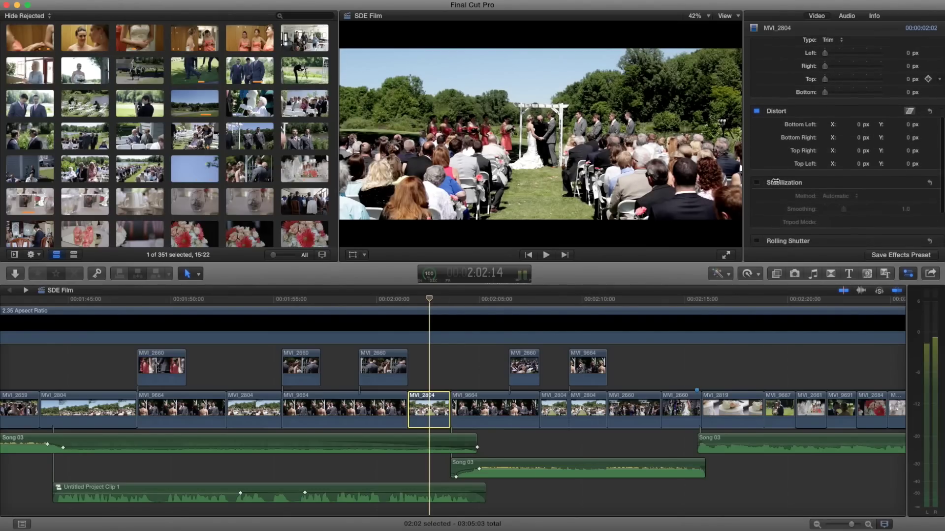
scroll(775, 182, "up", 10)
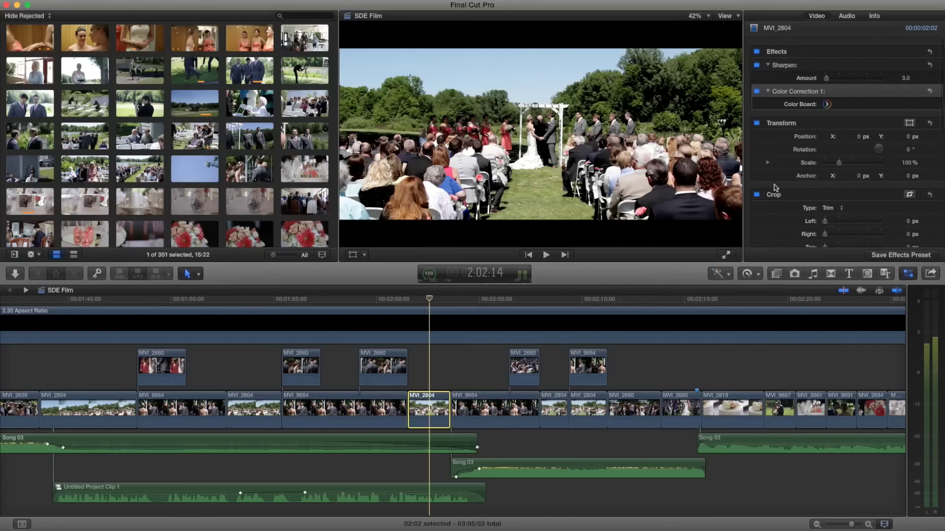
Step: Select the wide shot MVI_2804 at 1:53:22 and compare it with Color Correction 1 off and on
left_click(251, 311)
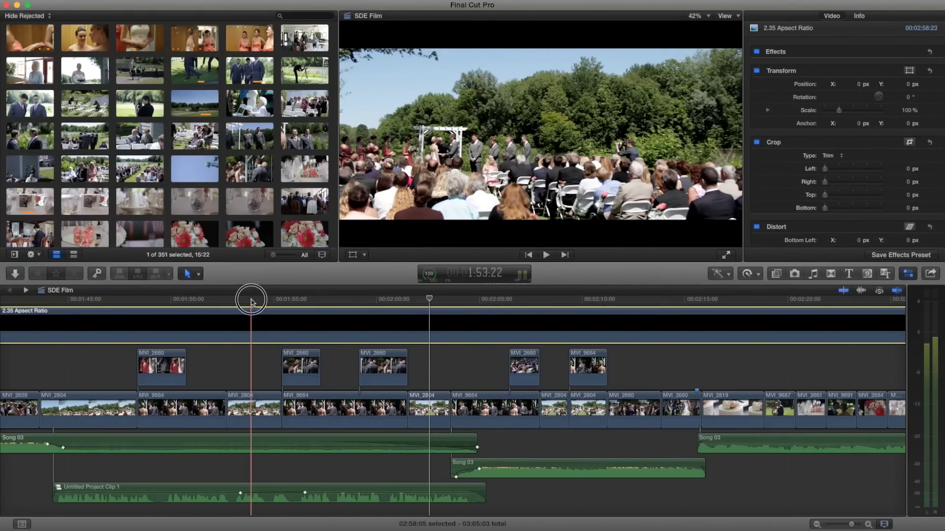
left_click(254, 400)
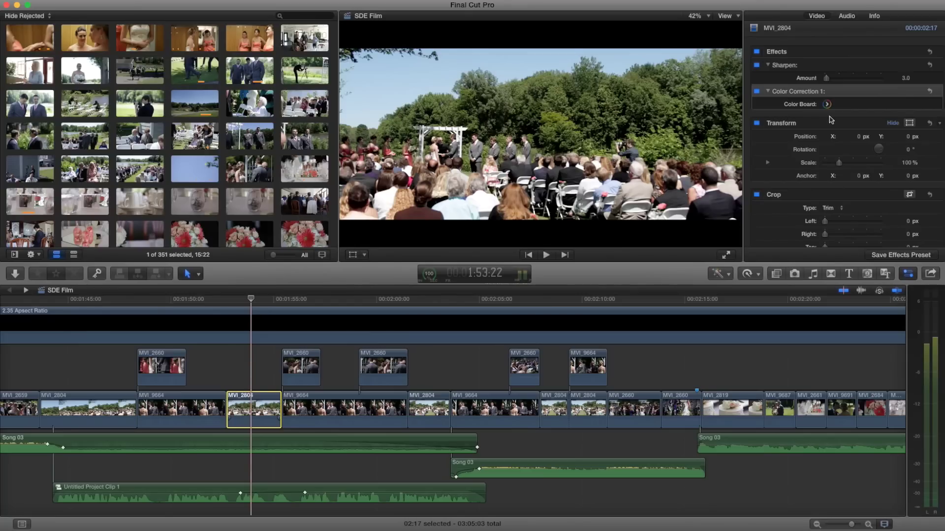
left_click(756, 93)
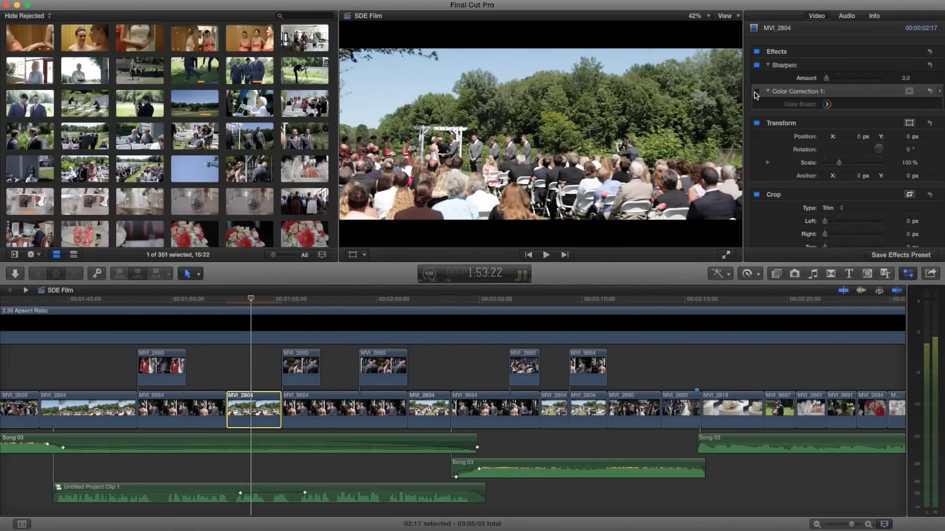
left_click(756, 92)
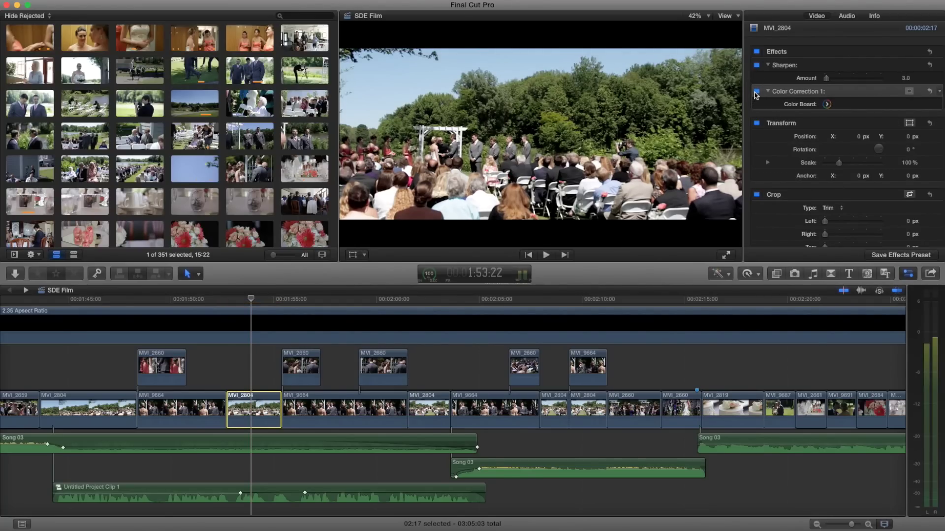
Step: Select the opening wide ceremony shot MVI_2804 at 1:47:00 and check the effect of its Color Correction 1
left_click(109, 299)
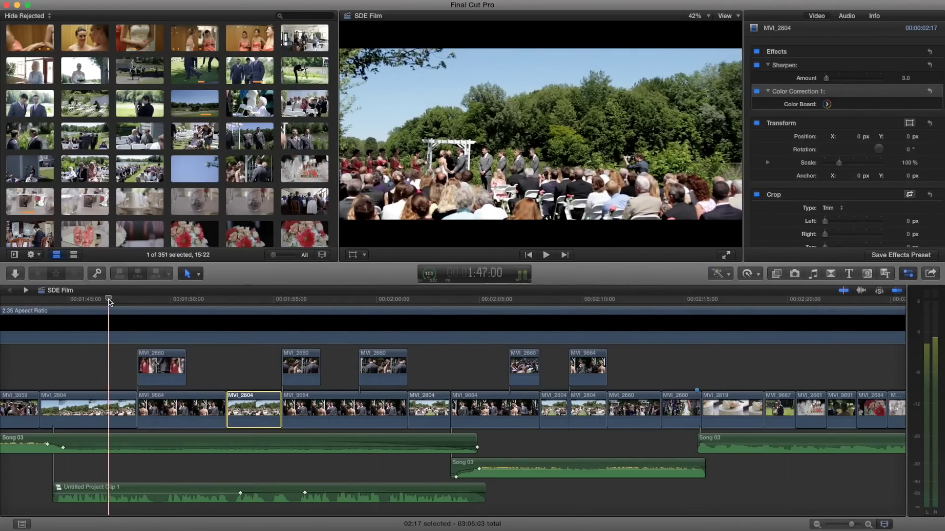
left_click(135, 396)
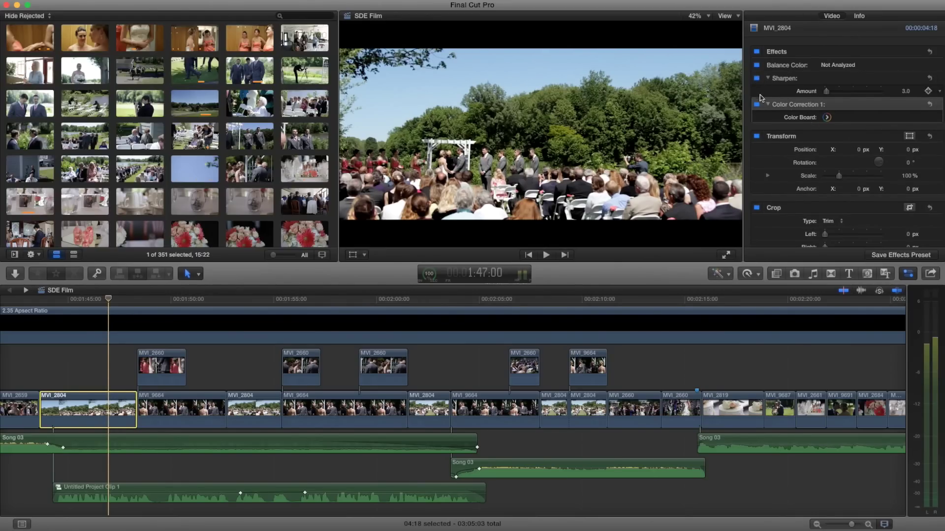
left_click(757, 105)
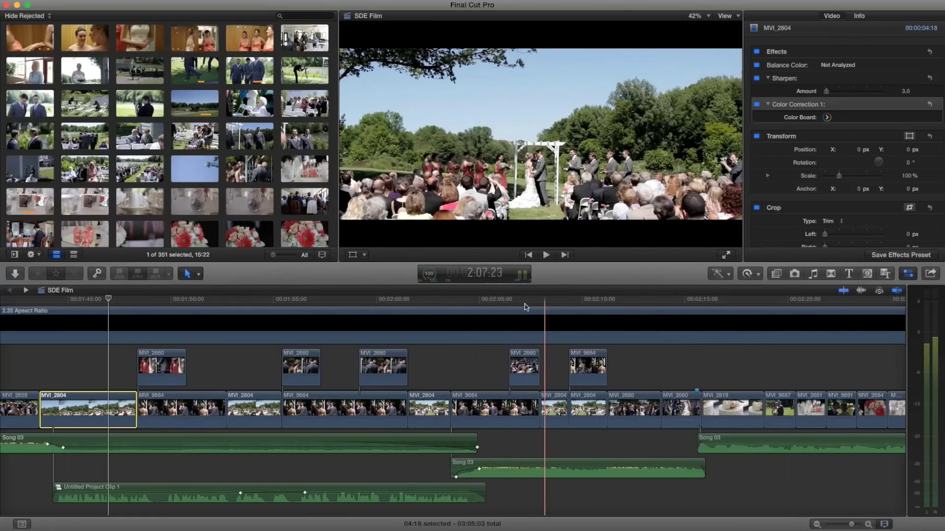
Step: Play the kiss from 2:05:15, and replay from 2:01:22 through the Song 03 audio overlap into the couple's walk back up the aisle
left_click(491, 300)
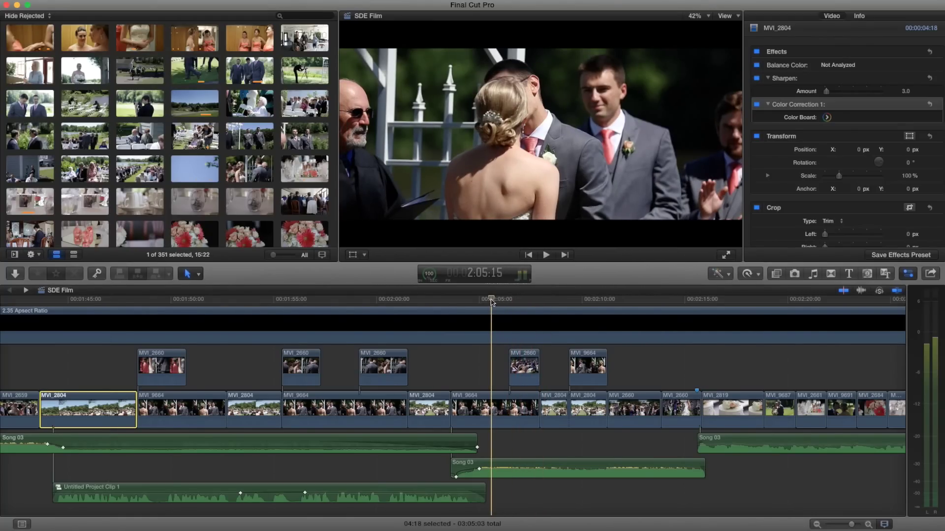
key("space")
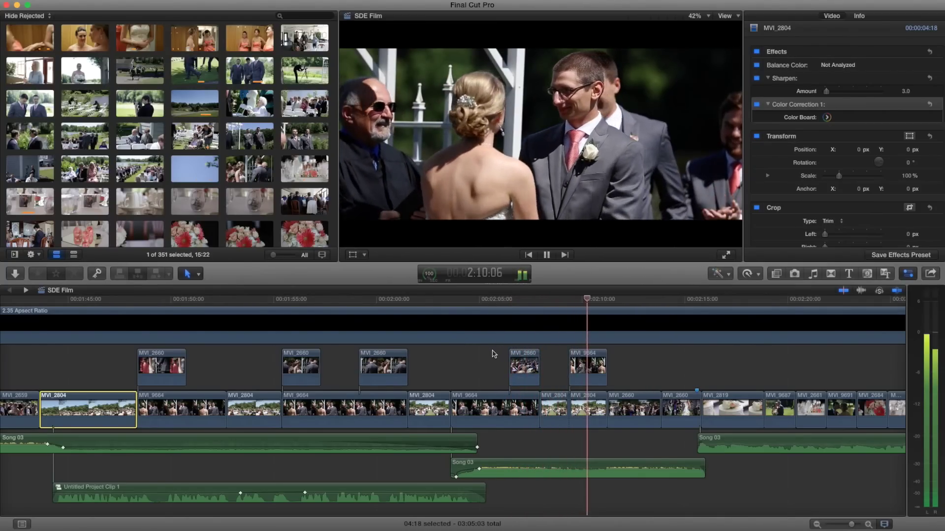
left_click(416, 301)
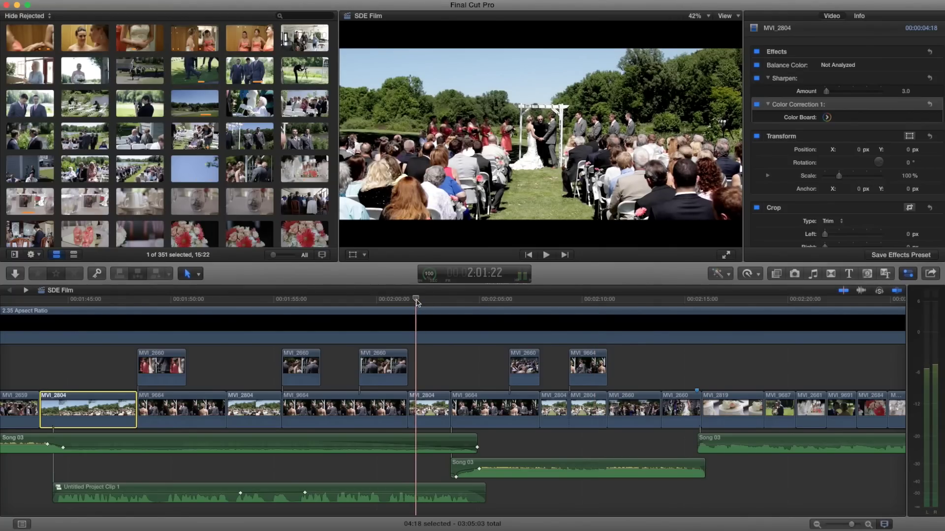
key("space")
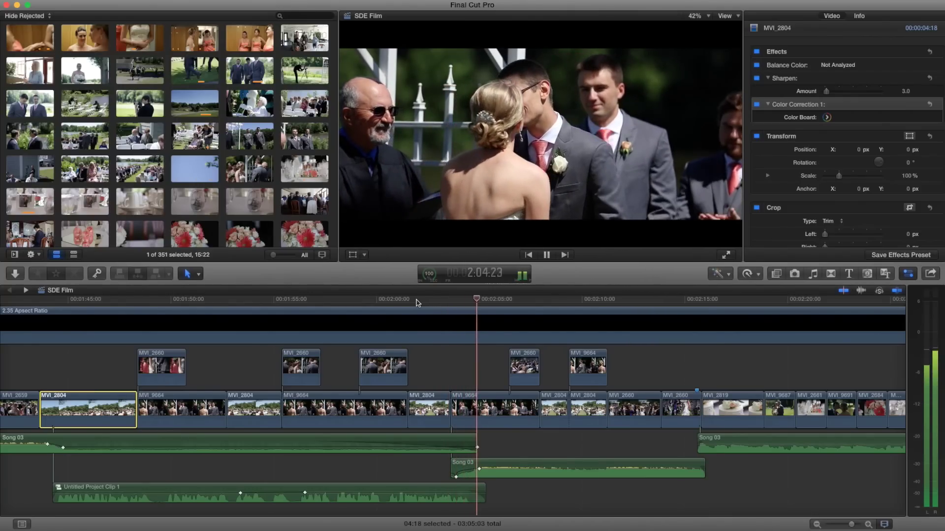
left_click_drag(456, 476, 457, 474)
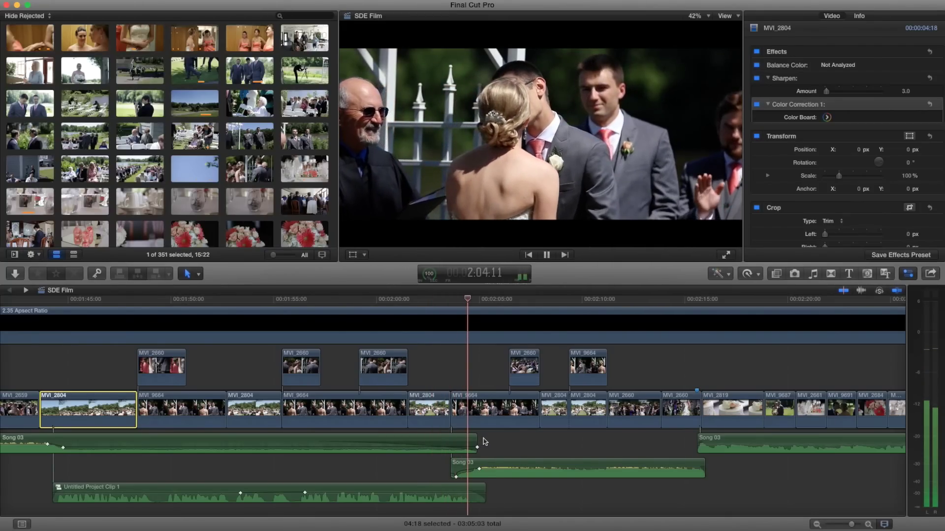
scroll(485, 442, "right", 5)
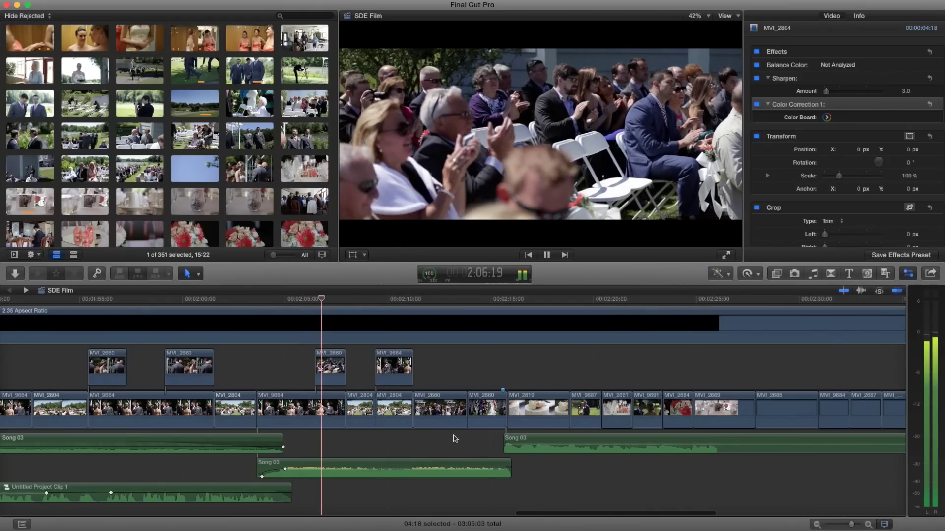
scroll(433, 437, "right", 2)
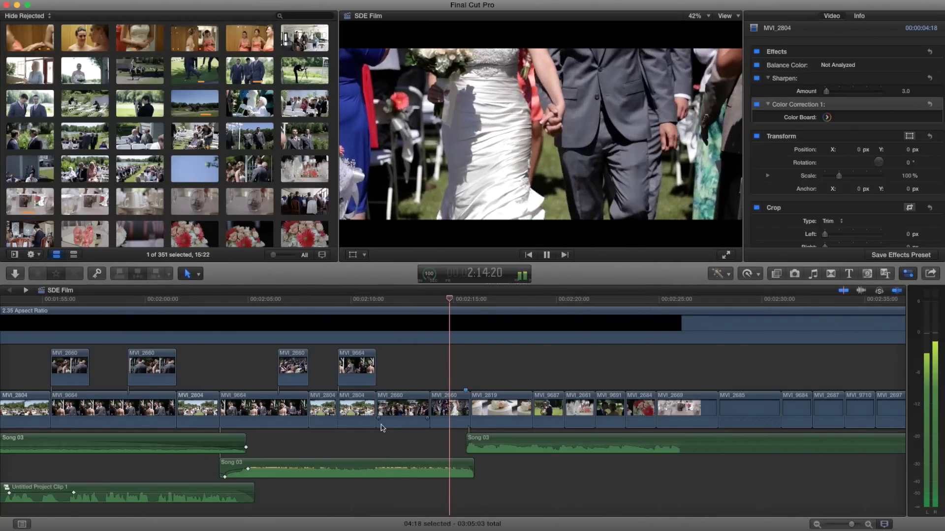
Step: Replay from the altar cutaway MVI_9664 at 2:09:22 through the couple's exit into the cake shot
key("space")
left_click(349, 301)
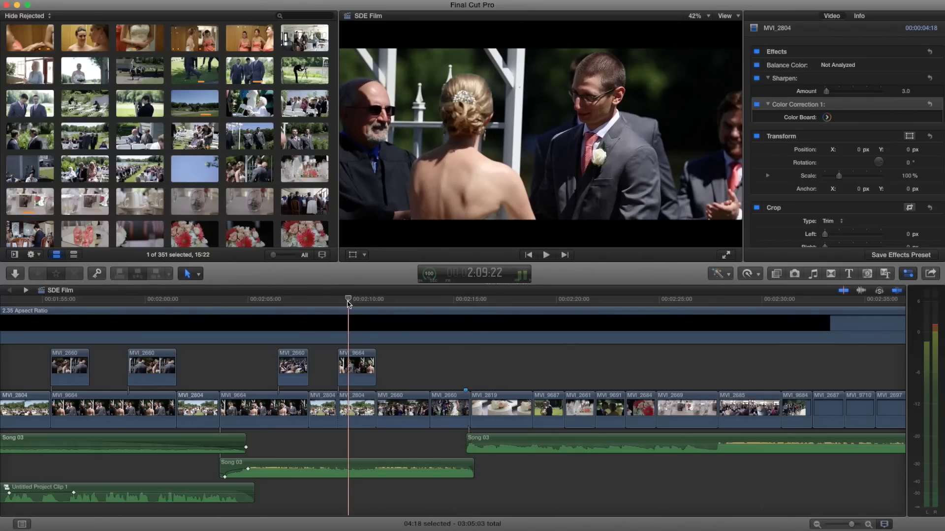
key("space")
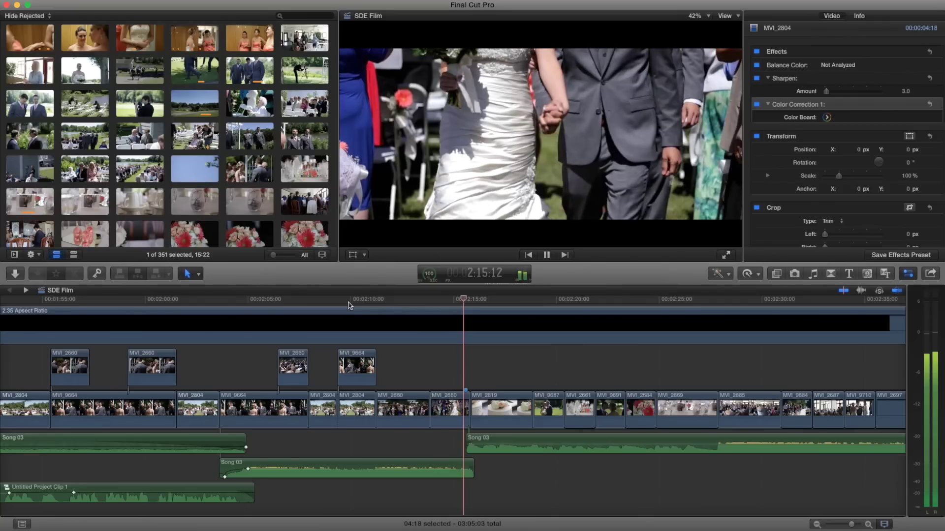
key("space")
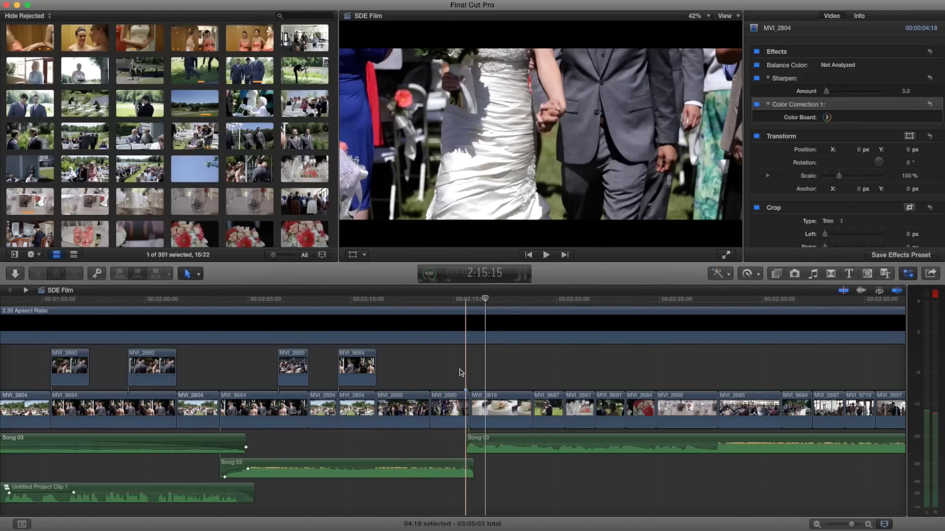
Step: Play the reception details from the cake shot MVI_2819 to the couple's kiss, and recheck the picture and music cut near 2:15:20
scroll(442, 372, "right", 8)
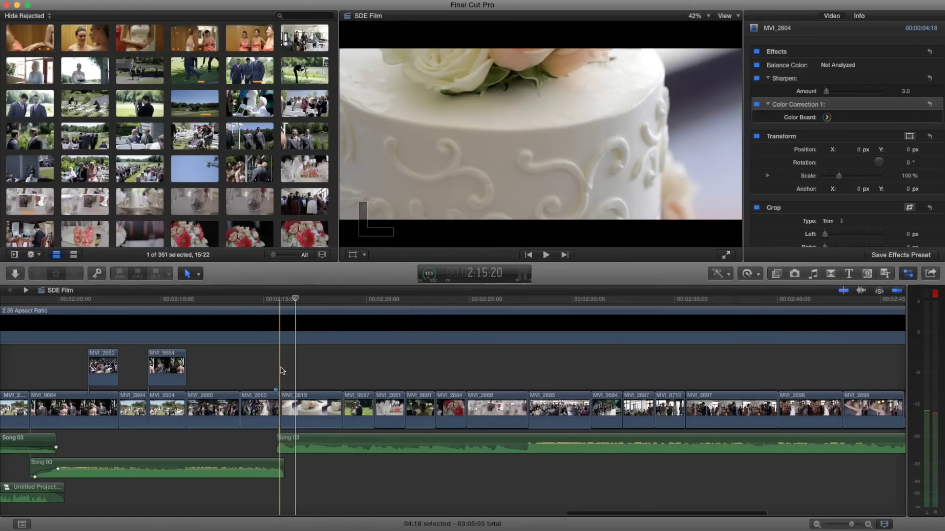
key("space")
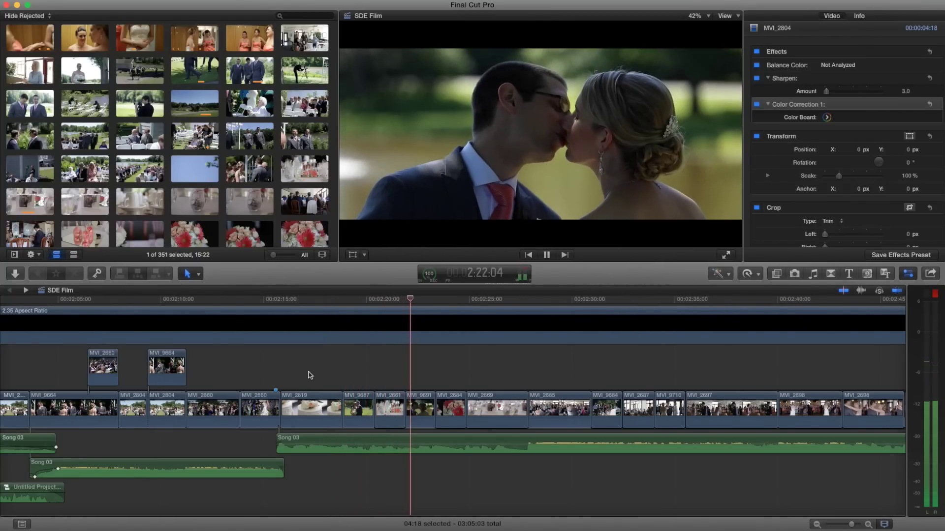
key("space")
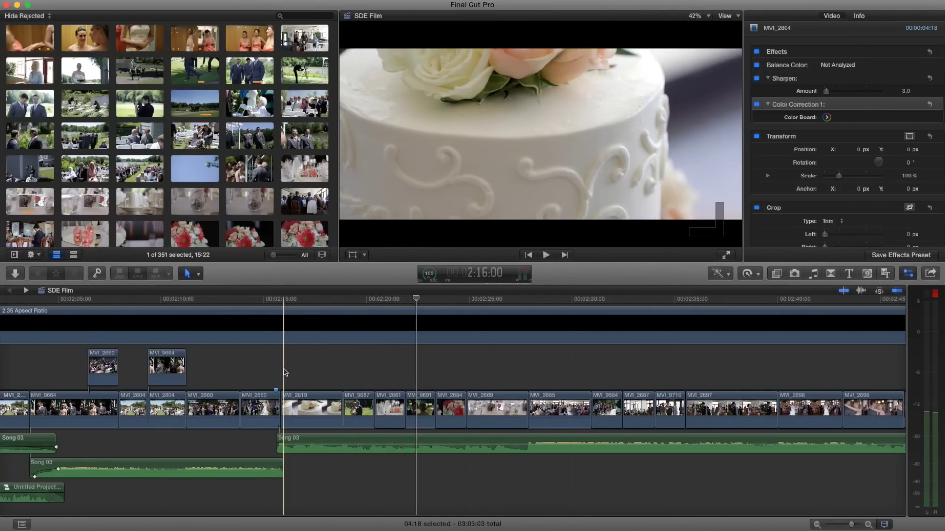
scroll(284, 372, "right", 4)
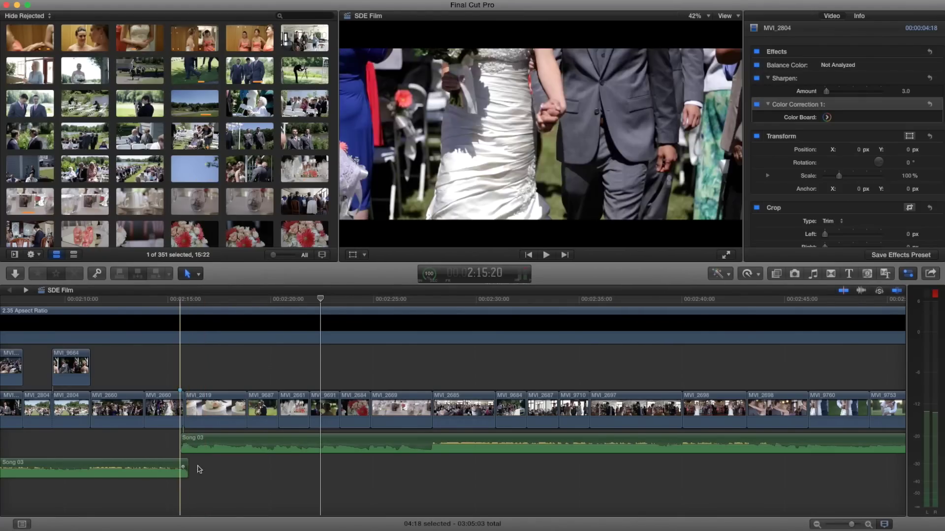
Step: Try extending the outgoing Song 03 about 5 s and disabling the incoming Song 03, play the transition, and undo both changes
key("space")
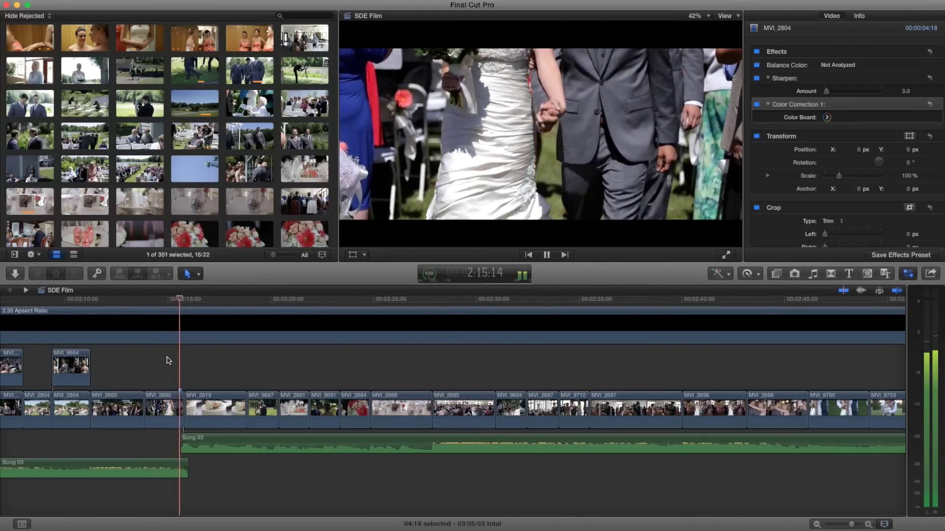
left_click(186, 464)
left_click_drag(186, 464, 297, 465)
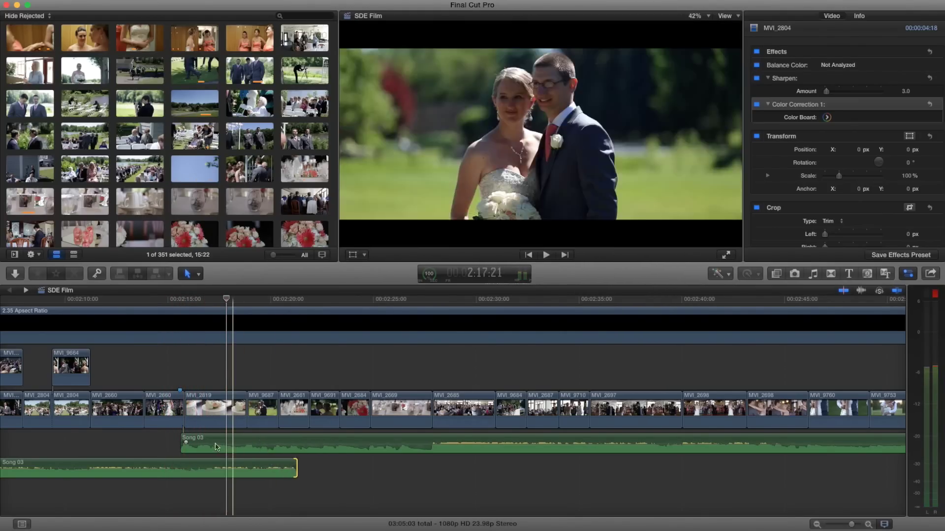
left_click(215, 443)
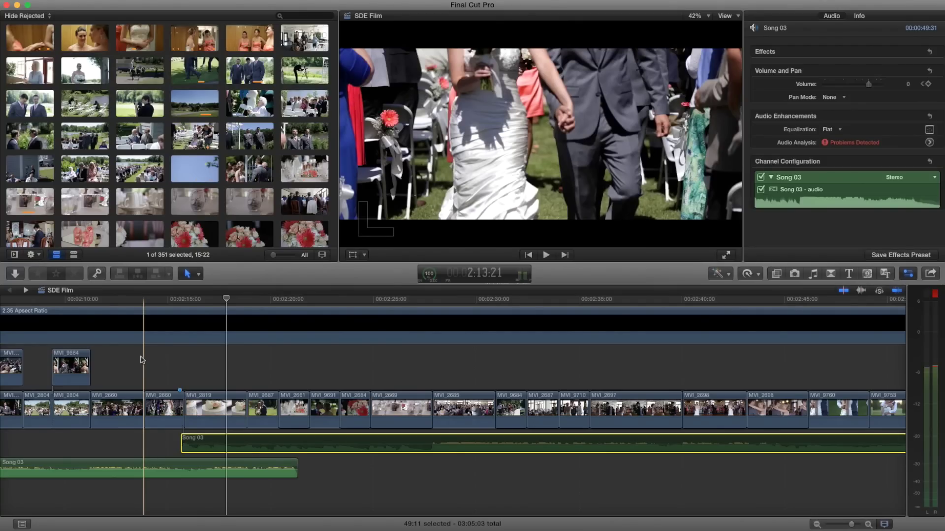
key("space")
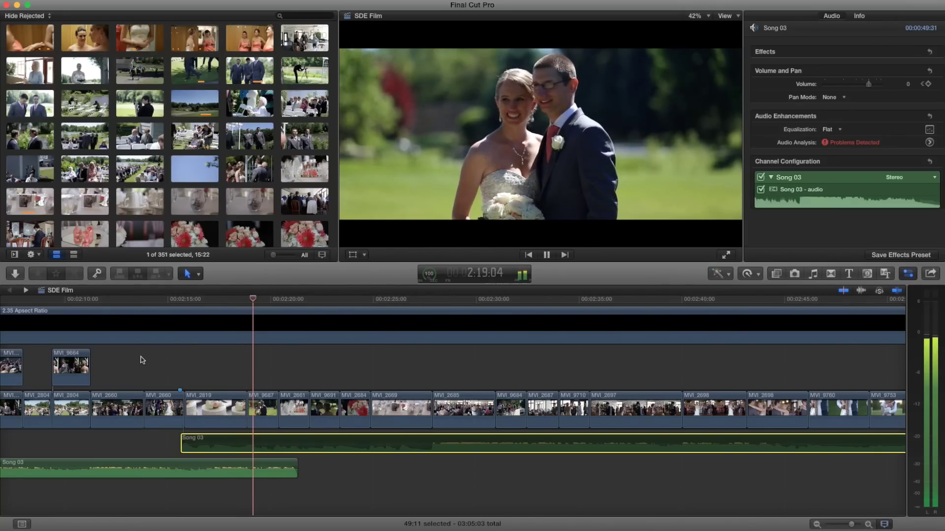
key("space")
key("super+z")
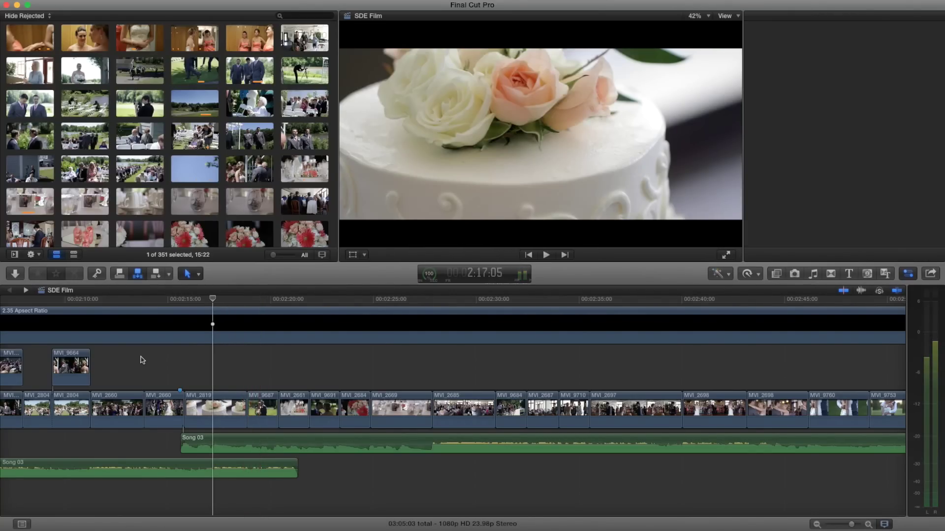
key("super+z")
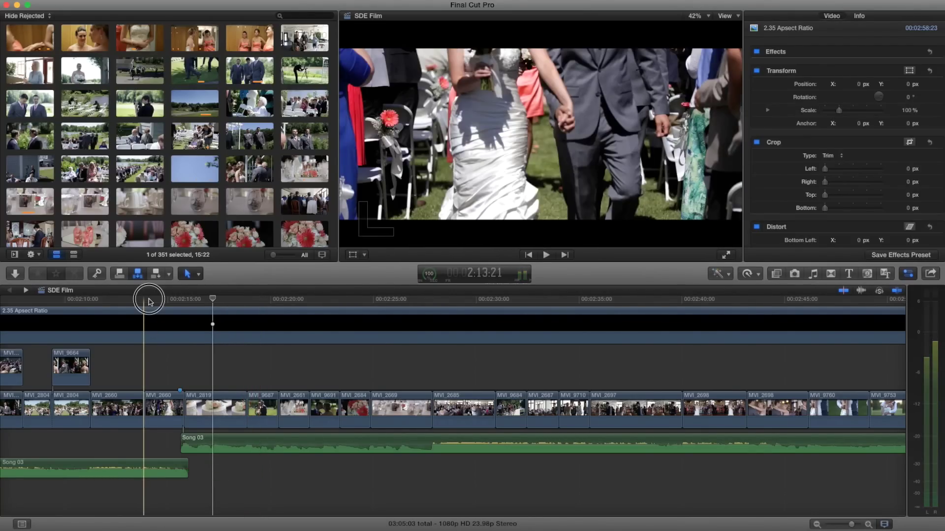
Step: Replay the Song 03 change from the aisle walk at about 2:14 into the cake shot and look over the timeline through the closing title
left_click(149, 301)
key("space")
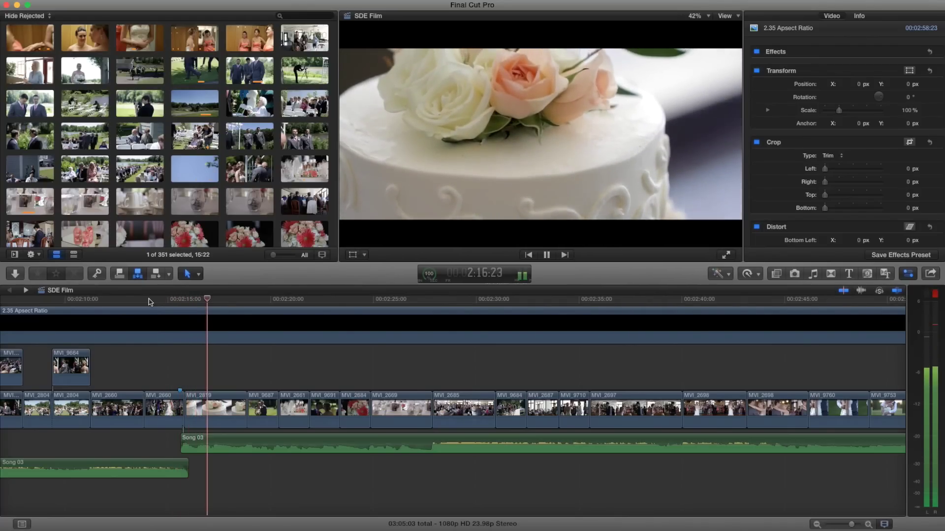
key("space")
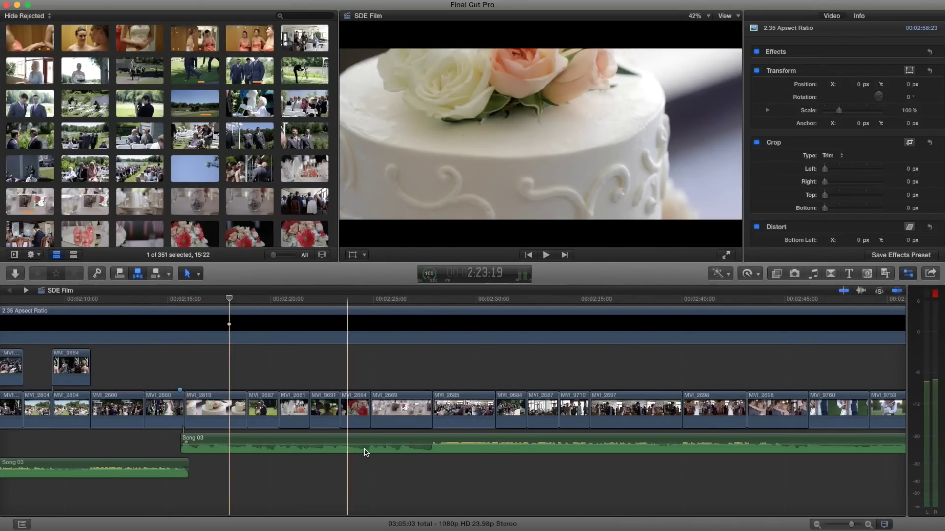
key("z")
left_click(394, 461, "alt")
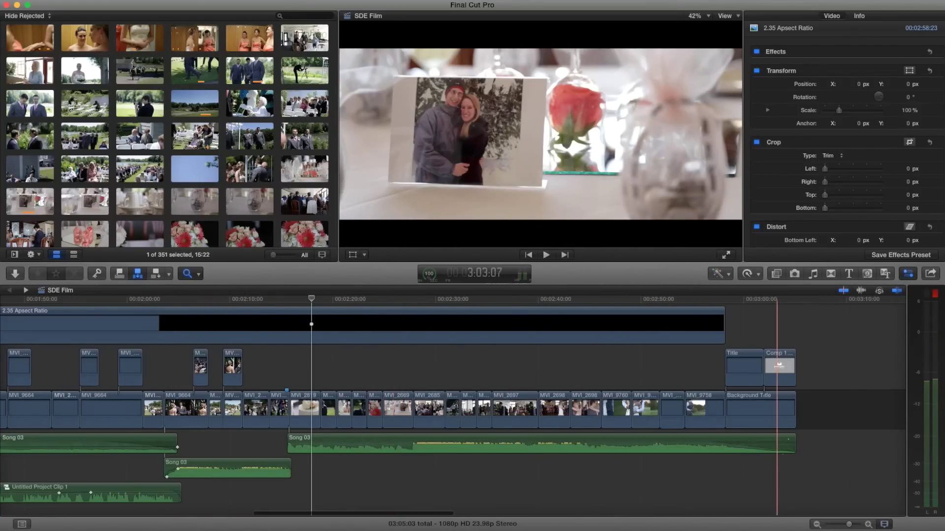
key("a")
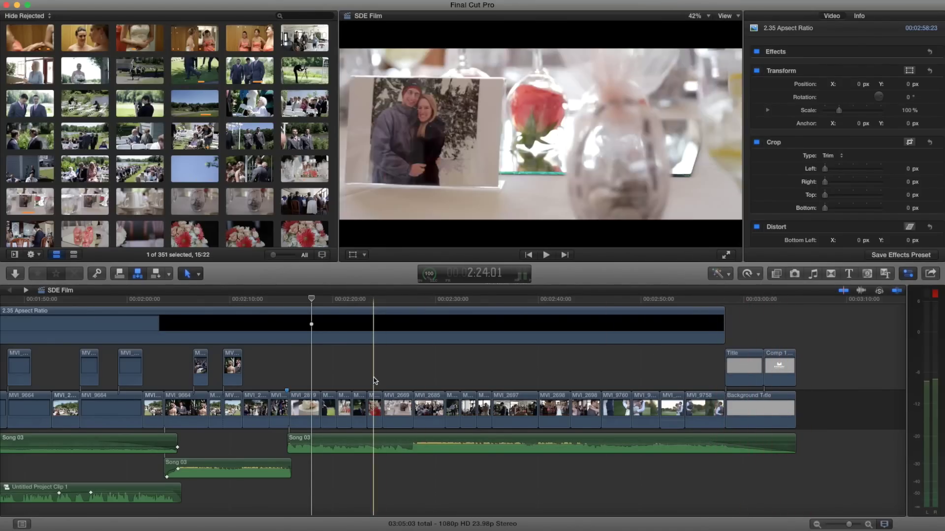
key("z")
left_click(316, 377)
key("a")
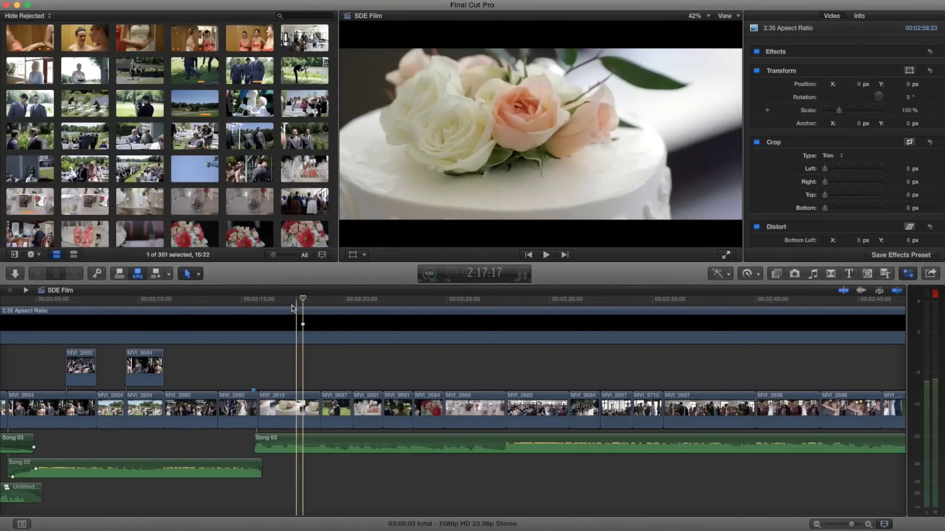
Step: Select the cake shot MVI_2819 at 2:17:06 and compare it with and without Balance Color, Color Correction 1 and all its effects
left_click(288, 302)
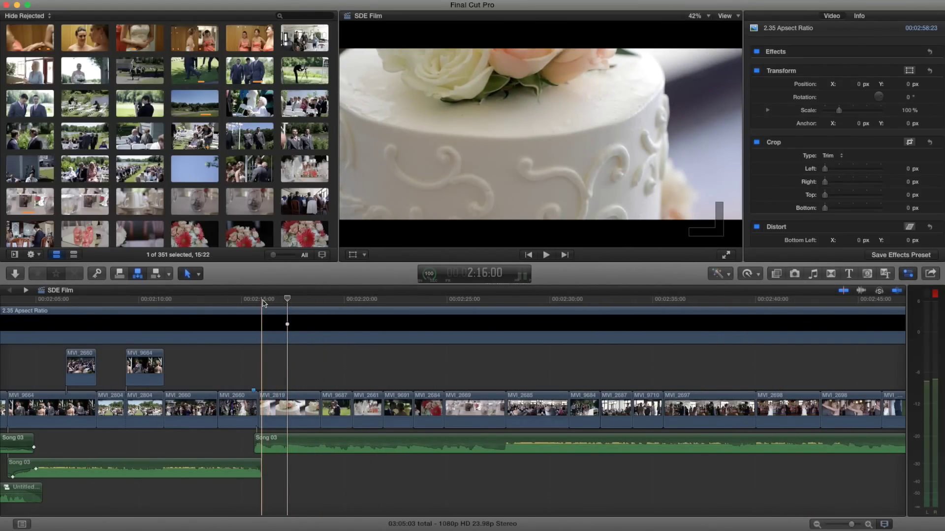
left_click(290, 413)
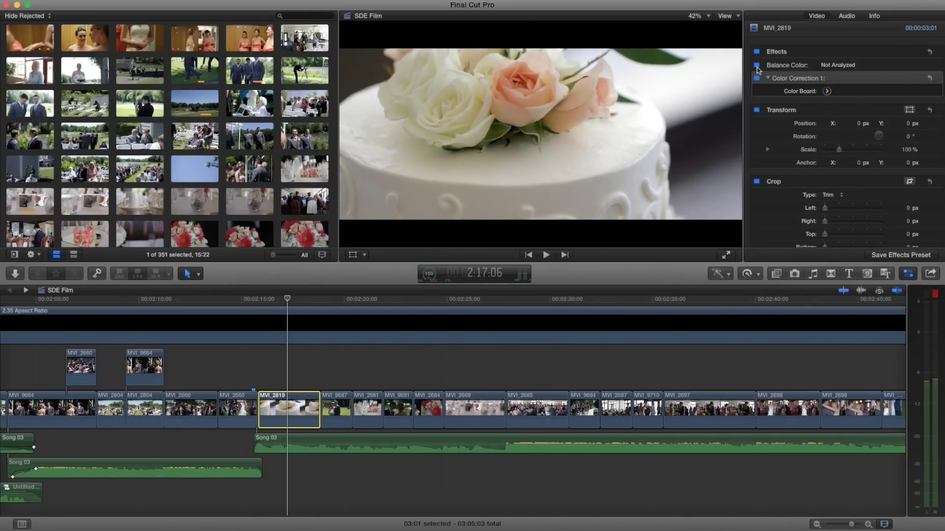
left_click(757, 65)
left_click(757, 66)
left_click(757, 78)
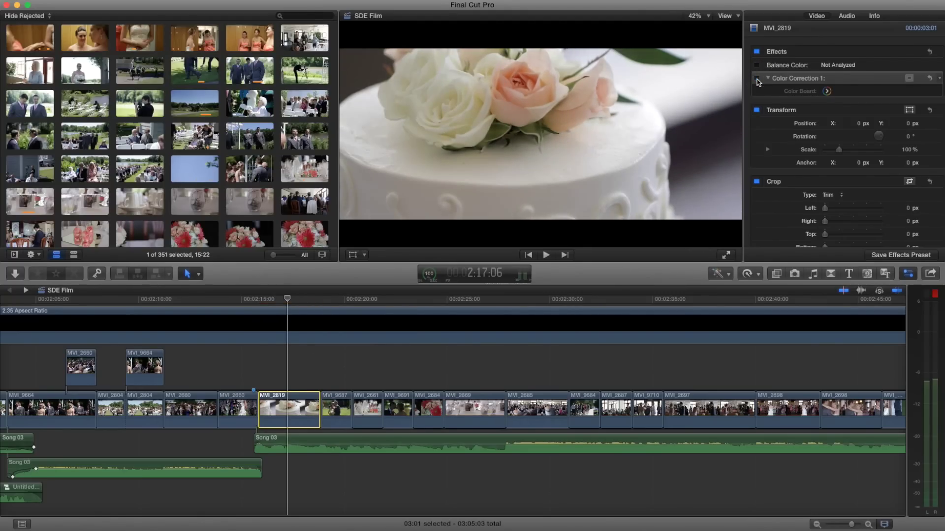
left_click(757, 78)
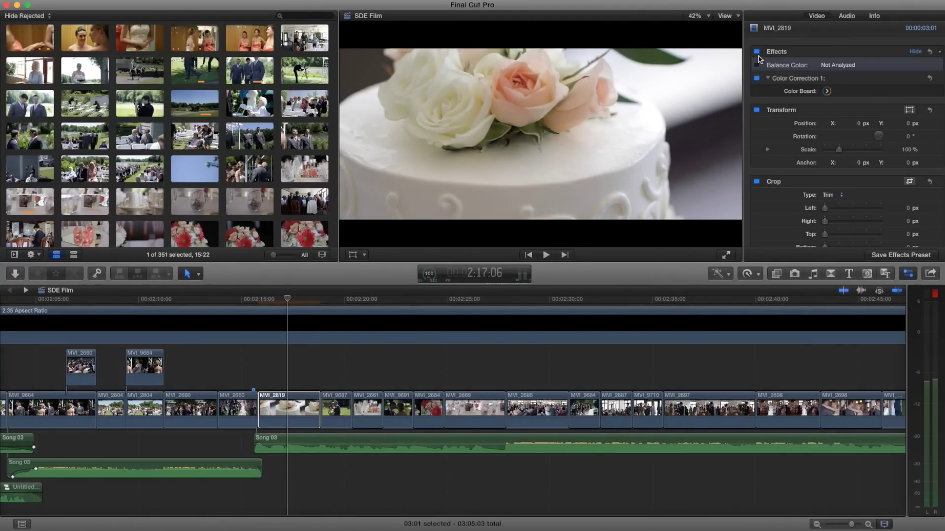
left_click(756, 65)
left_click(757, 52)
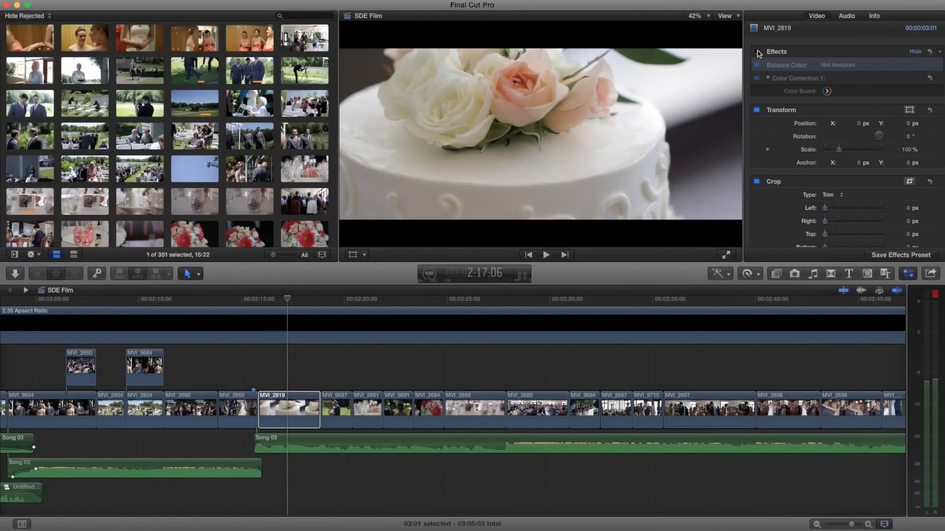
left_click(757, 51)
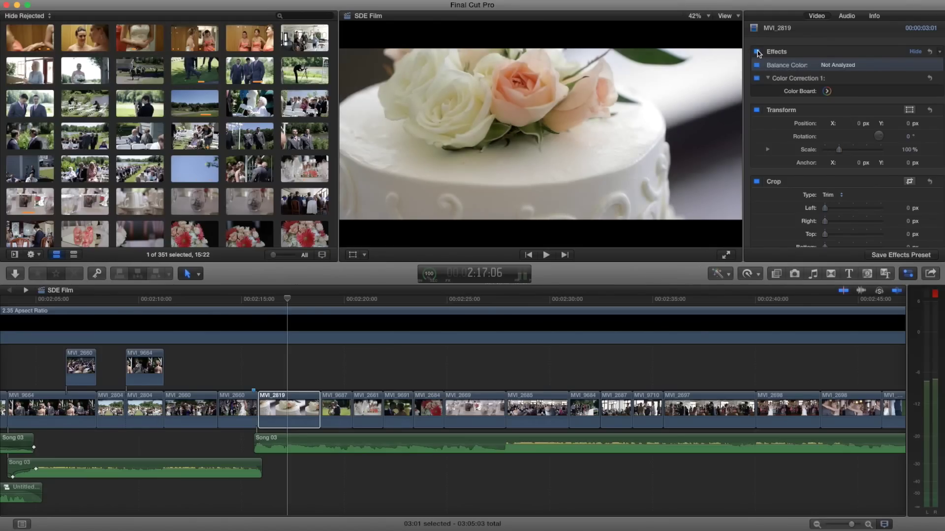
left_click(756, 52)
left_click(756, 52)
Step: Play from the cake shot into the couple's portrait MVI_9687, select that clip, and replay it from 2:18:21 into the table details
key("space")
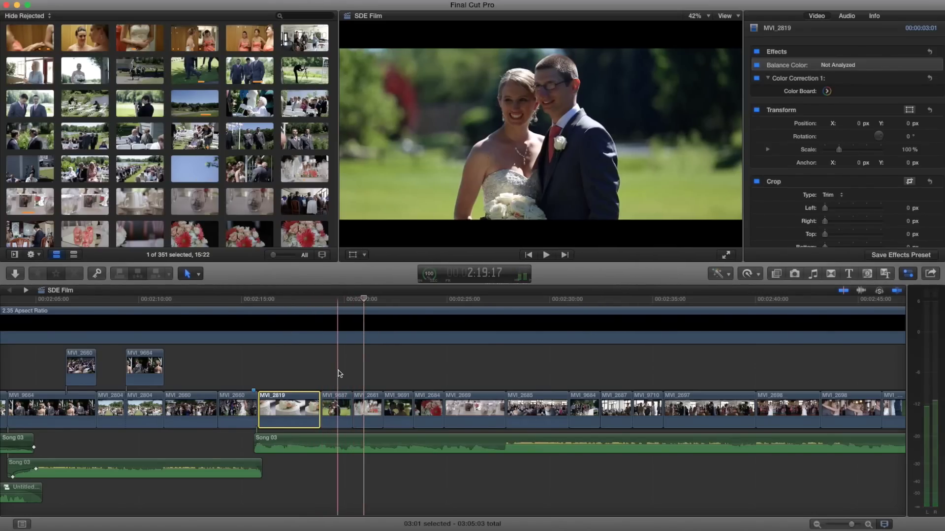
left_click(338, 374)
left_click(337, 401)
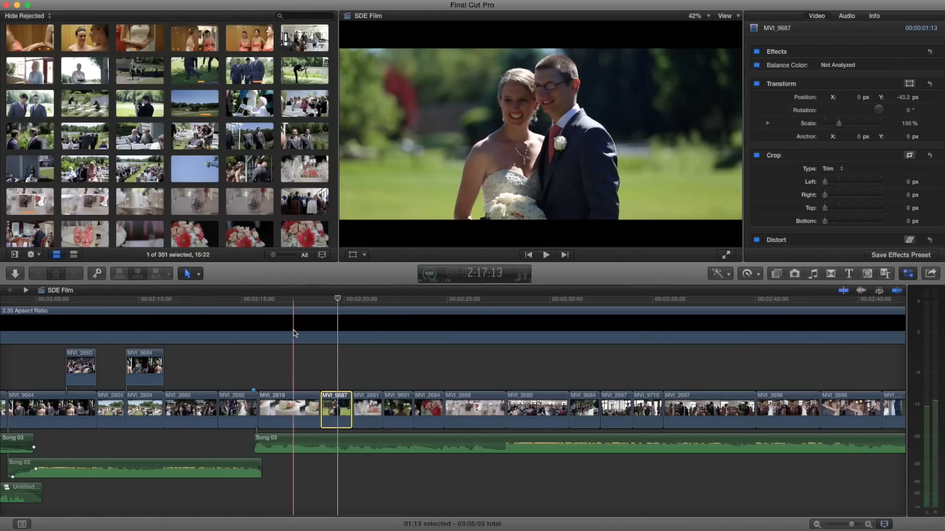
key("space")
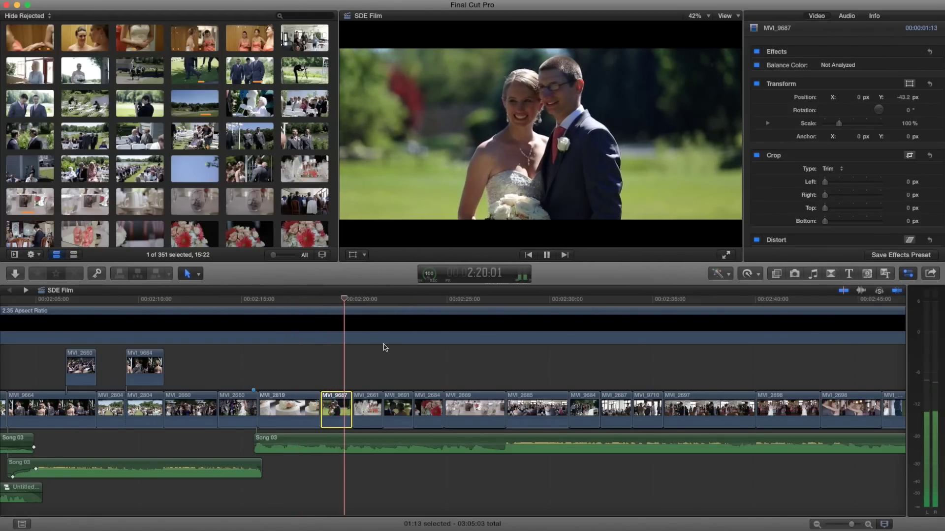
scroll(387, 348, "right", 5)
key("space")
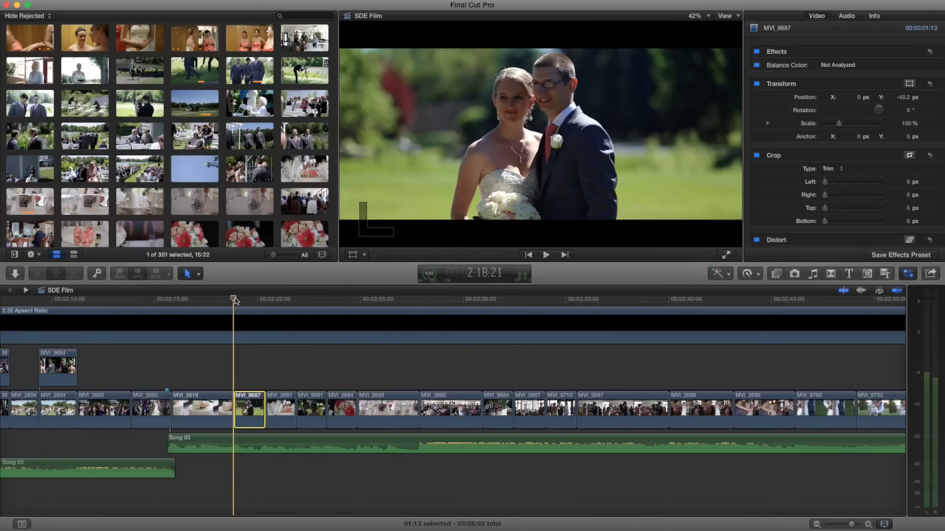
key("space")
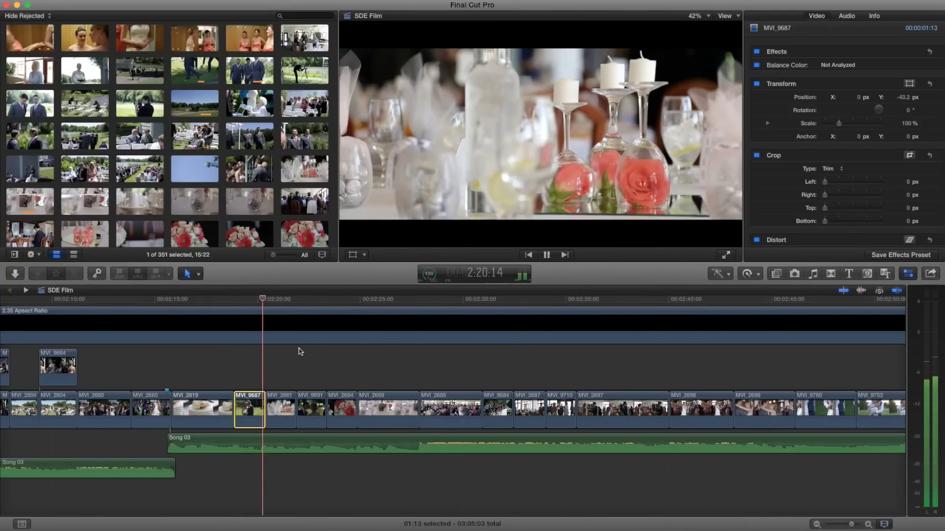
key("space")
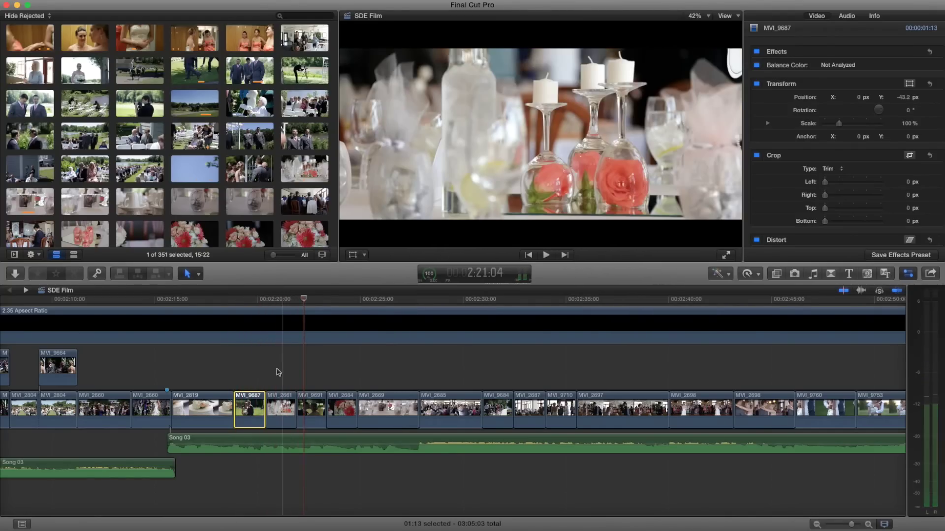
Step: Replay from the candle table shot at 2:20:10 through the couple's kiss and the framed photo into the reception entrance
left_click(268, 372)
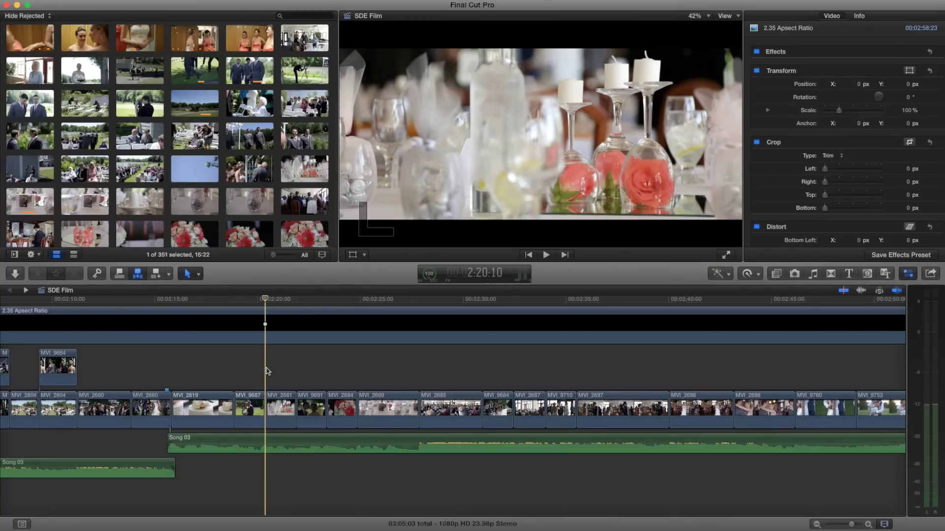
key("space")
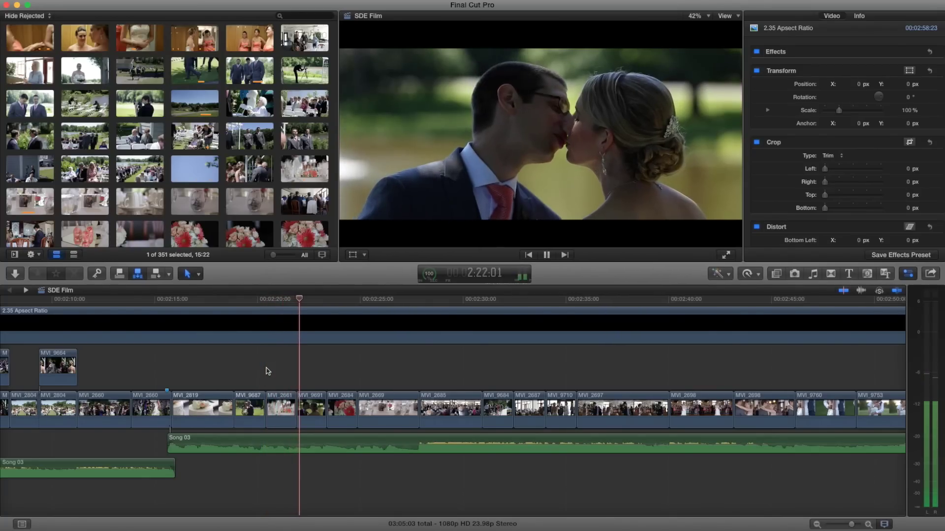
left_click(264, 361)
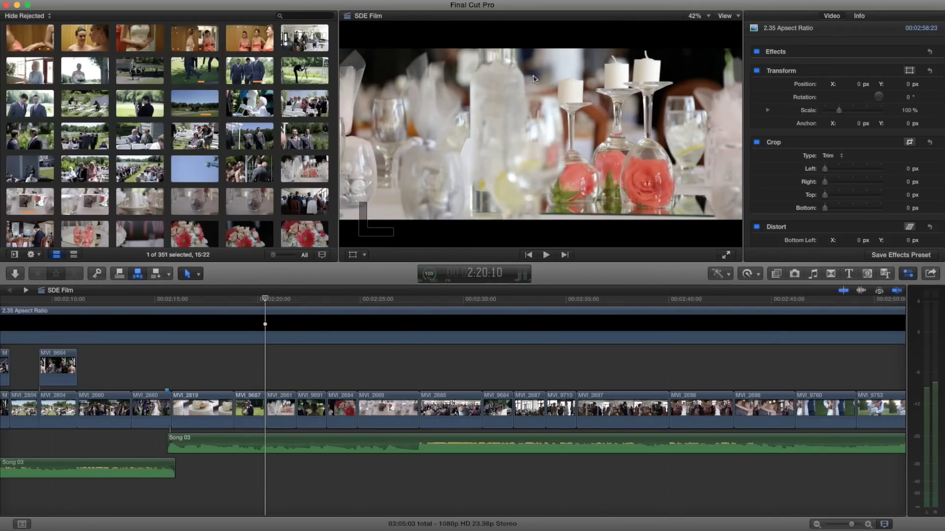
key("space")
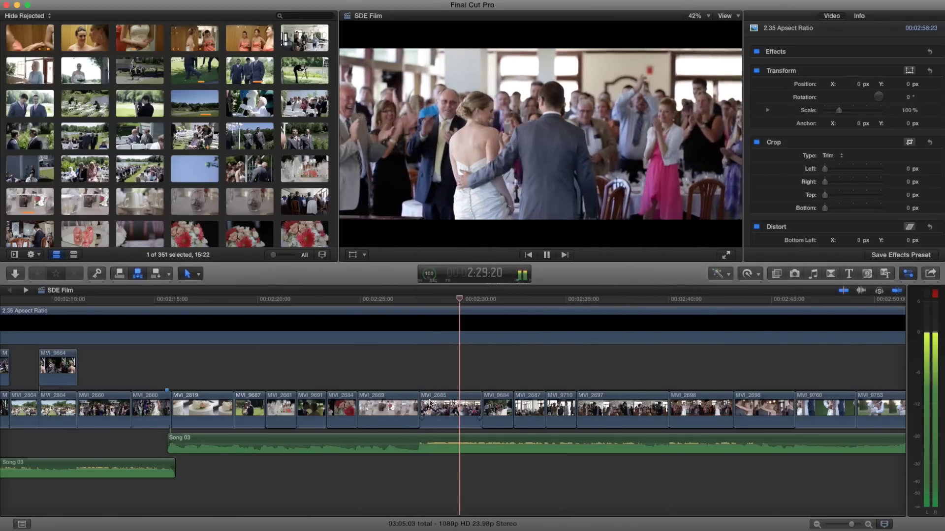
key("space")
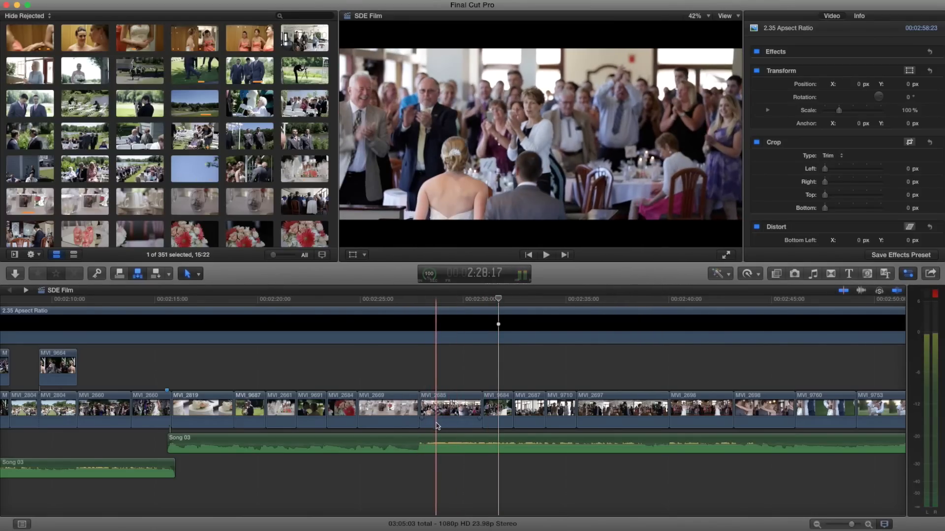
Step: Try raising the audio level of the reception entrance shot MVI_2685, play it under the music, and undo the level change
left_click_drag(437, 424, 437, 422)
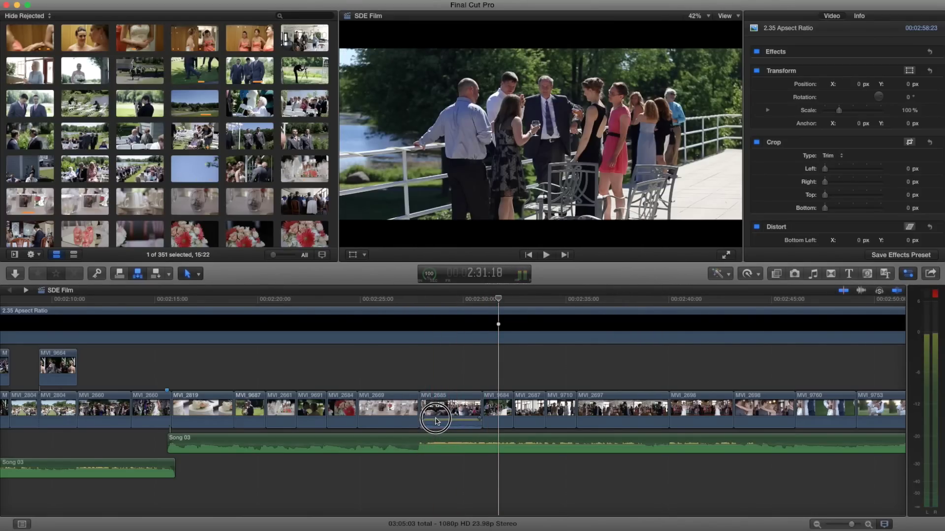
left_click(391, 356)
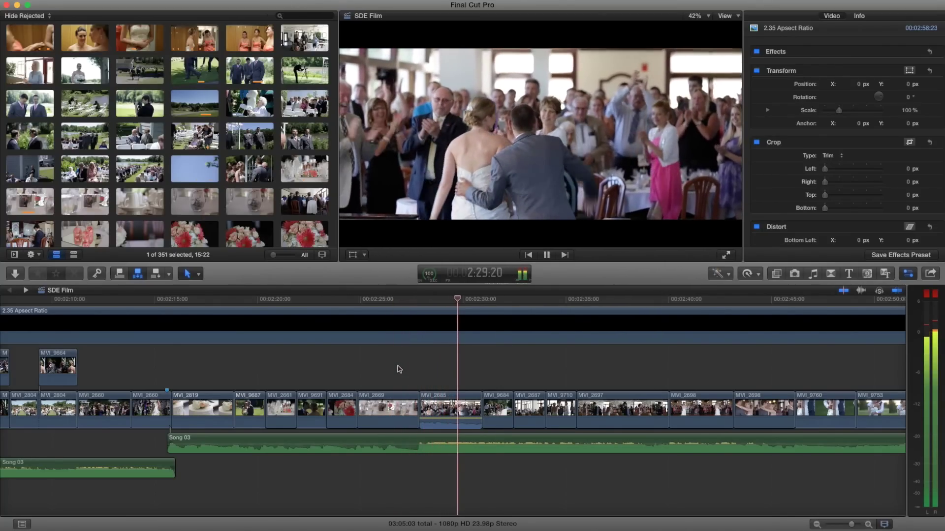
key("space")
key("c")
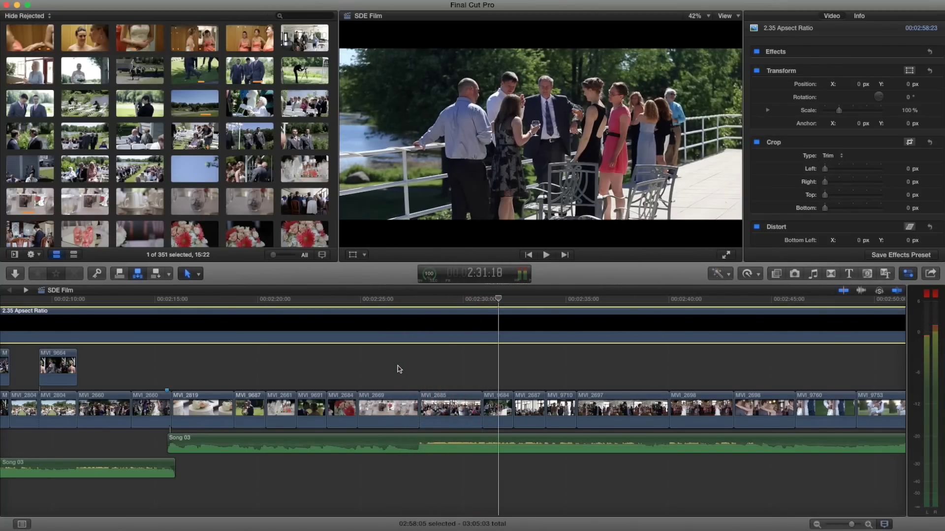
Step: Replay the music build from the framed photo at 2:26:15 into the entrance, and from 2:28:19 through to the cake-feeding shot
left_click(394, 367)
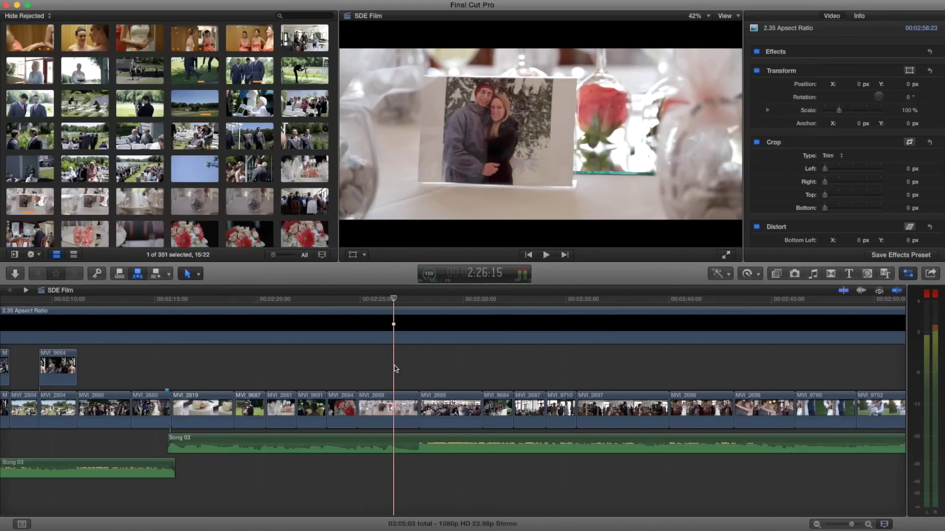
key("space")
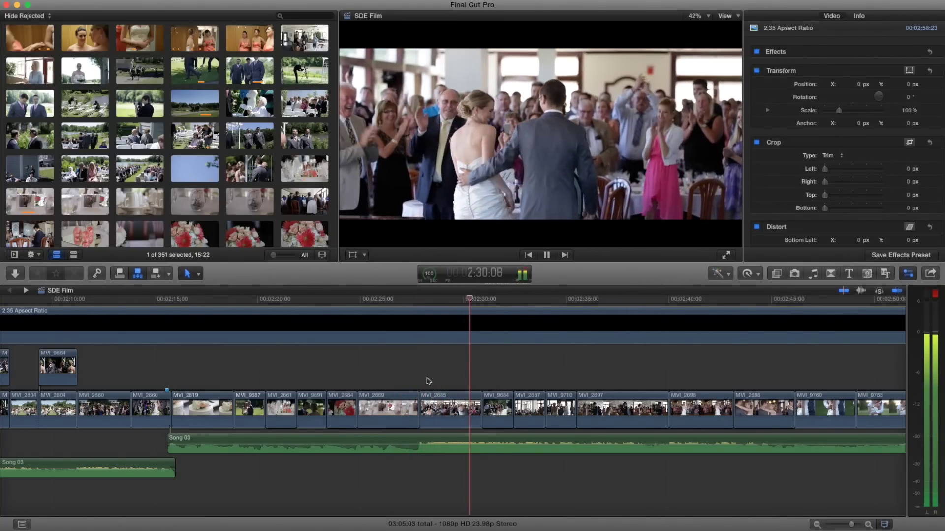
key("space")
left_click(439, 366)
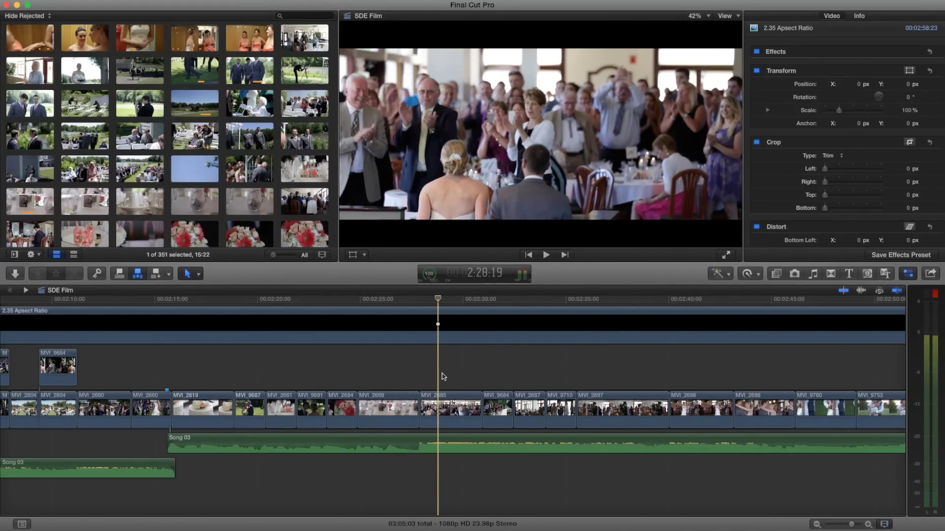
key("space")
scroll(467, 379, "right", 5)
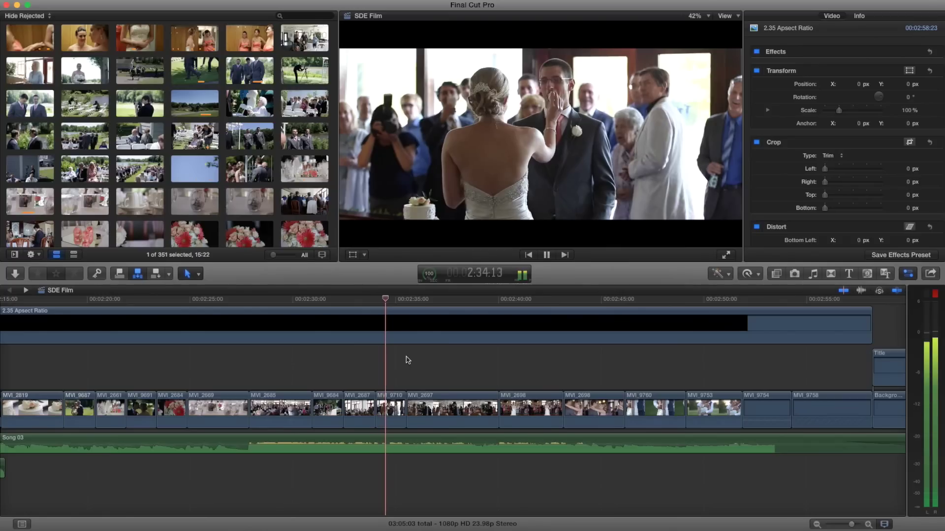
Step: Replay from the toast shot at 2:32:11 through the cake-feeding into the first dance close-up and pause there
key("space")
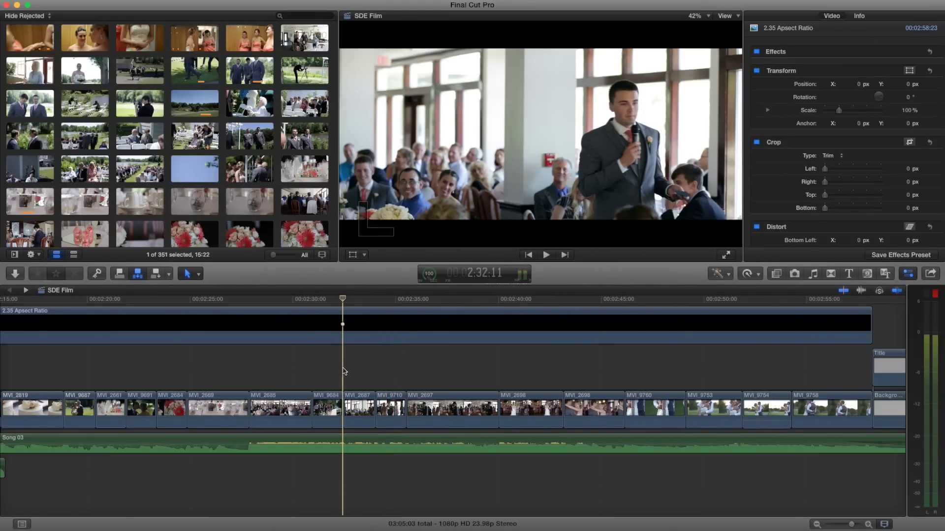
key("space")
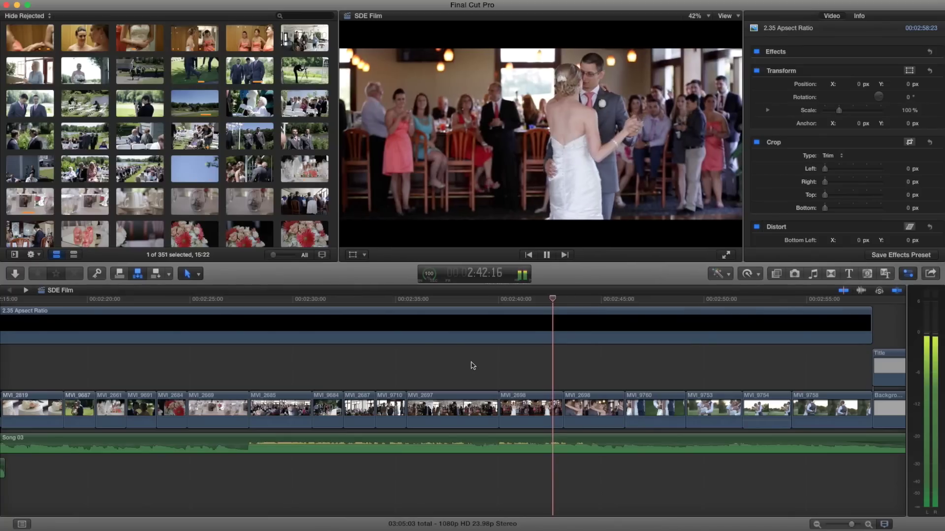
scroll(468, 366, "right", 3)
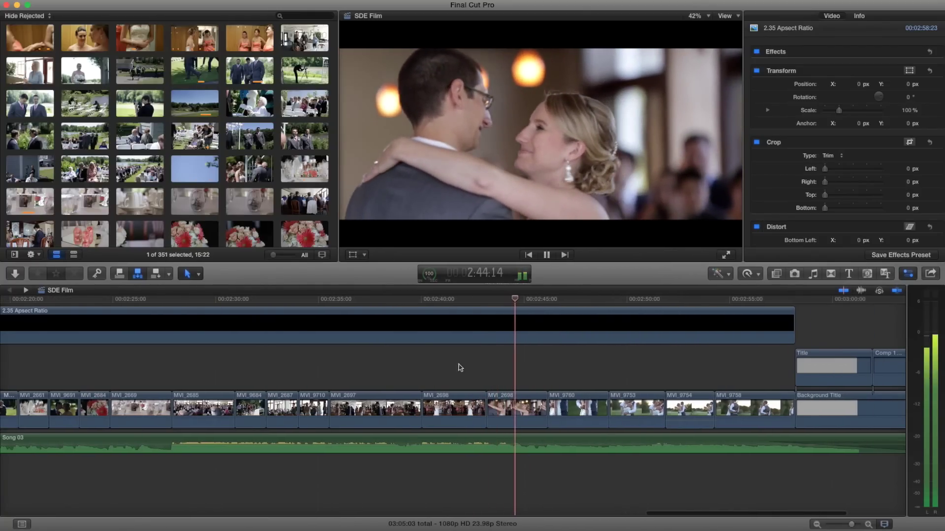
left_click(422, 368)
key("space")
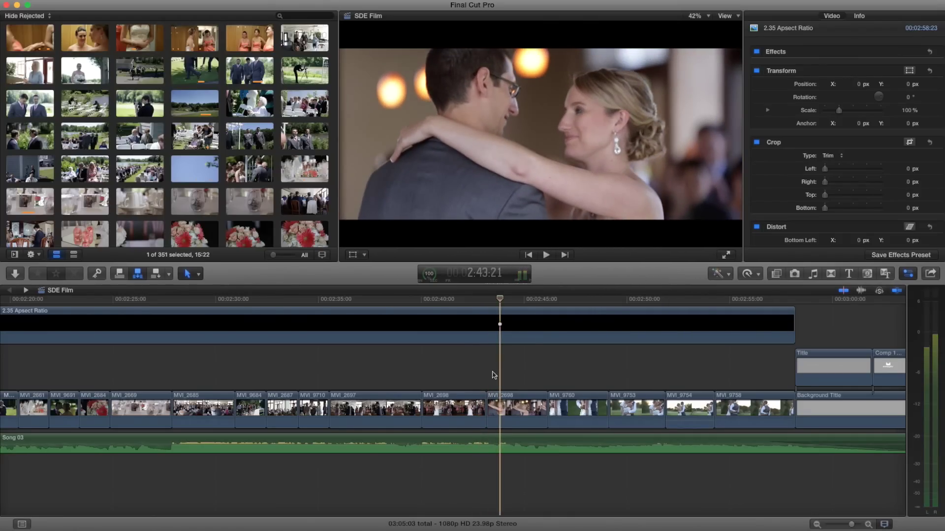
Step: Replay from the first dance close-up at 2:43:04 into the sunset portraits, and from 2:51:21 through the closing titles
key("space")
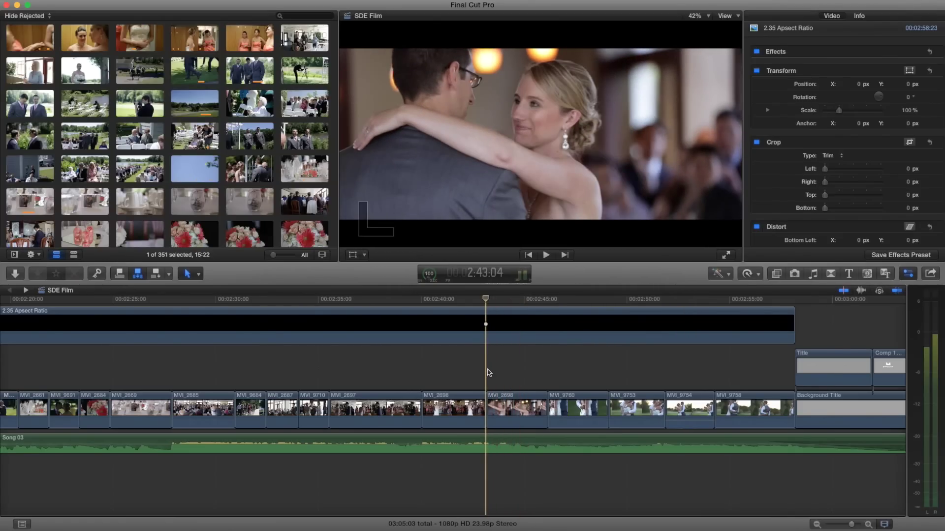
key("space")
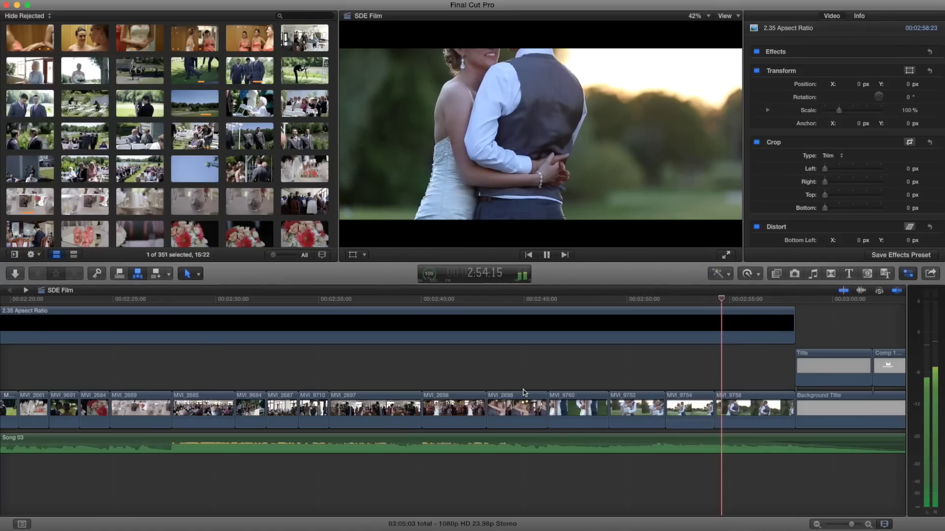
key("space")
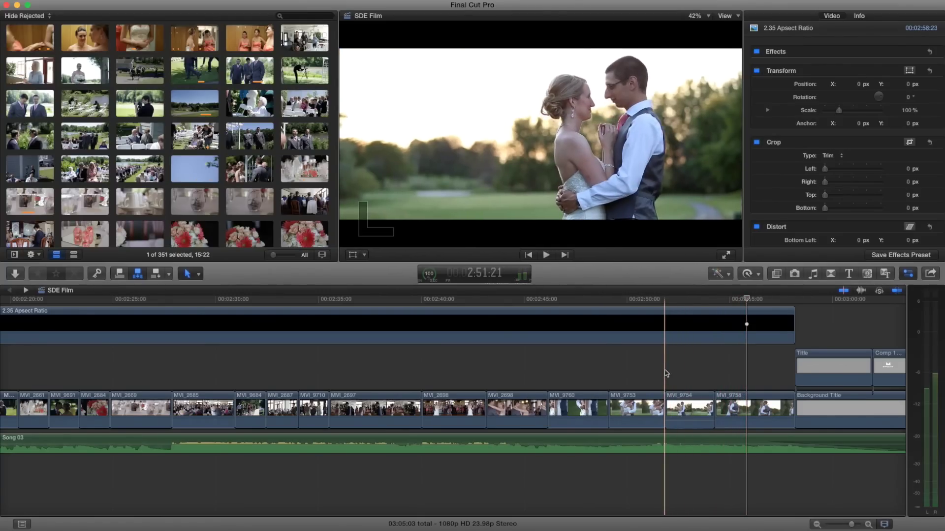
key("space")
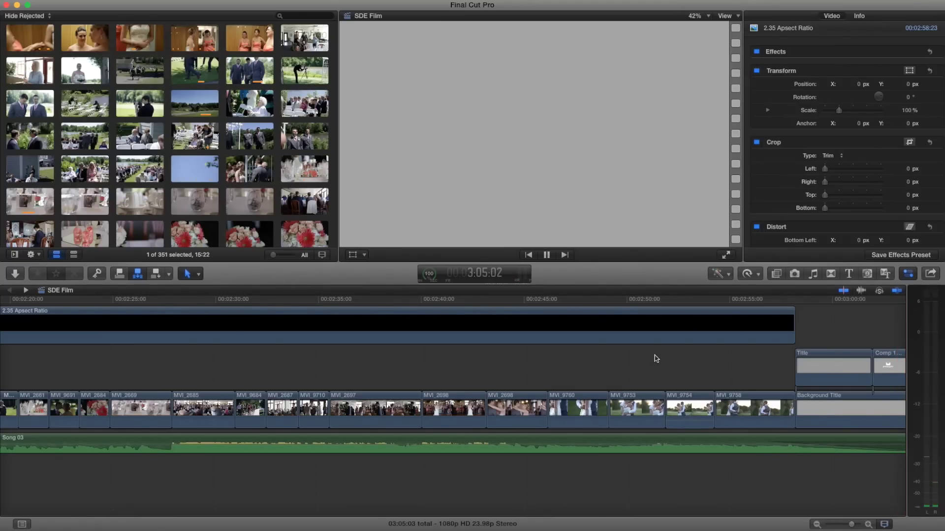
Step: Fit the whole SDE Film timeline in view and look through the event's source clips down to the last ones
left_click(333, 372)
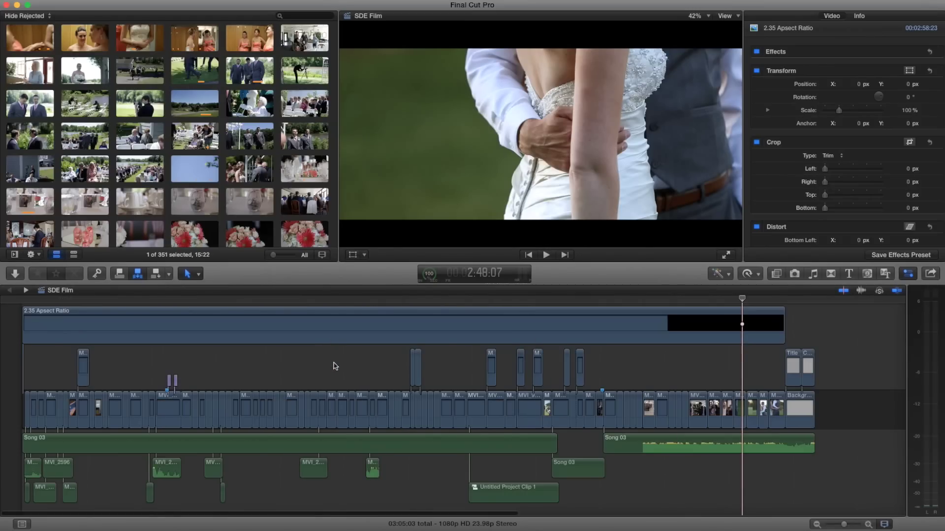
key("shift+z")
scroll(229, 167, "down", 5)
scroll(229, 167, "down", 10)
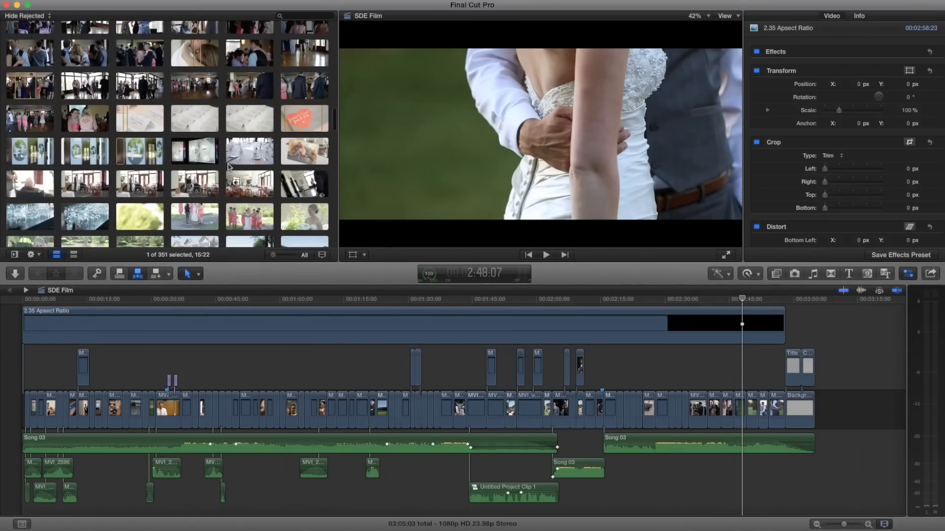
scroll(229, 167, "down", 8)
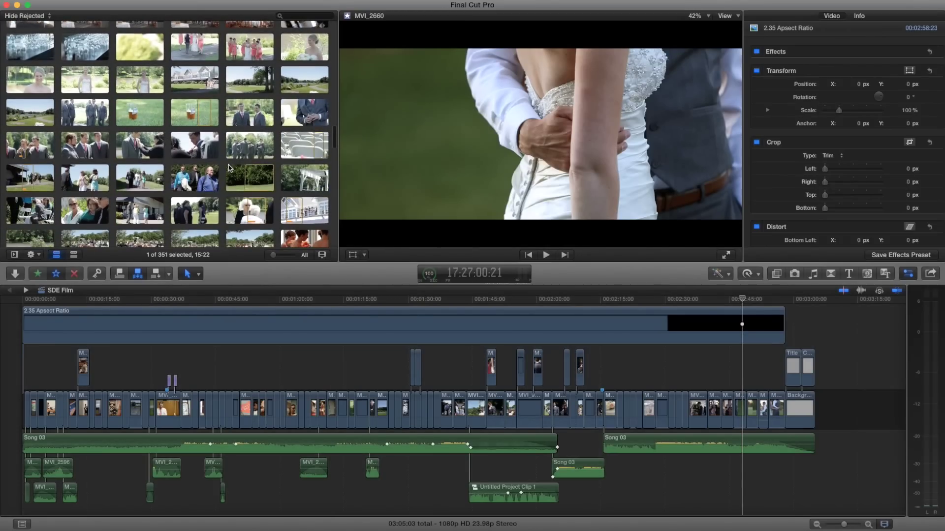
scroll(229, 167, "down", 10)
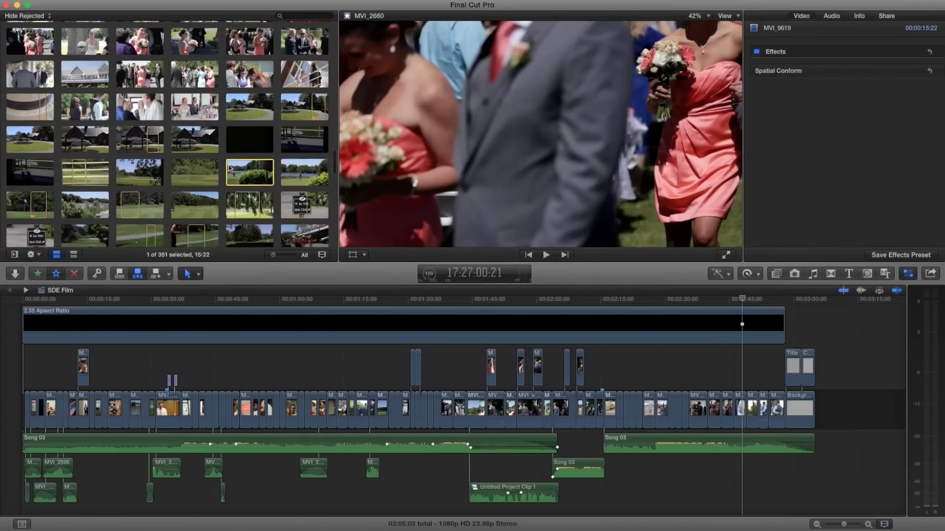
scroll(229, 170, "down", 8)
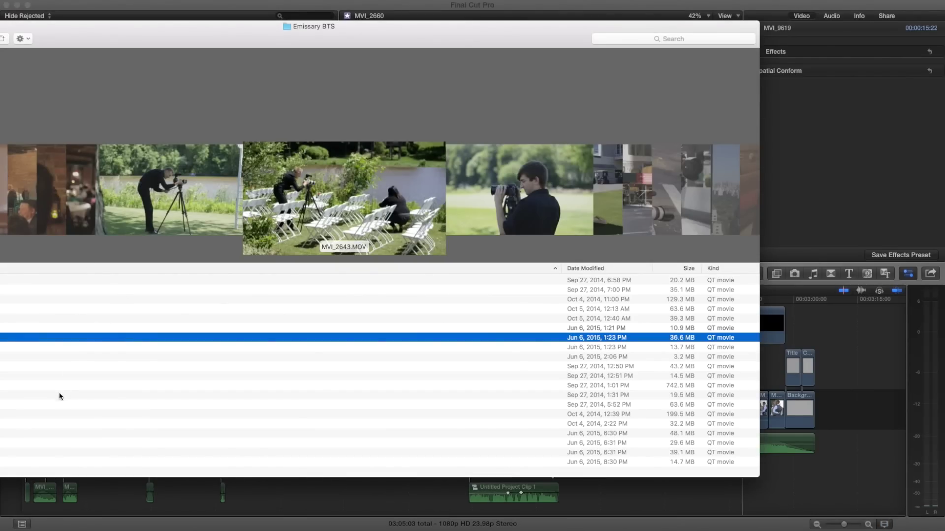
Step: Switch to Finder and preview MVI_9707.MOV in the Emissary BTS folder, pausing it partway, and close the preview
left_click(55, 432)
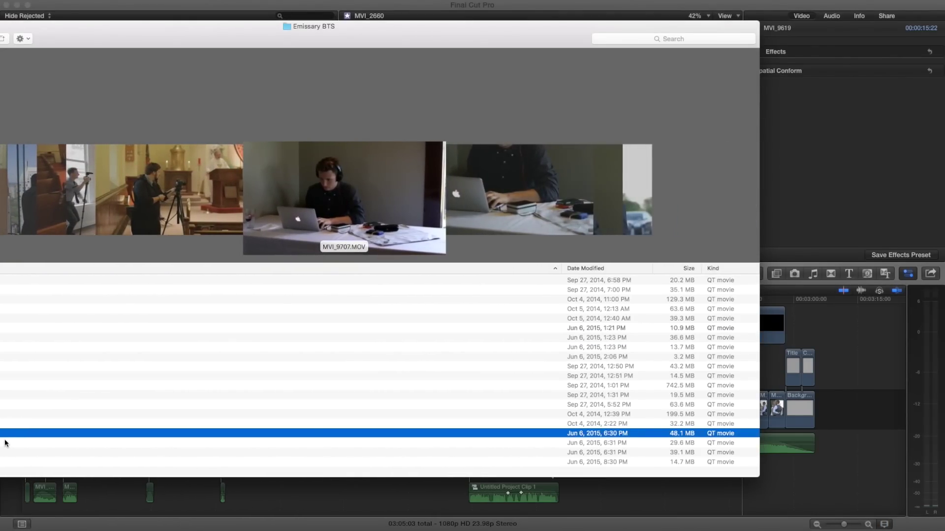
key("space")
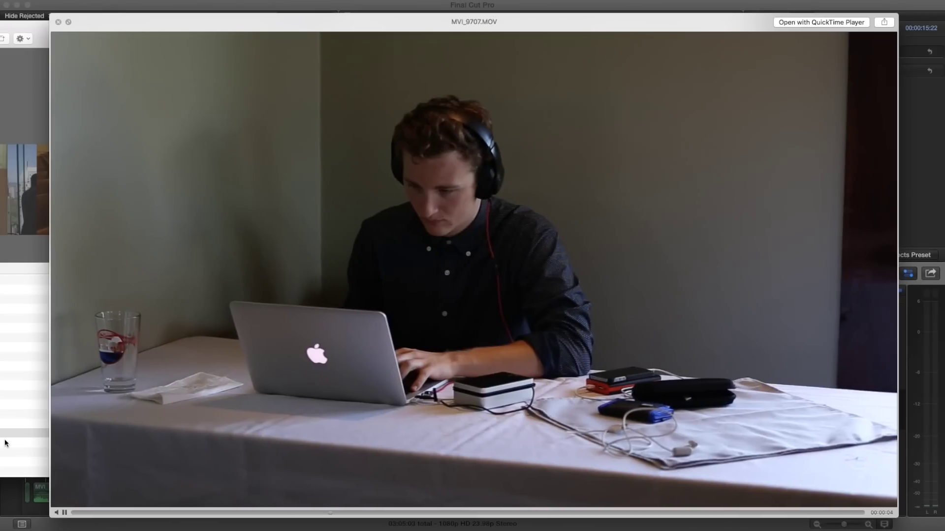
left_click(64, 513)
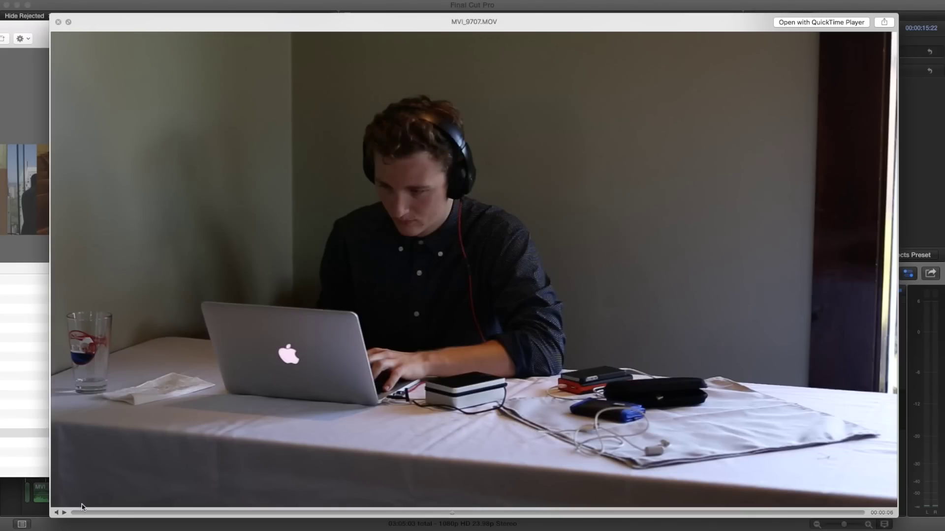
left_click(65, 514)
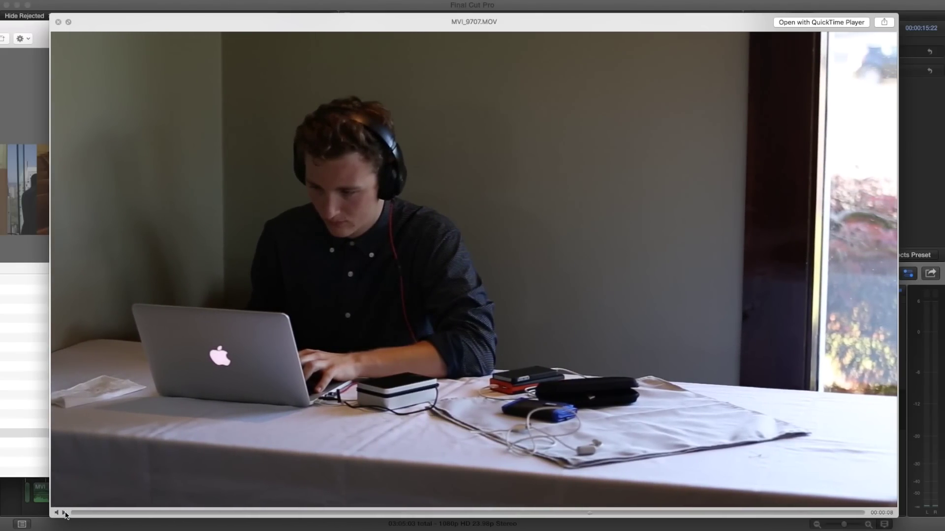
key("space")
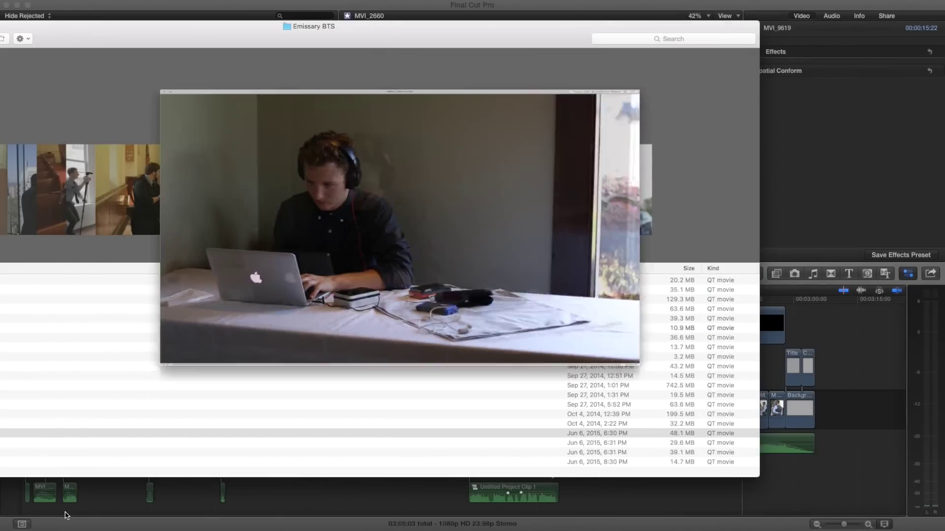
Step: Preview the last behind-the-scenes clip, MVI_9761.MOV, and close the preview
key("Down")
key("Down")
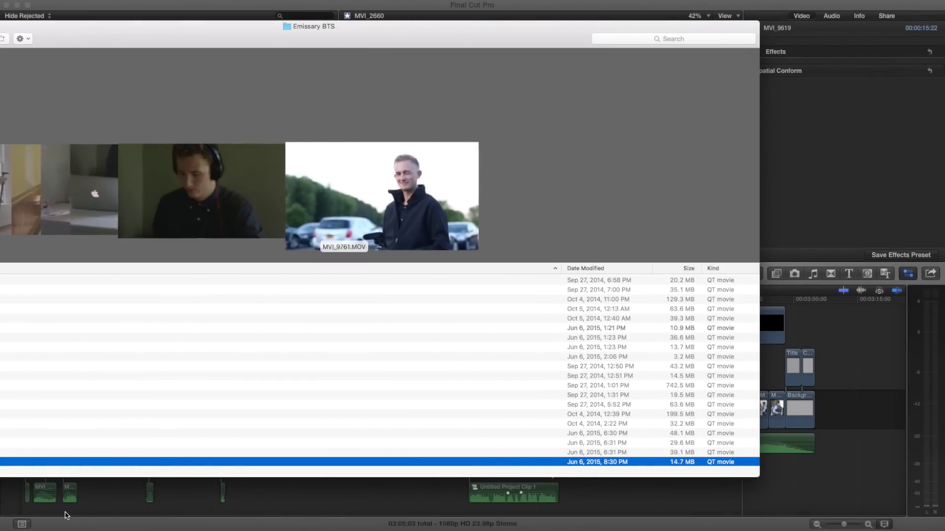
key("space")
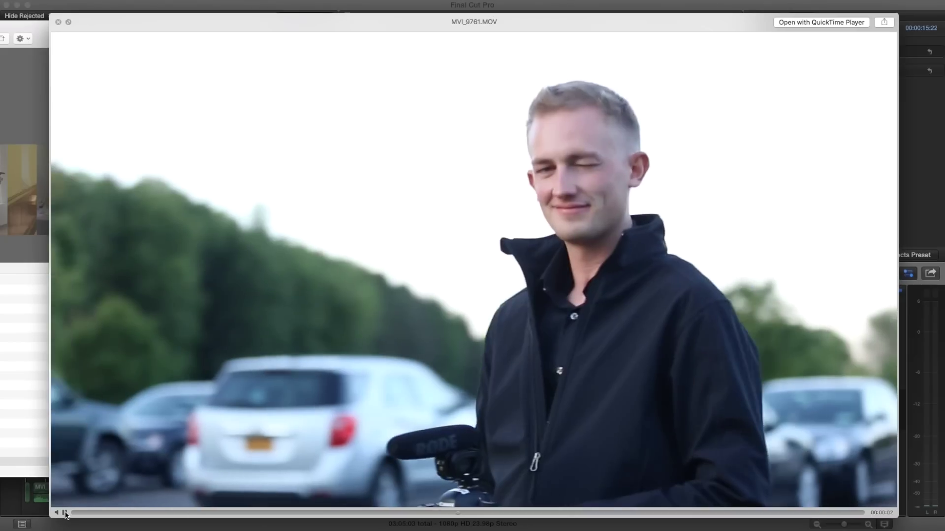
key("space")
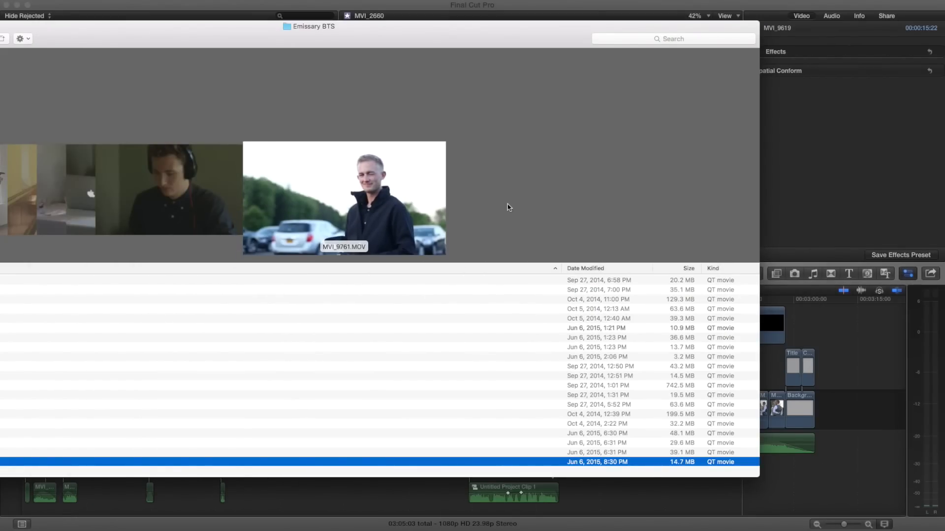
Step: Return to Final Cut Pro and move the playhead from the film's end to the cake-feeding shot, and back to 41:04
left_click(158, 5)
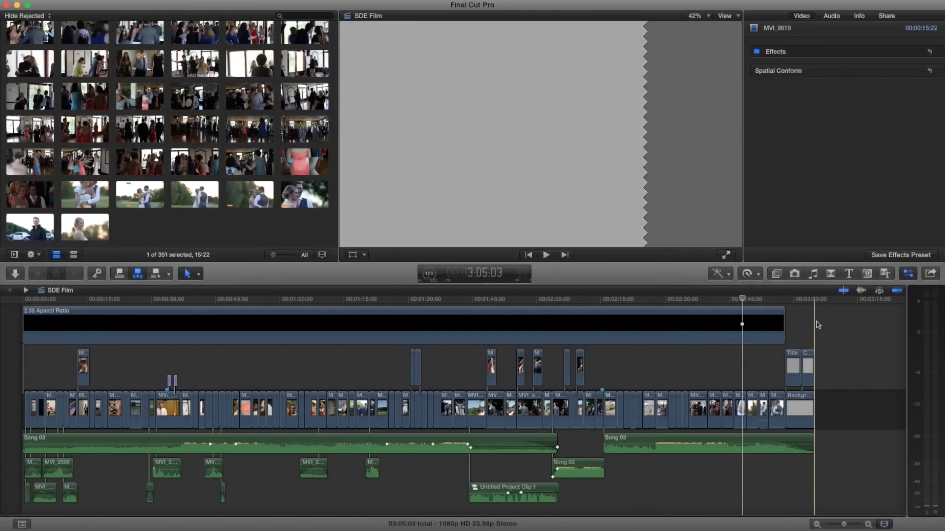
left_click(818, 325)
left_click(700, 301)
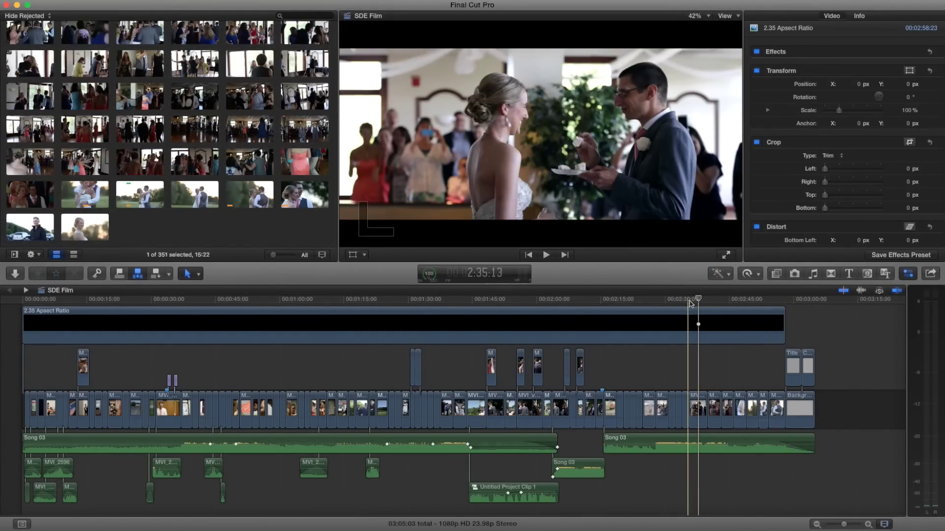
left_click(200, 301)
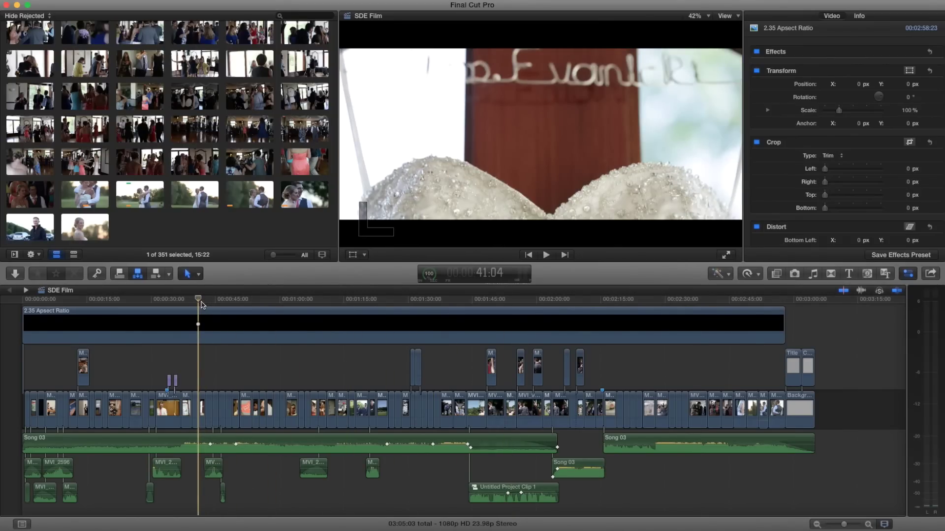